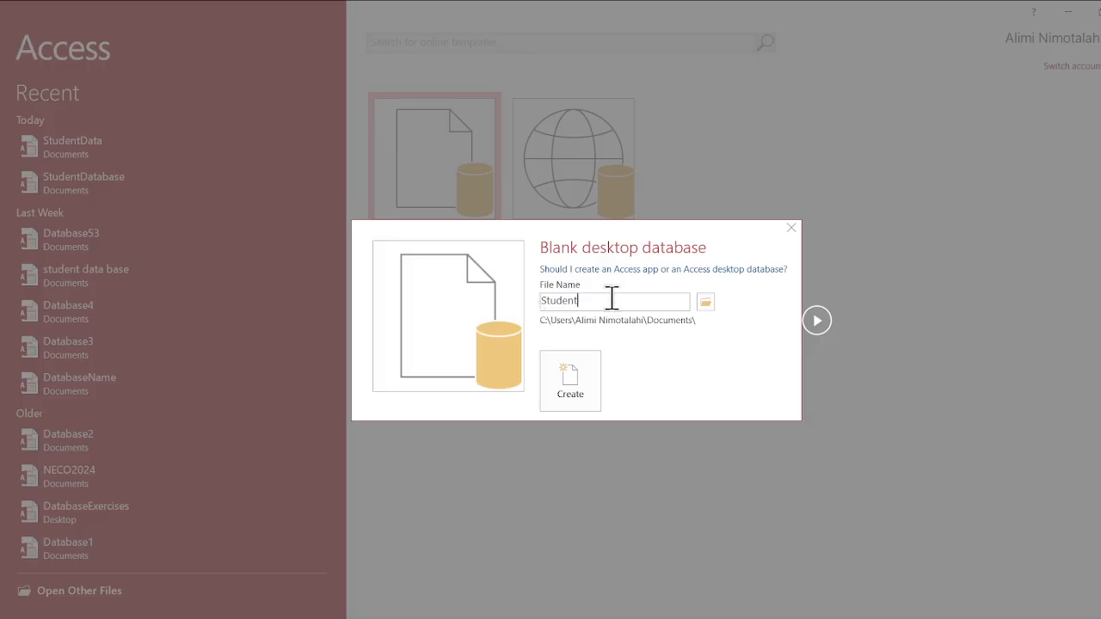
- Create a blank desktop database with the file name StudentDatas
text(Data)
click(588, 381)
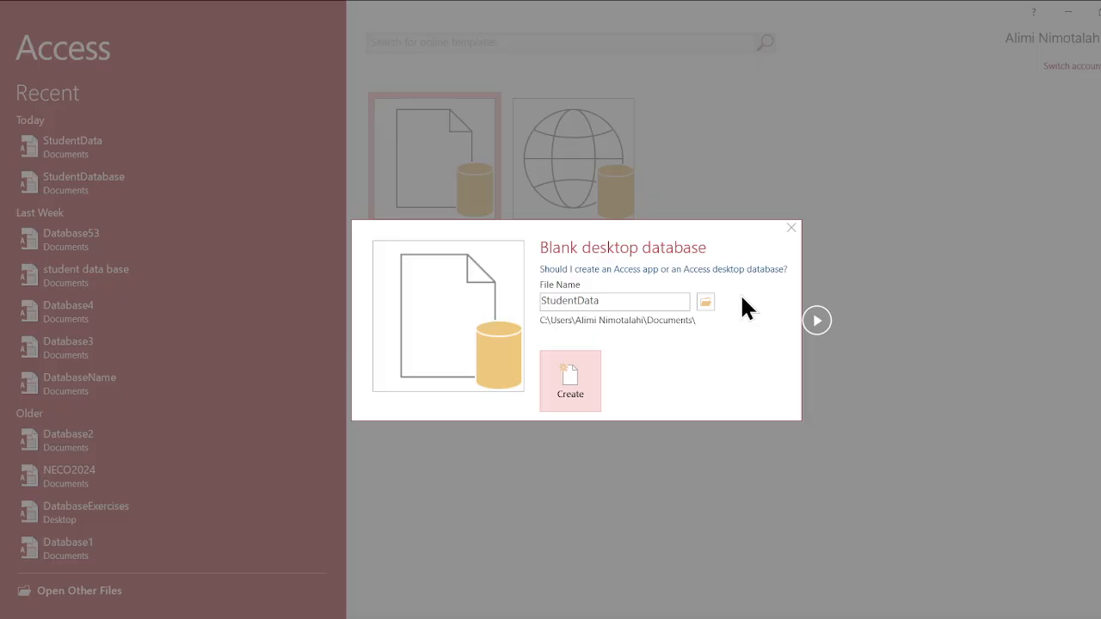
click(642, 302)
click(640, 301)
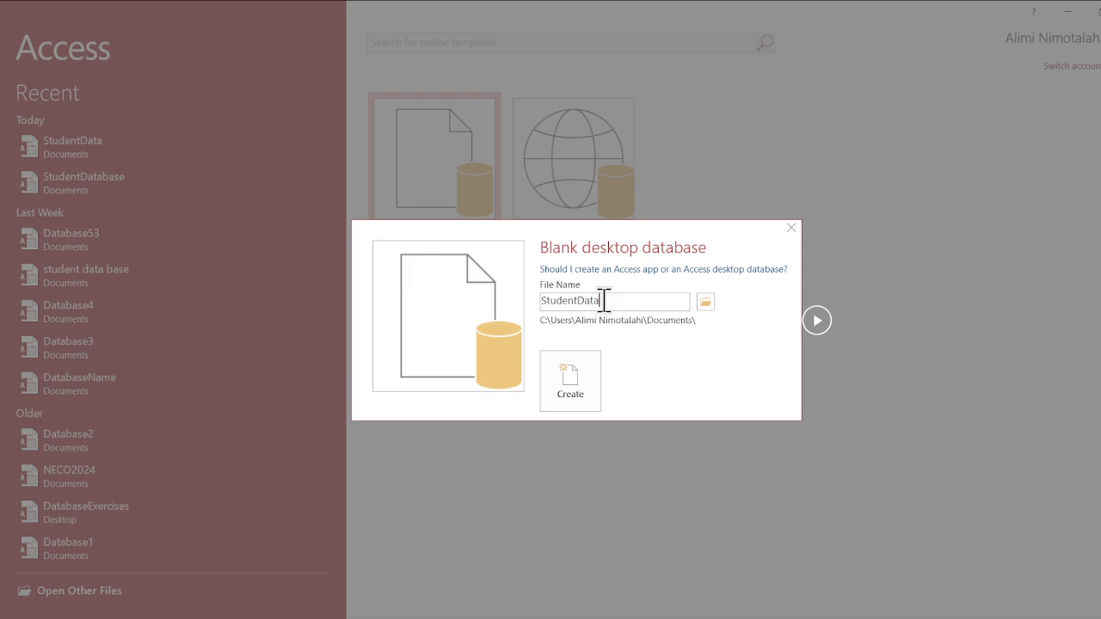
text(a)
key(BackSpace)
text(s)
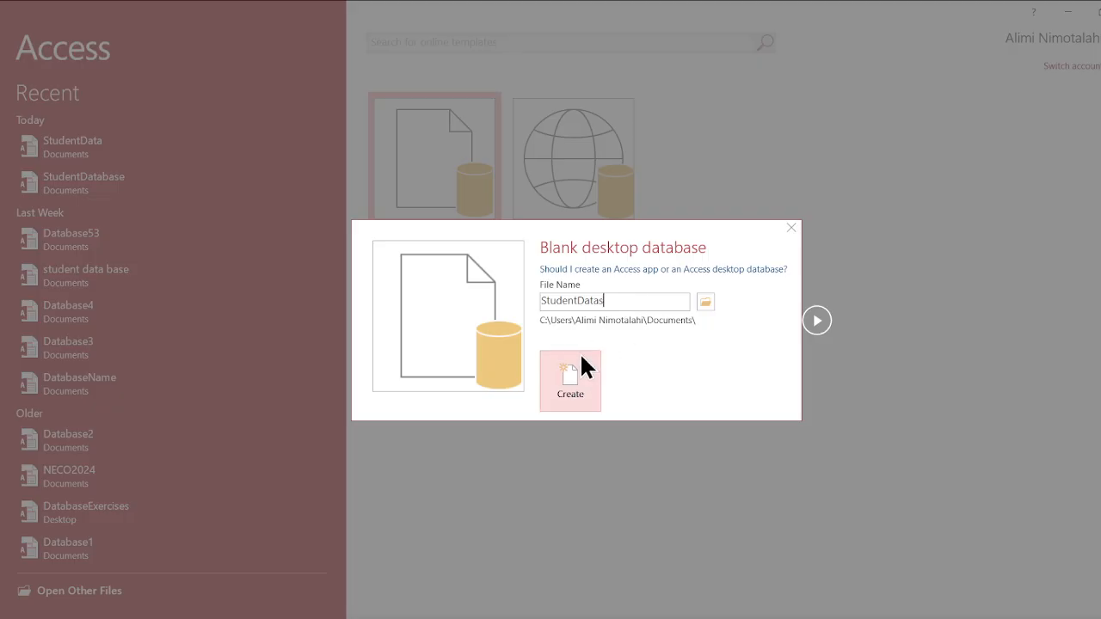
click(583, 374)
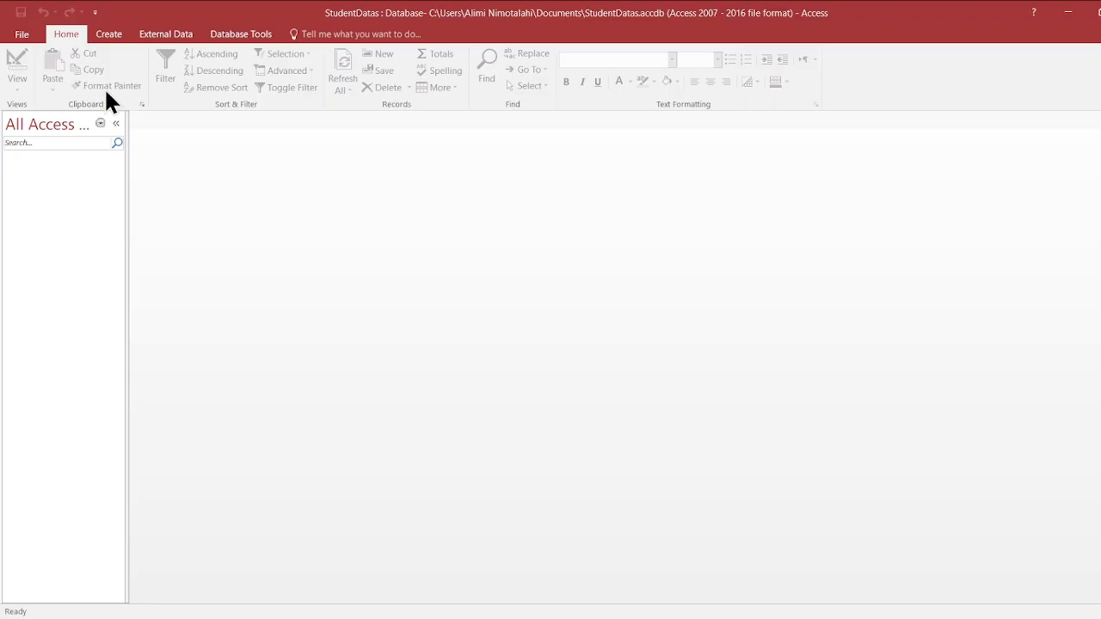
- Add a new table to the StudentDatas database and select its first ID cell
click(108, 34)
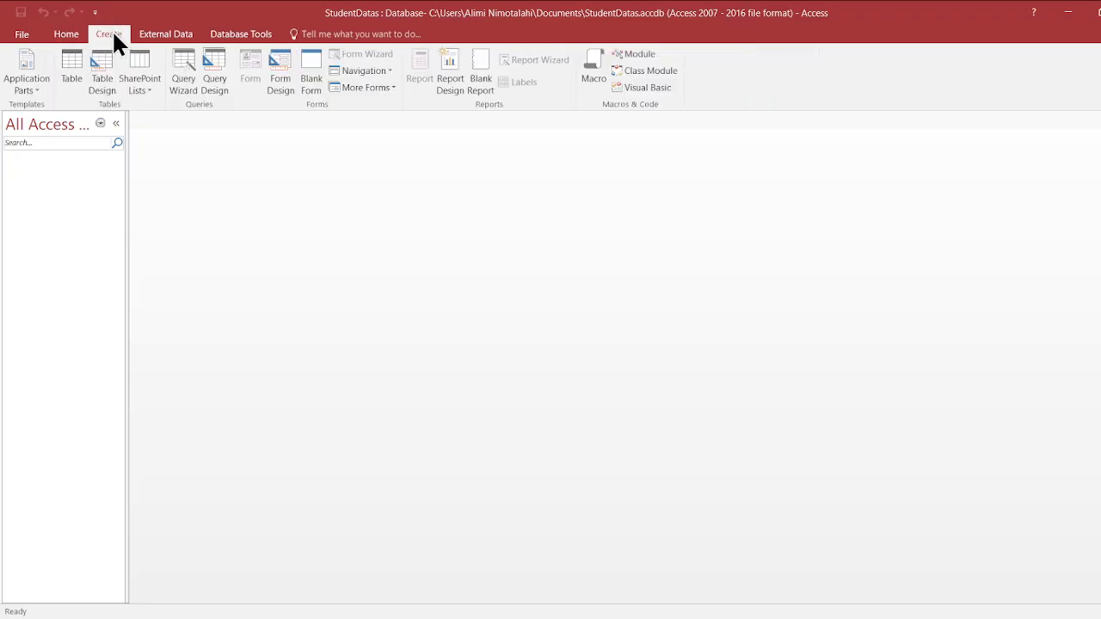
click(77, 76)
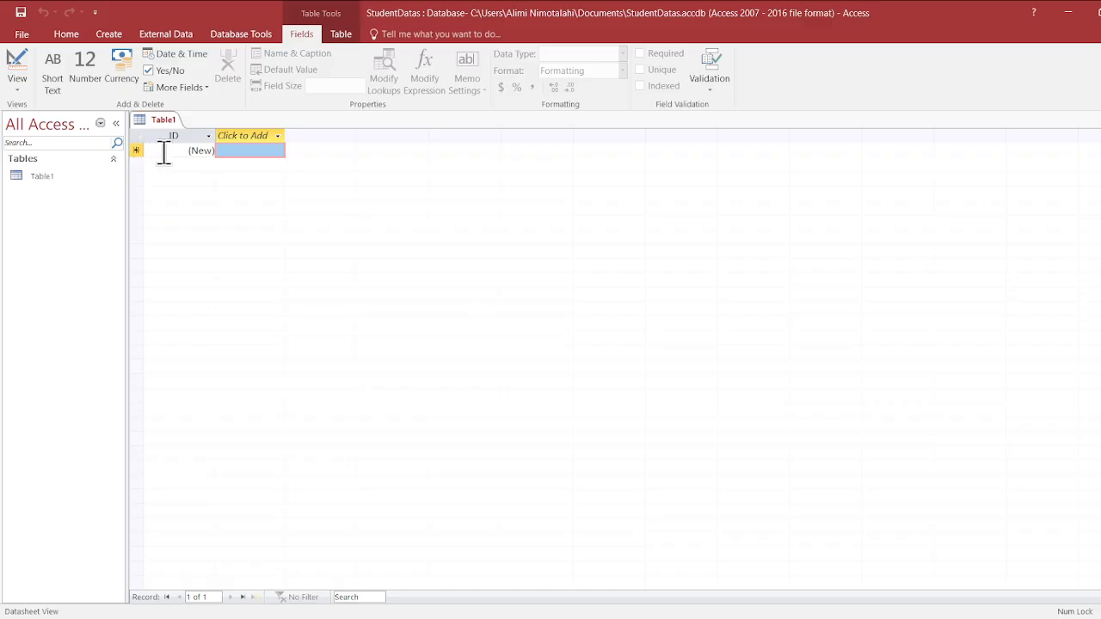
click(164, 151)
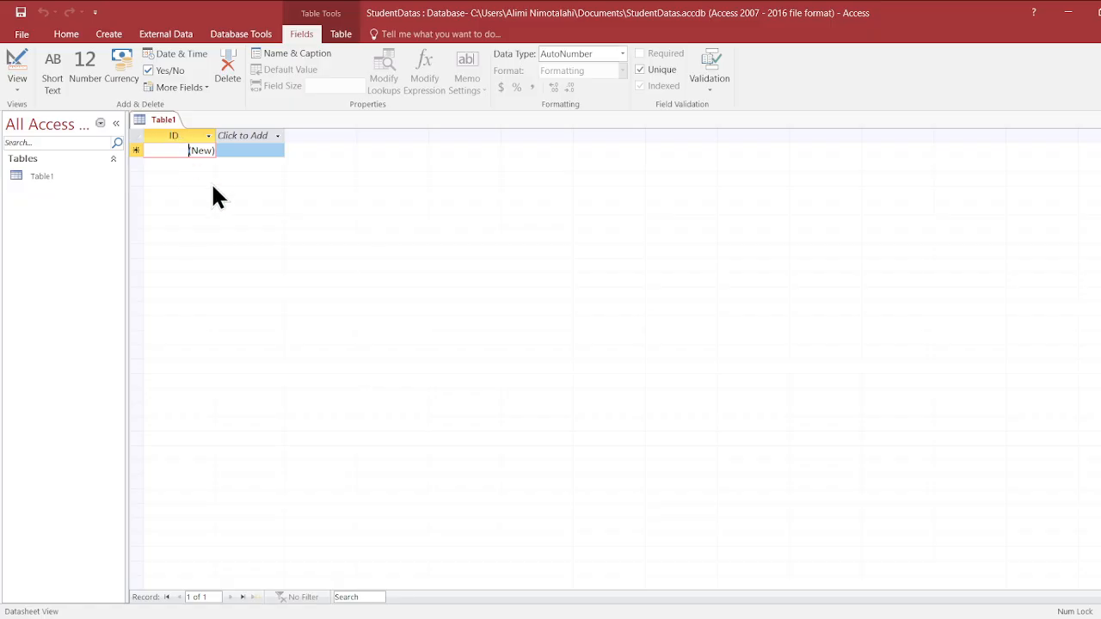
key(ctrl+s)
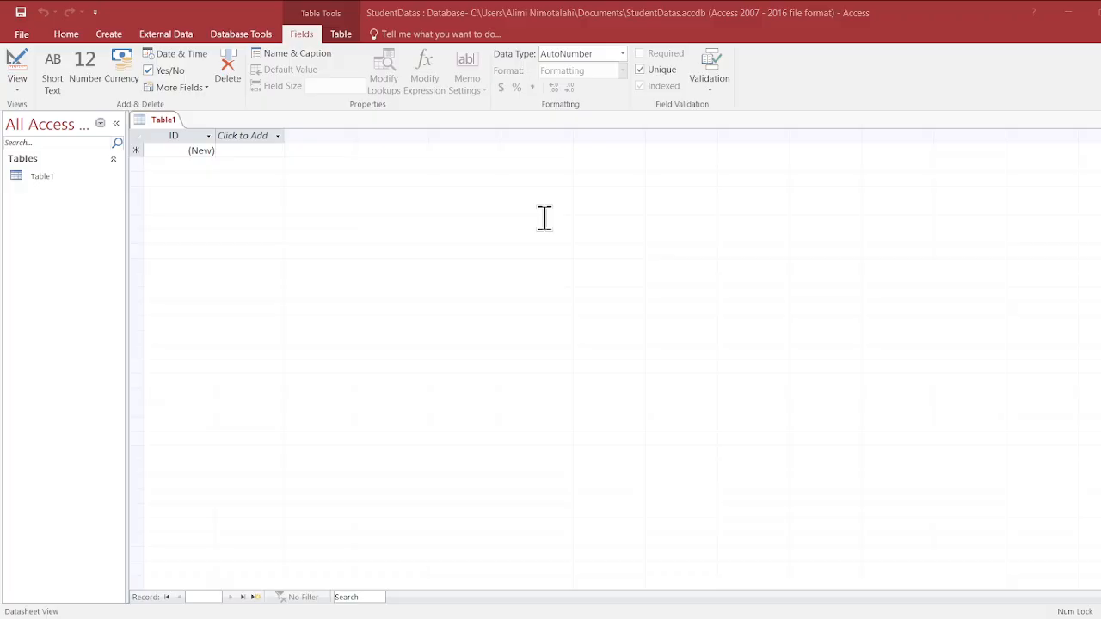
key(Caps_Lock)
key(Caps_Lock)
key(Caps_Lock)
key(Caps_Lock)
click(601, 246)
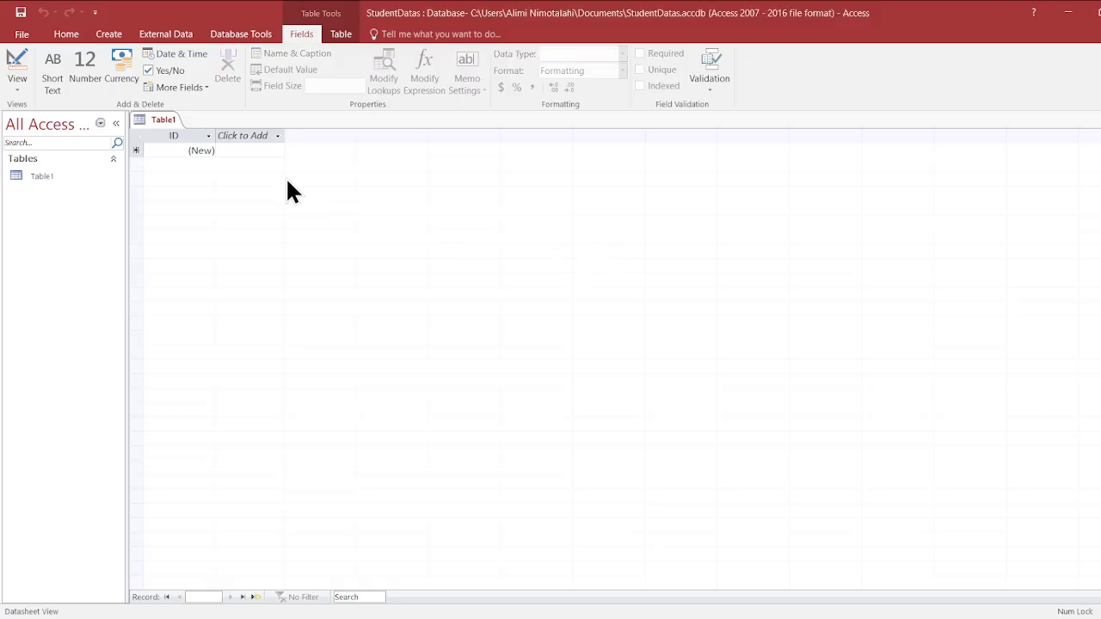
- Open the new table in Design View, saving it under the name StudentRecord
click(157, 121)
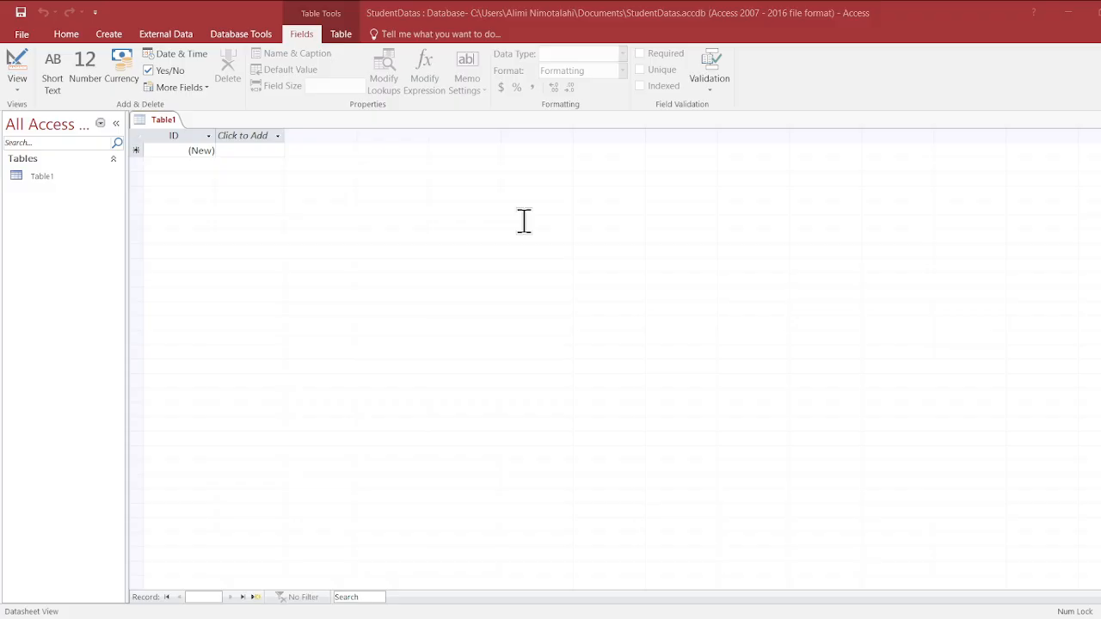
key(Caps_Lock)
key(Caps_Lock)
key(Caps_Lock)
key(Caps_Lock)
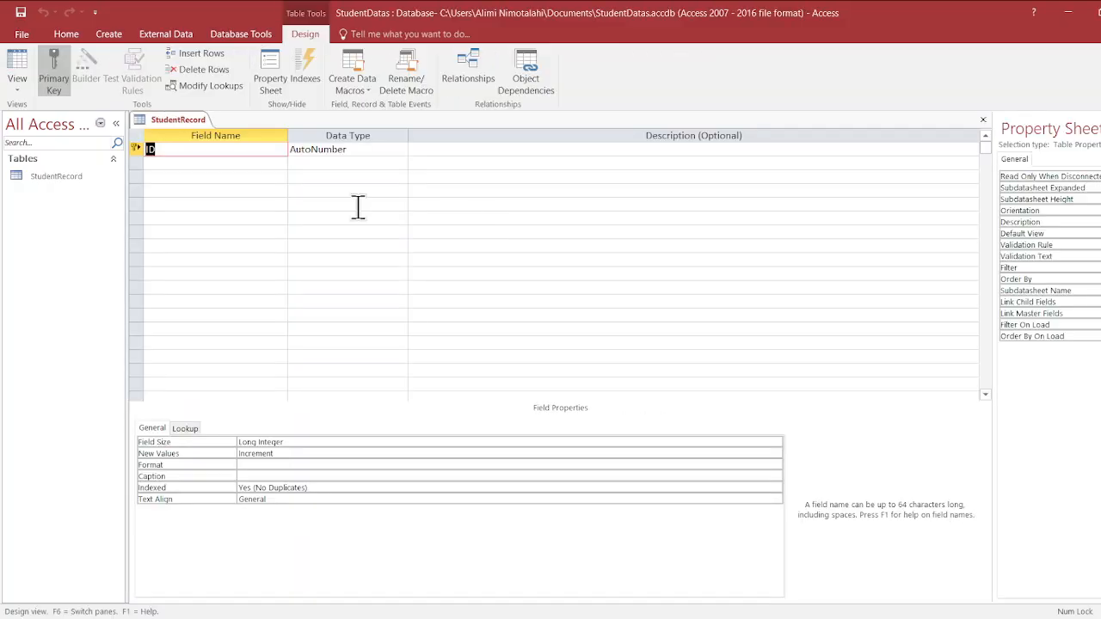
- Rename the primary key field ID of the StudentRecord table as StudentID
click(220, 149)
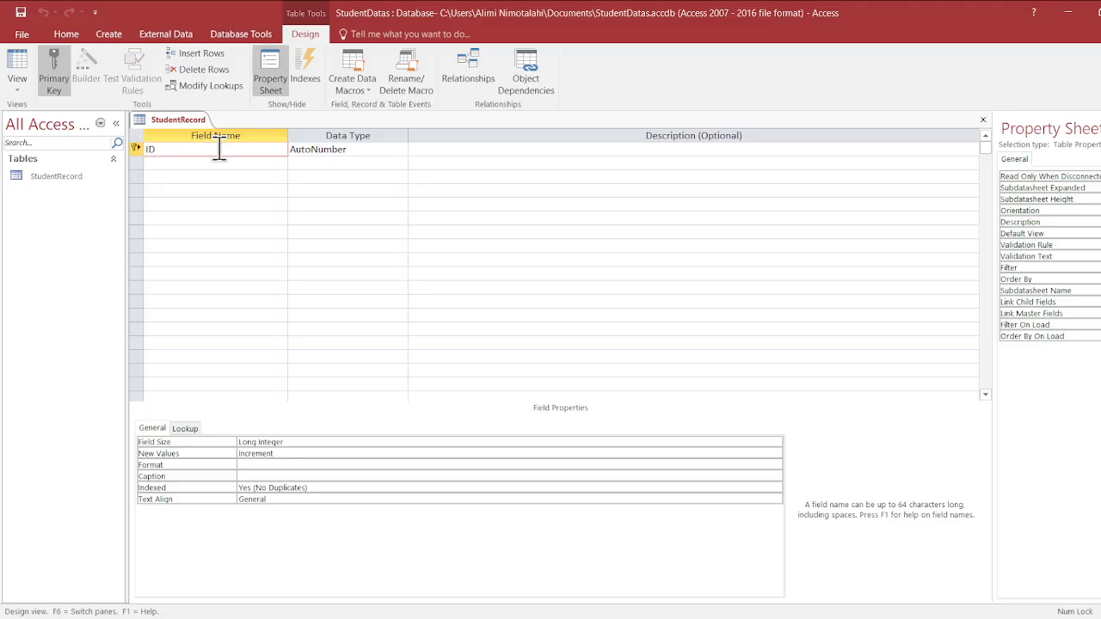
key(BackSpace)
key(BackSpace)
key(Caps_Lock)
text(S)
key(Caps_Lock)
text(tu)
key(BackSpace)
key(BackSpace)
key(BackSpace)
key(BackSpace)
text(de)
key(BackSpace)
key(BackSpace)
key(Caps_Lock)
text(S)
key(Caps_Lock)
text(tudent)
key(Caps_Lock)
text(ID)
- Set the data type of the StudentID field to Short Text
click(341, 151)
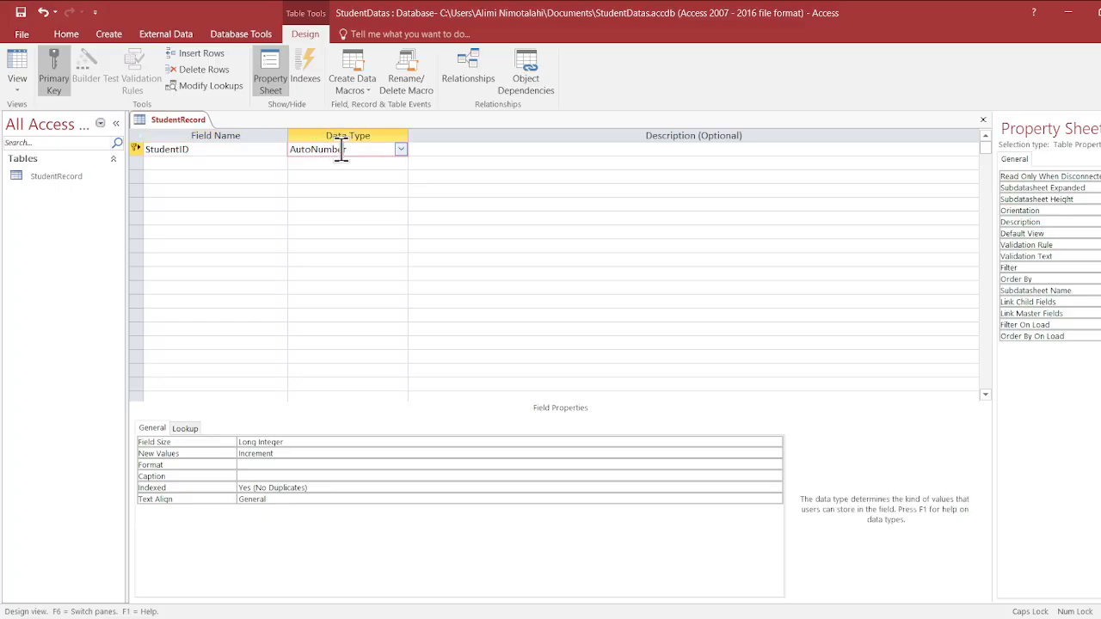
click(402, 150)
text(s)
click(349, 176)
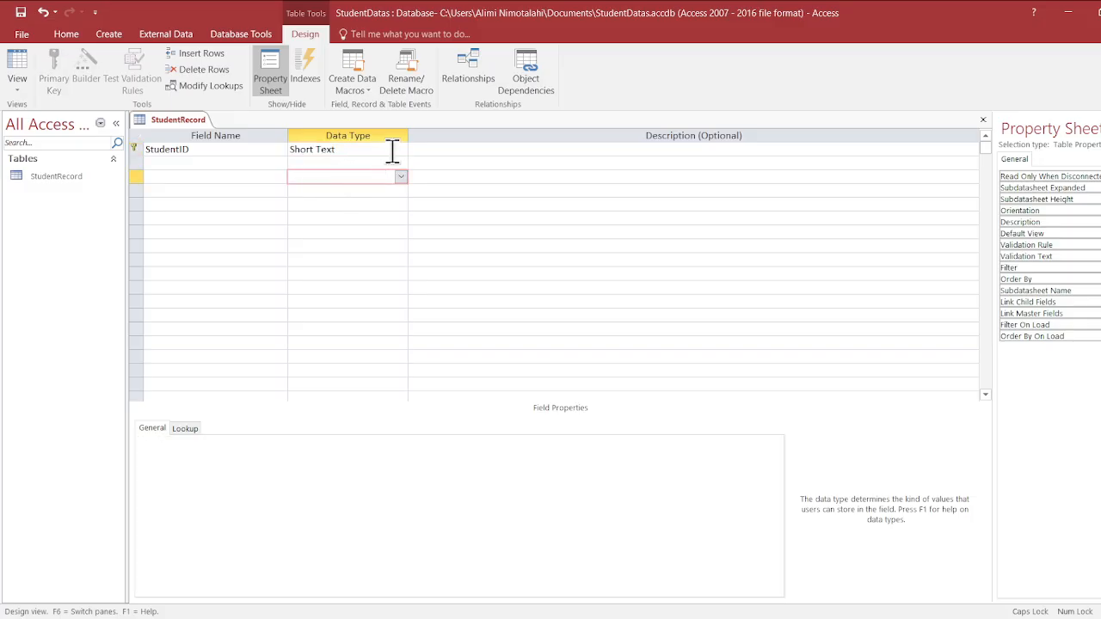
- Enter "Uniqe ID for student" as the description of the StudentID field
click(450, 148)
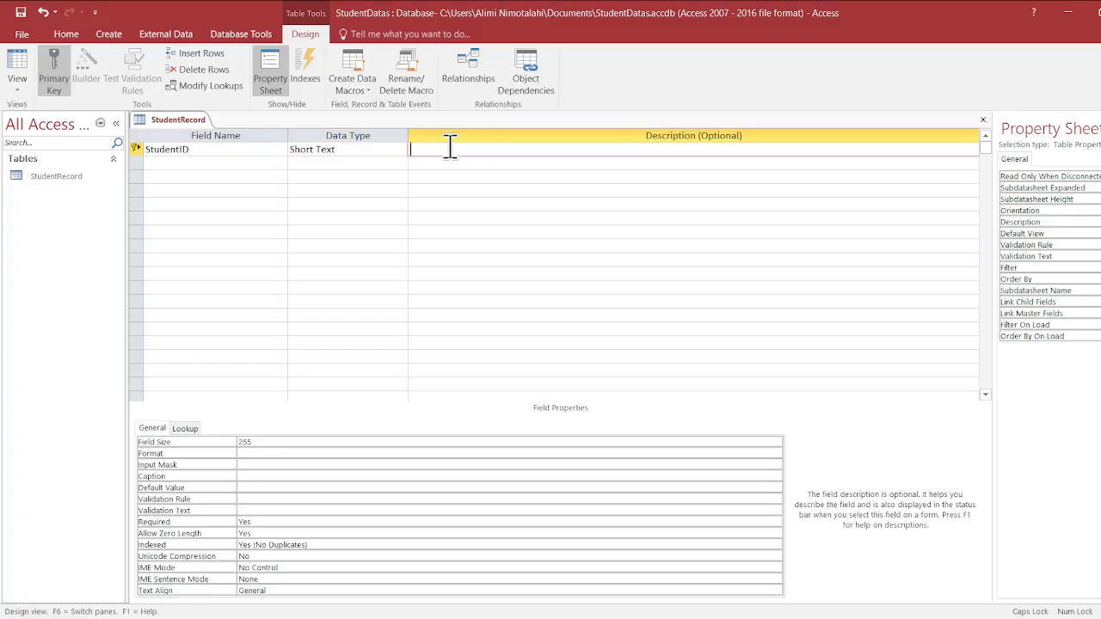
text(U)
key(Caps_Lock)
text(niq)
text(ie)
text(e)
key(Caps_Lock)
text(ID)
key(Caps_Lock)
text(for student)
click(212, 161)
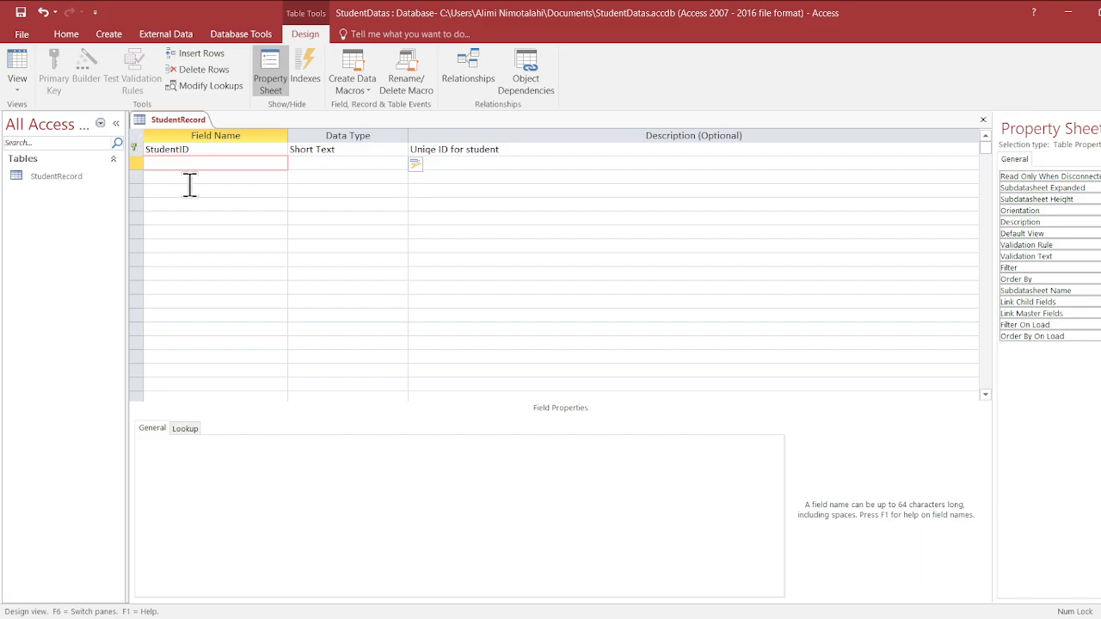
click(137, 149)
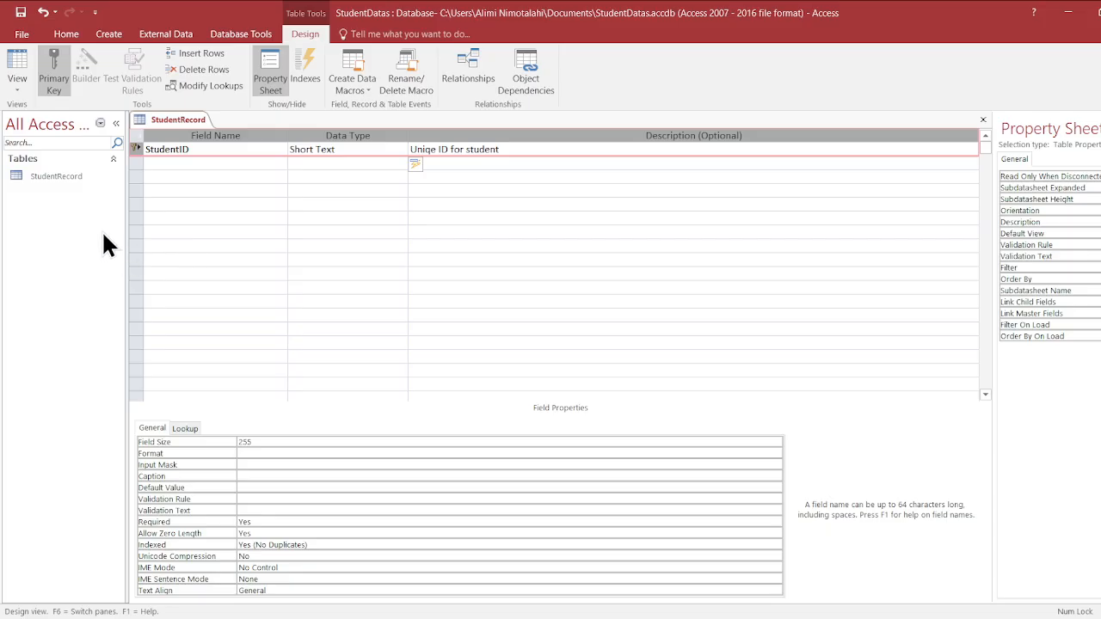
click(164, 203)
- Add the fields LastName and FirstName below StudentID, both with the Short Text data type
click(155, 163)
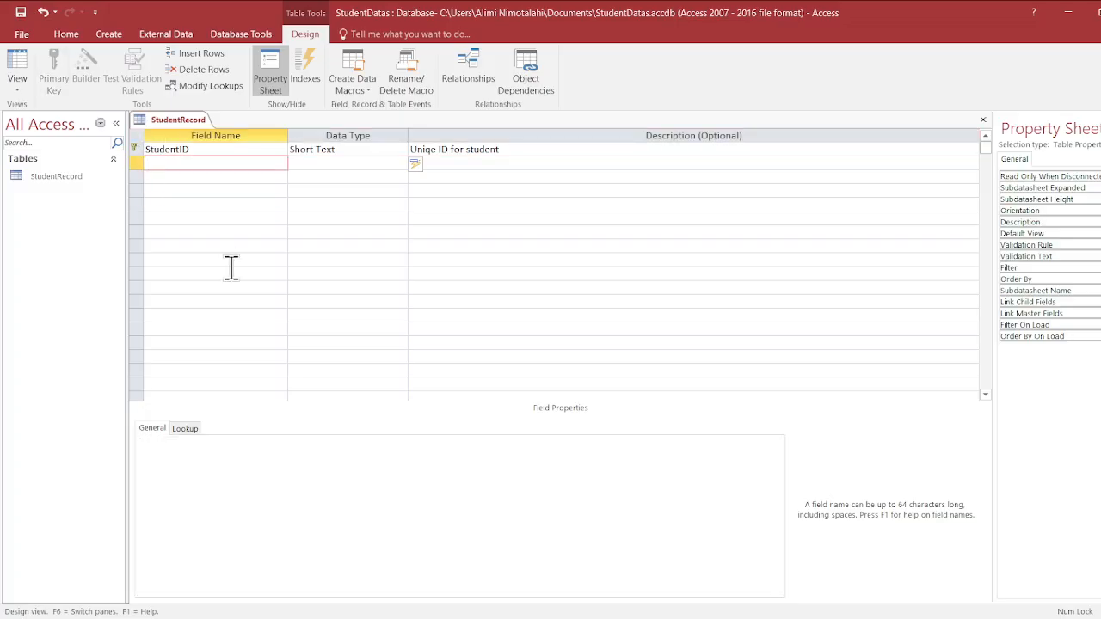
text(LastName)
key(Down)
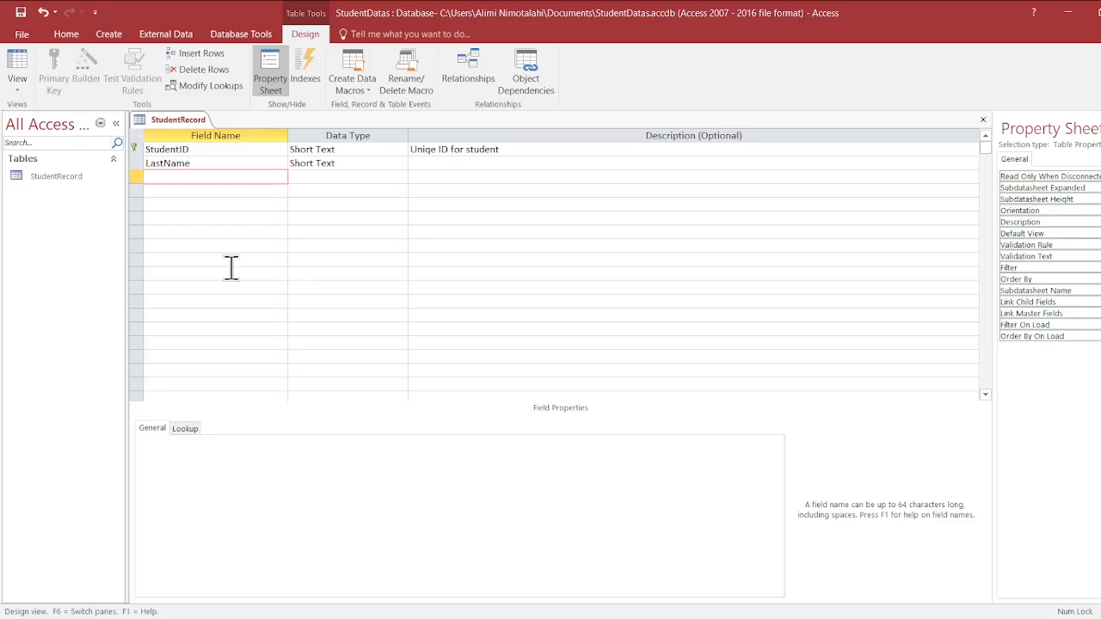
text(FirstName)
key(Tab)
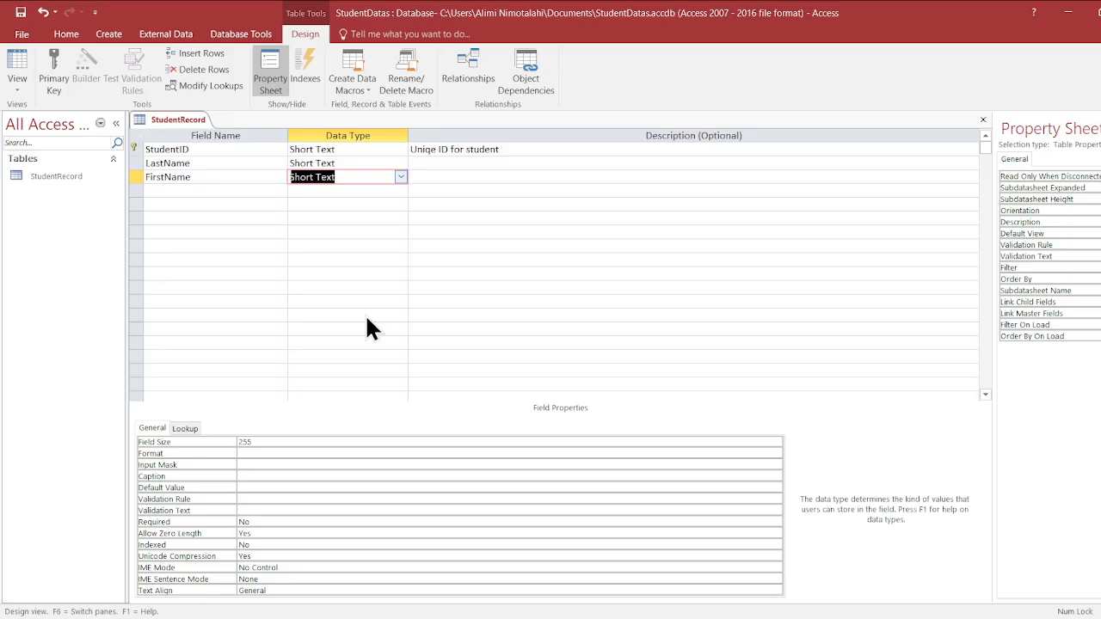
click(521, 271)
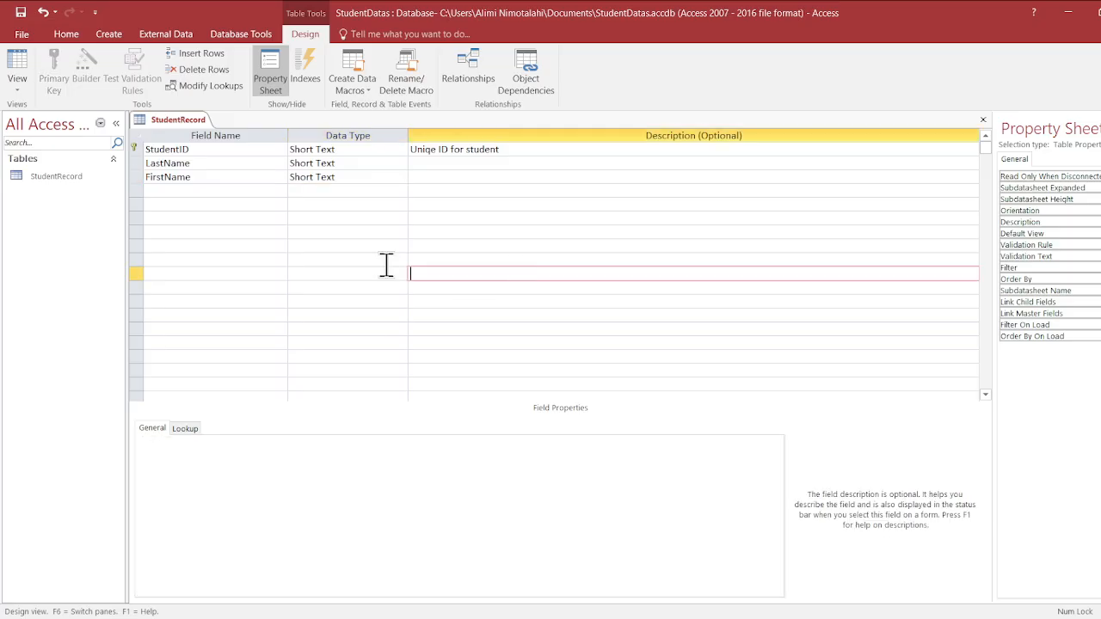
- Add an Age field with the Number data type and the description "Student Age"
click(197, 190)
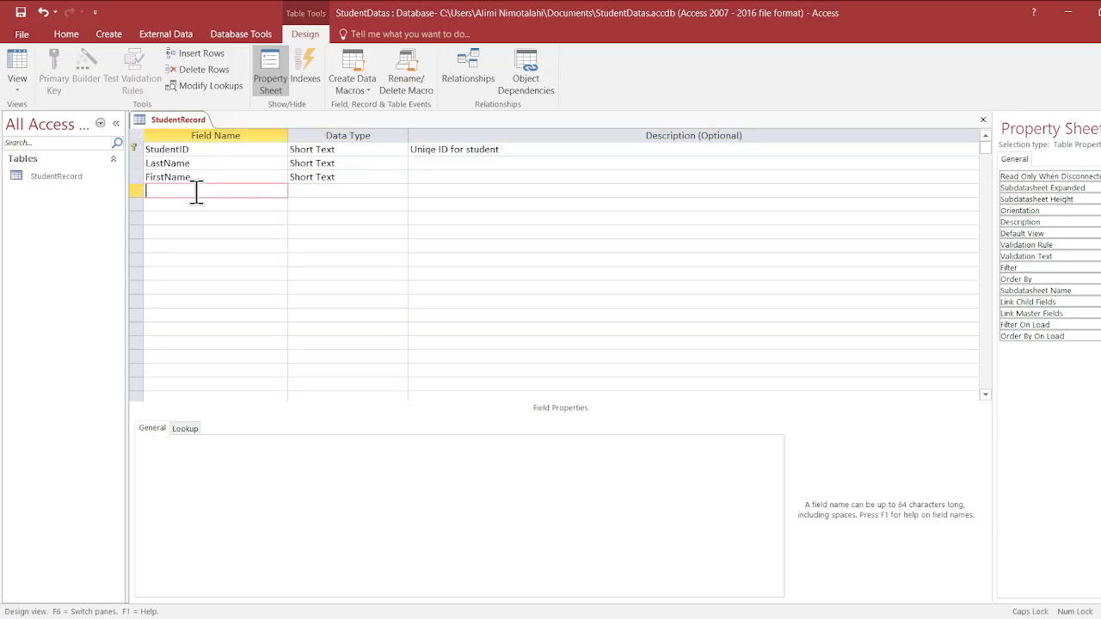
text(Age)
key(Tab)
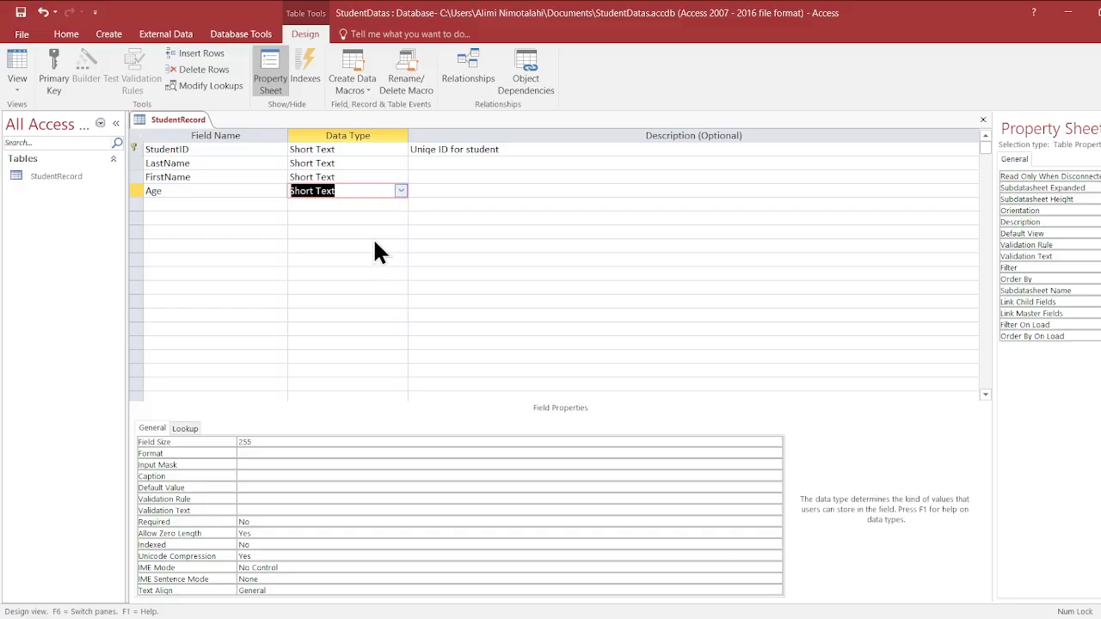
text(Number)
click(449, 193)
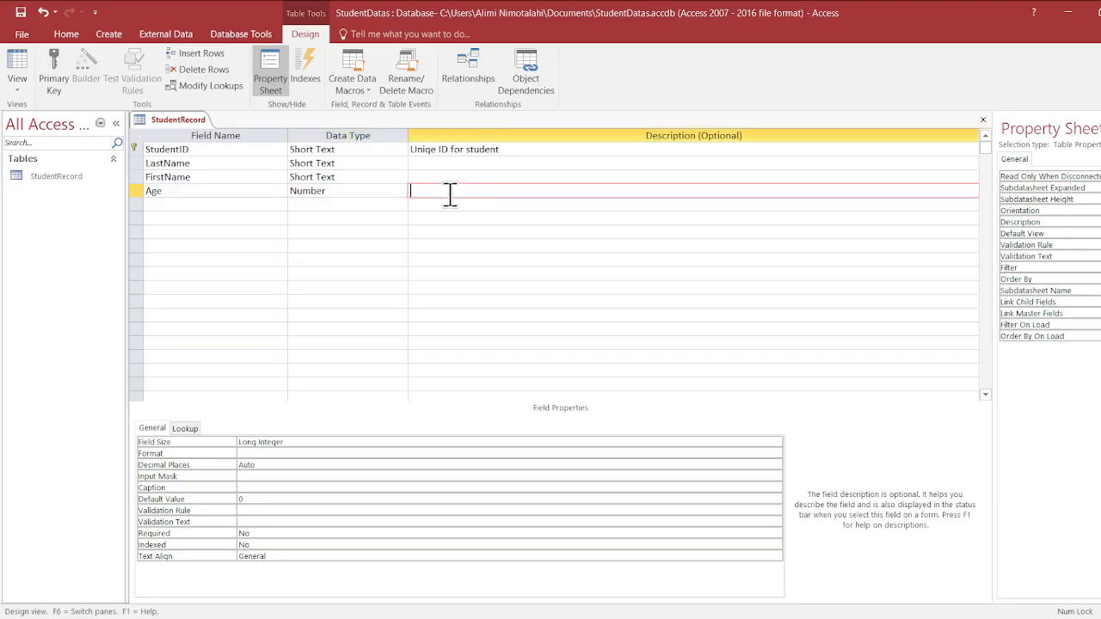
text(Student)
text(Age)
- Add a ClassID field with the Short Text data type below Age
click(251, 202)
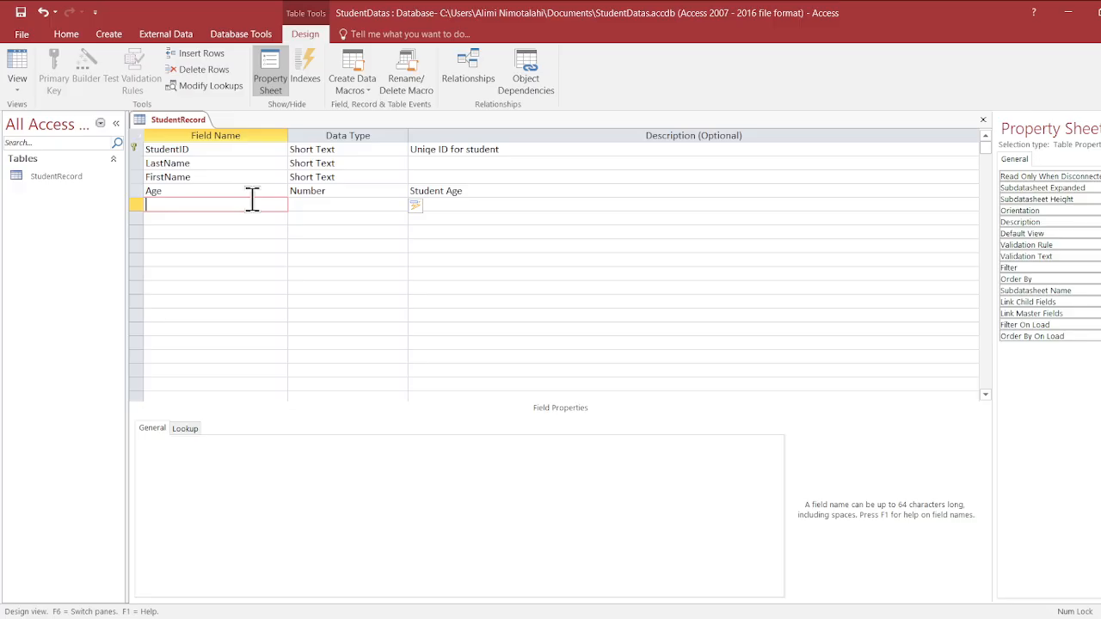
text(Class)
key(Caps_Lock)
text(ID)
click(348, 258)
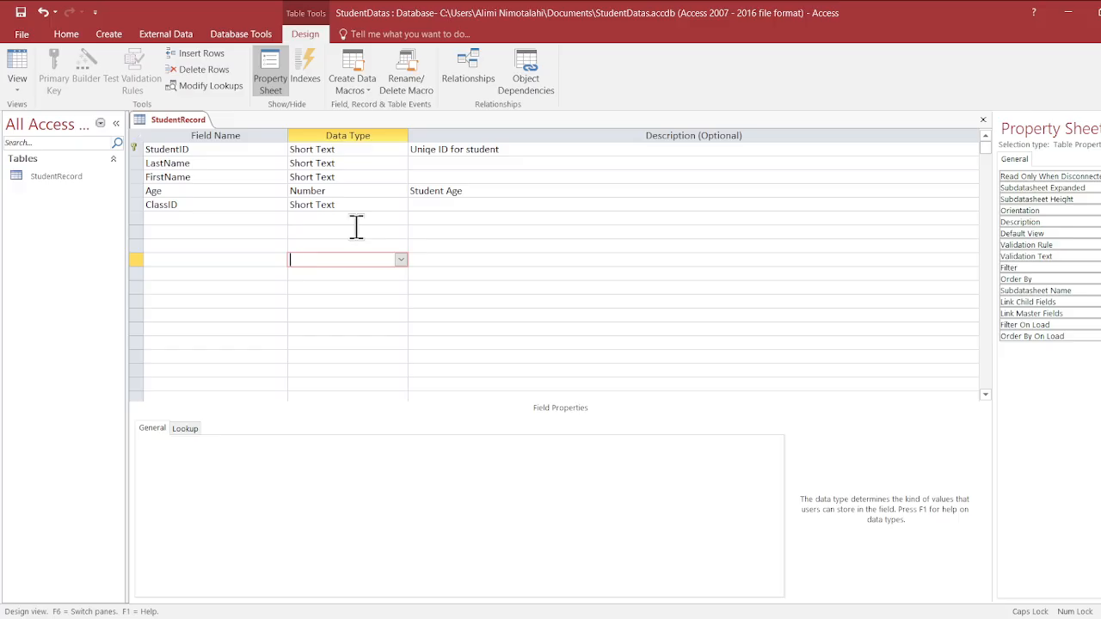
- Review the StudentID, LastName, FirstName, Age and ClassID fields and their properties one by one
click(153, 150)
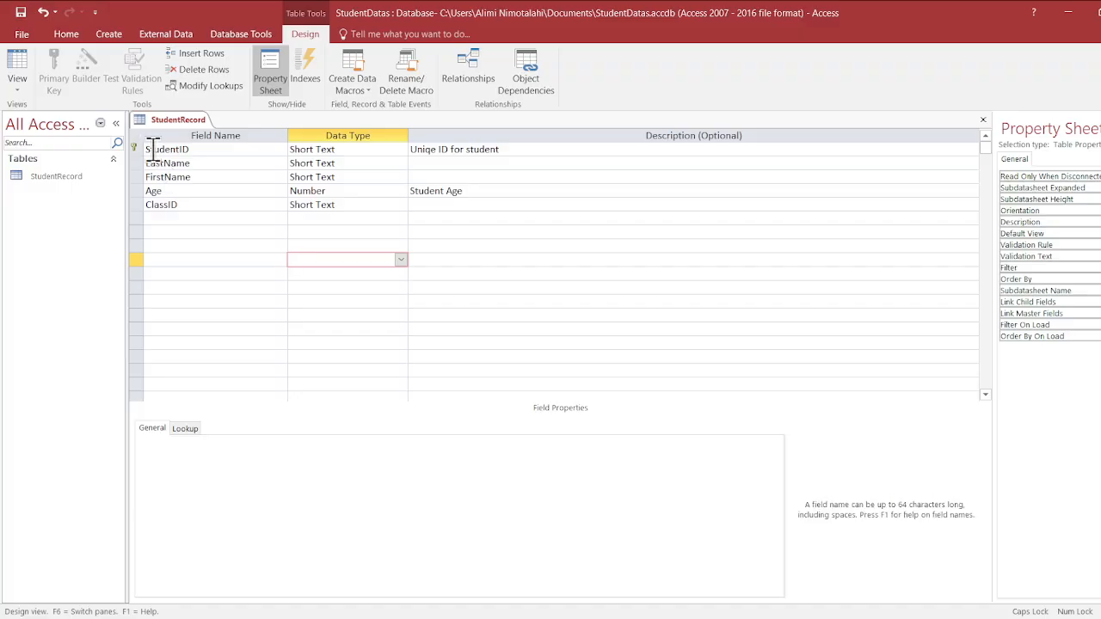
click(171, 151)
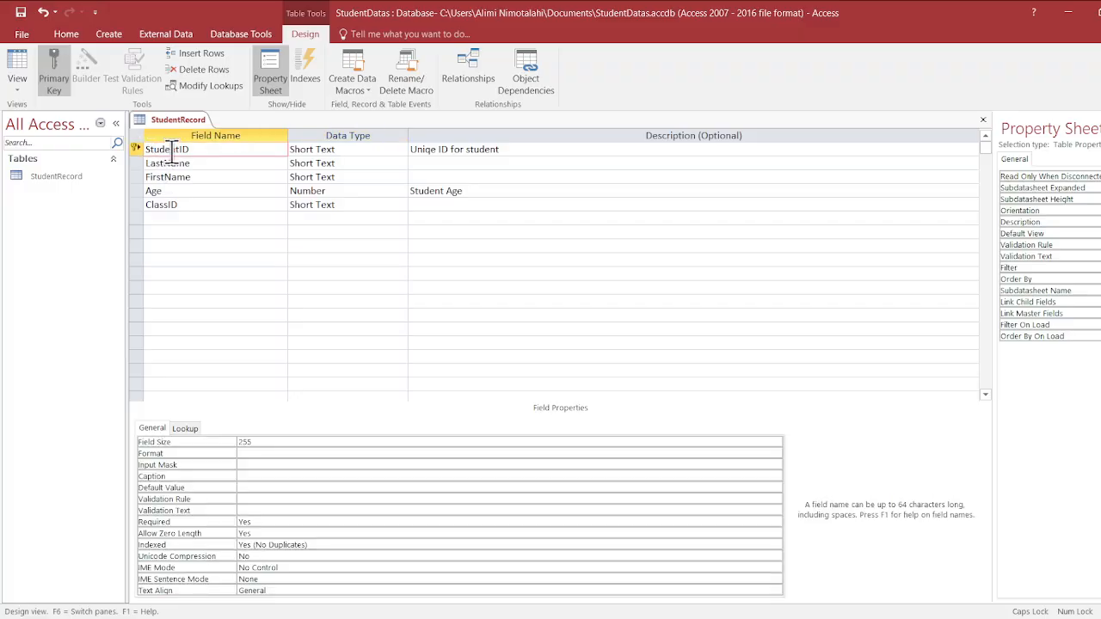
click(191, 207)
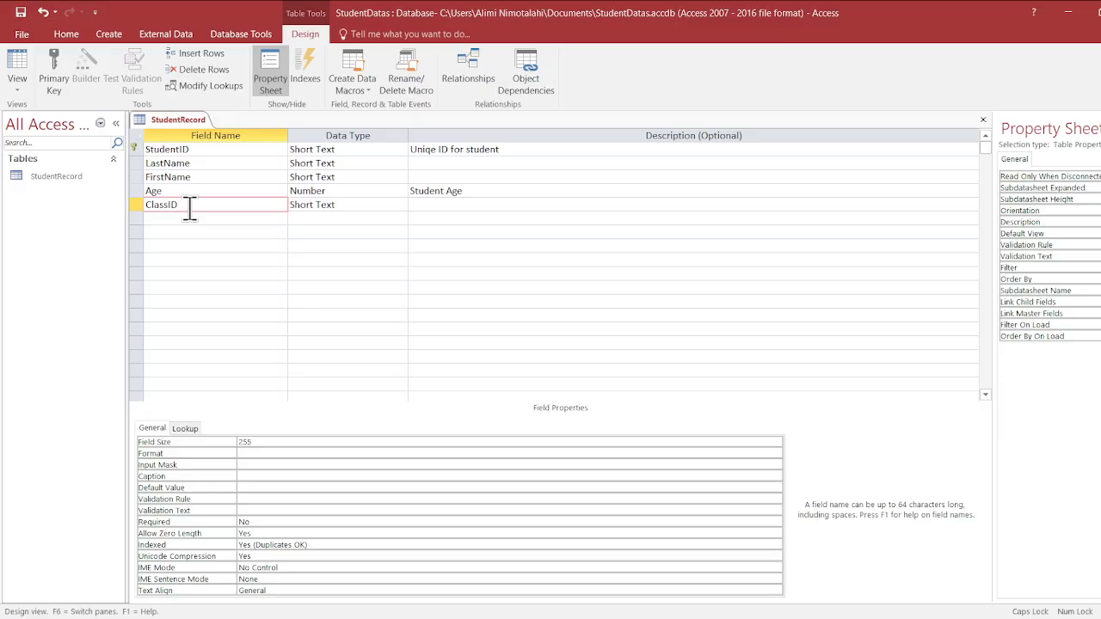
click(161, 152)
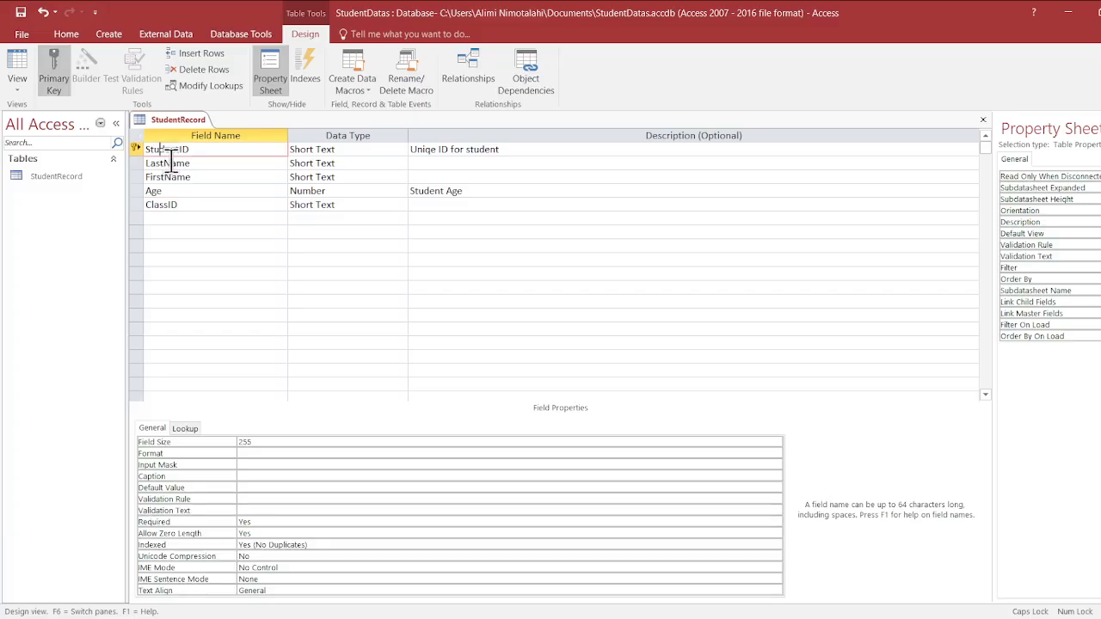
click(169, 162)
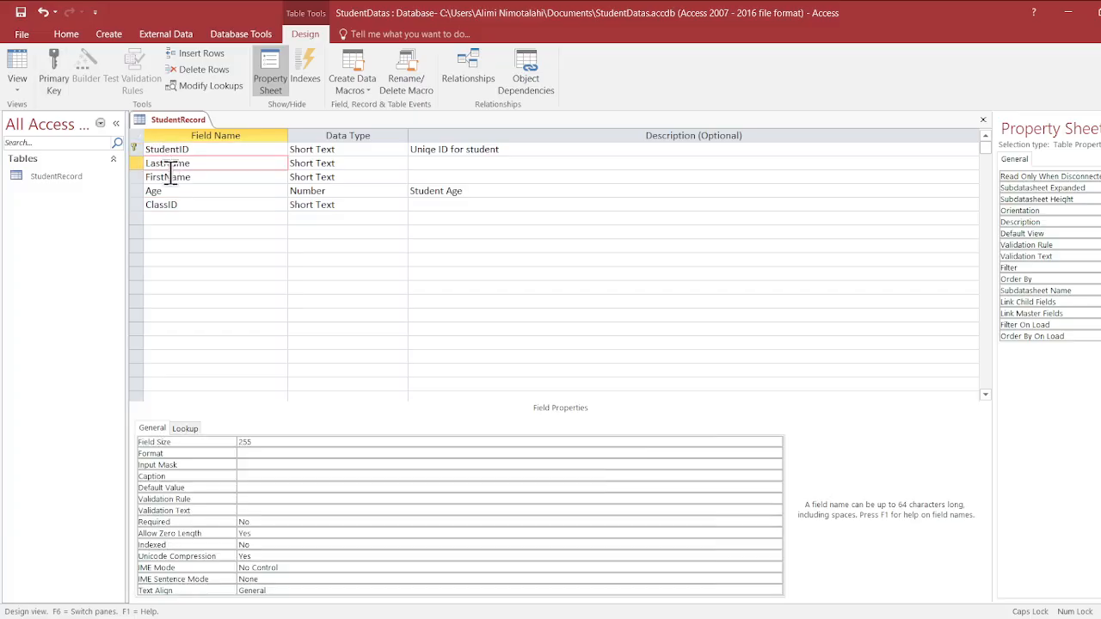
click(169, 176)
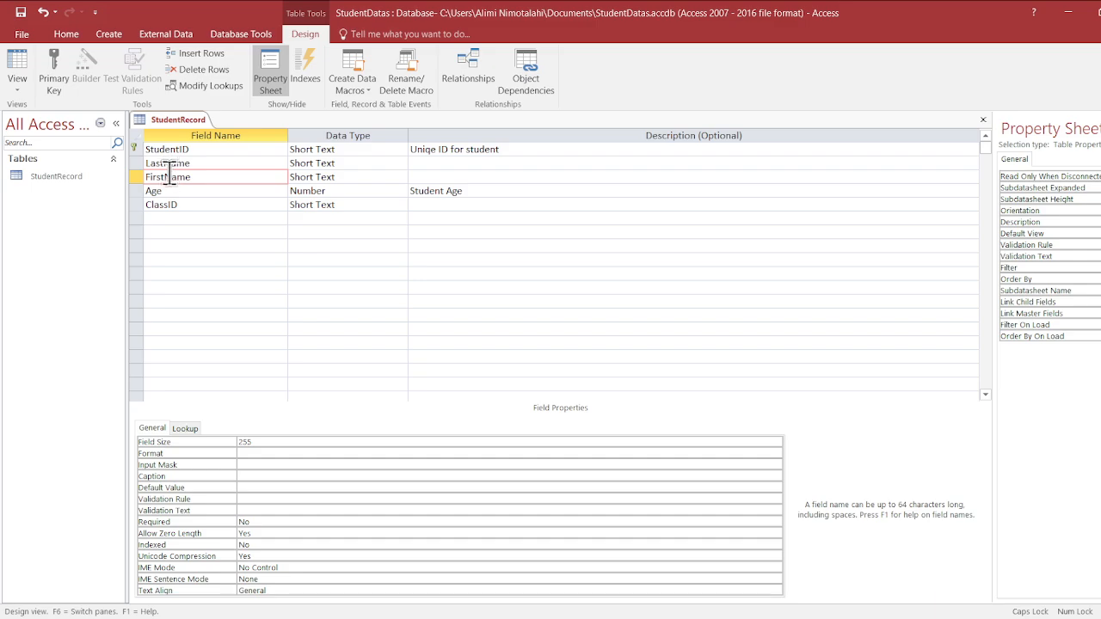
click(170, 191)
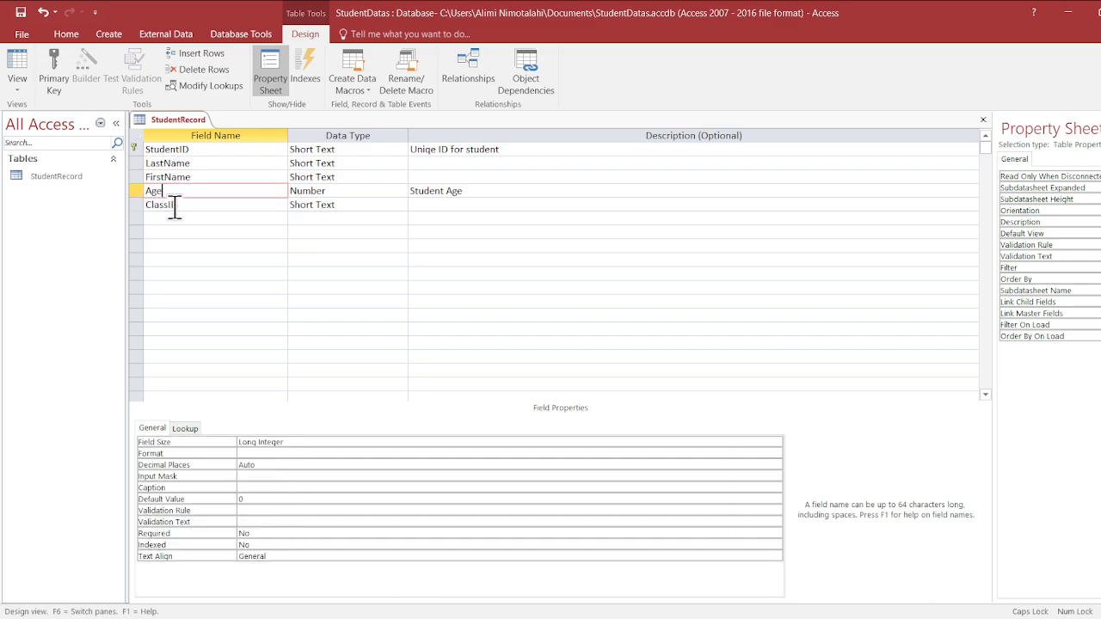
click(174, 204)
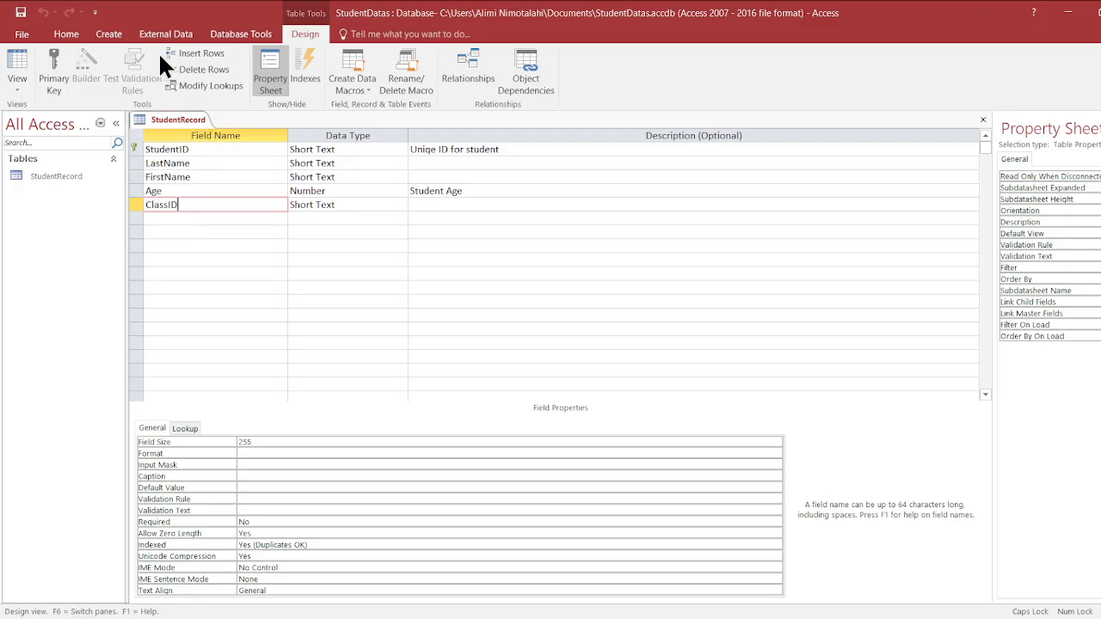
- Create a new table, save it as ClassRecord and open it in Design view
click(115, 34)
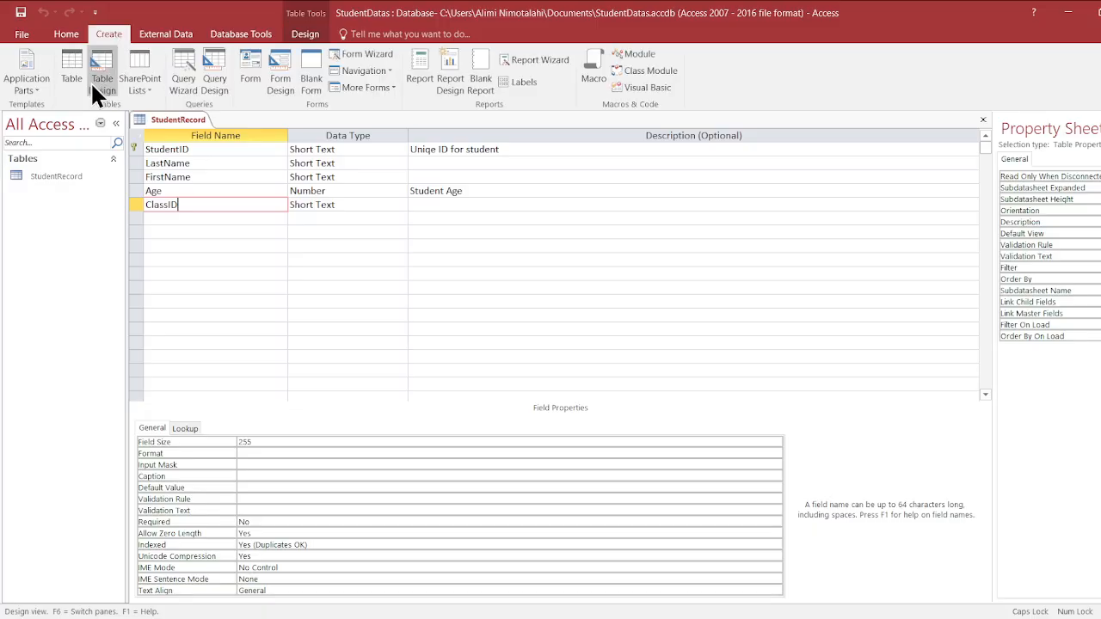
click(71, 70)
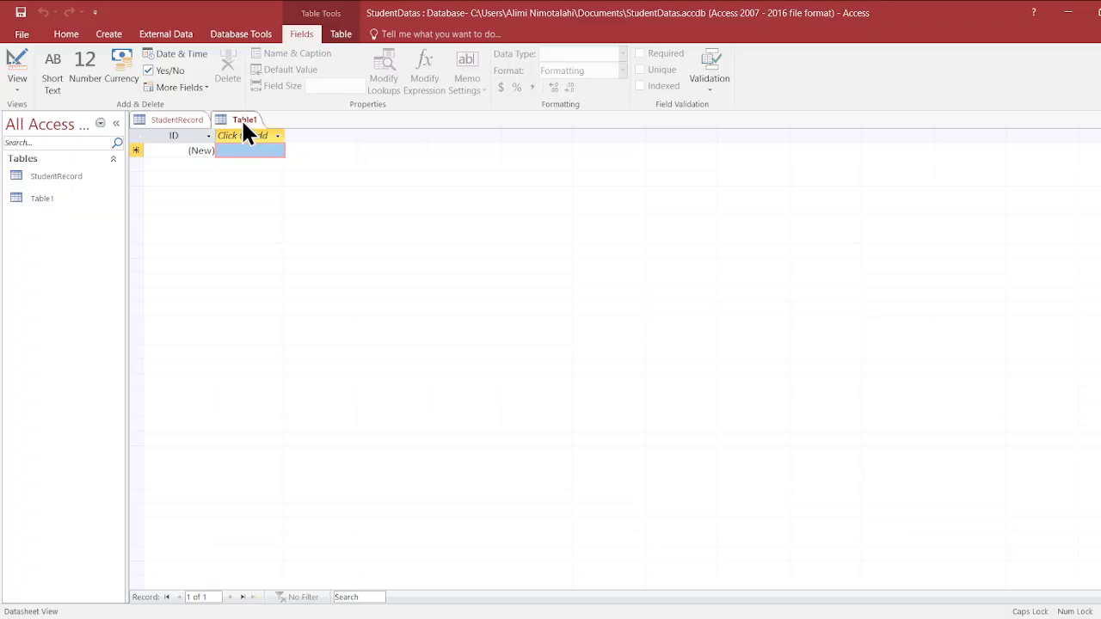
click(271, 187)
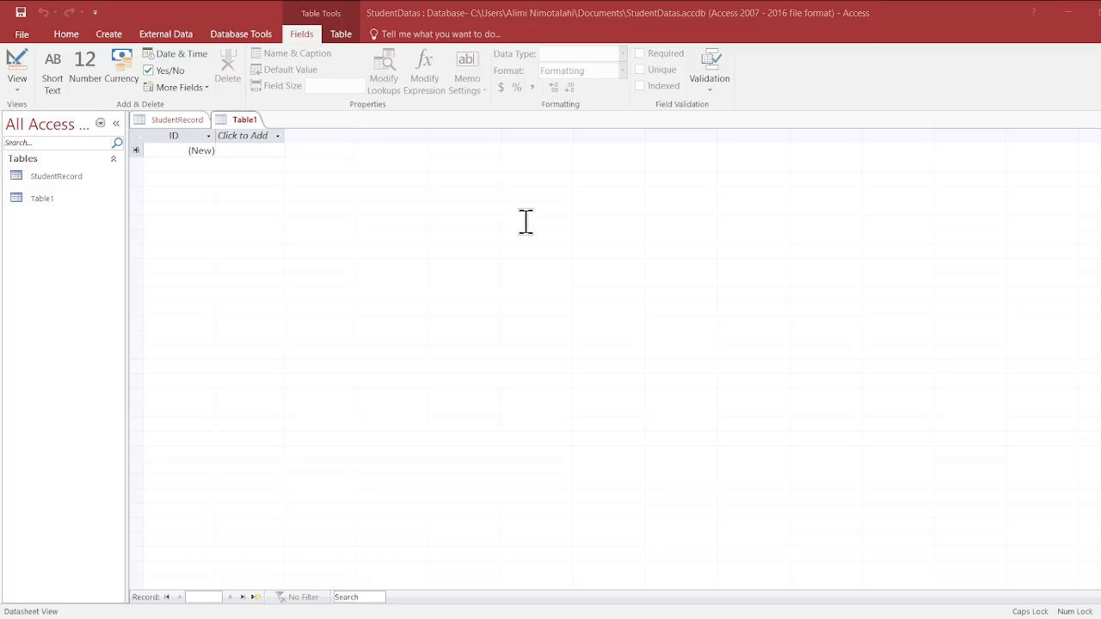
key(Caps_Lock)
key(Caps_Lock)
key(Caps_Lock)
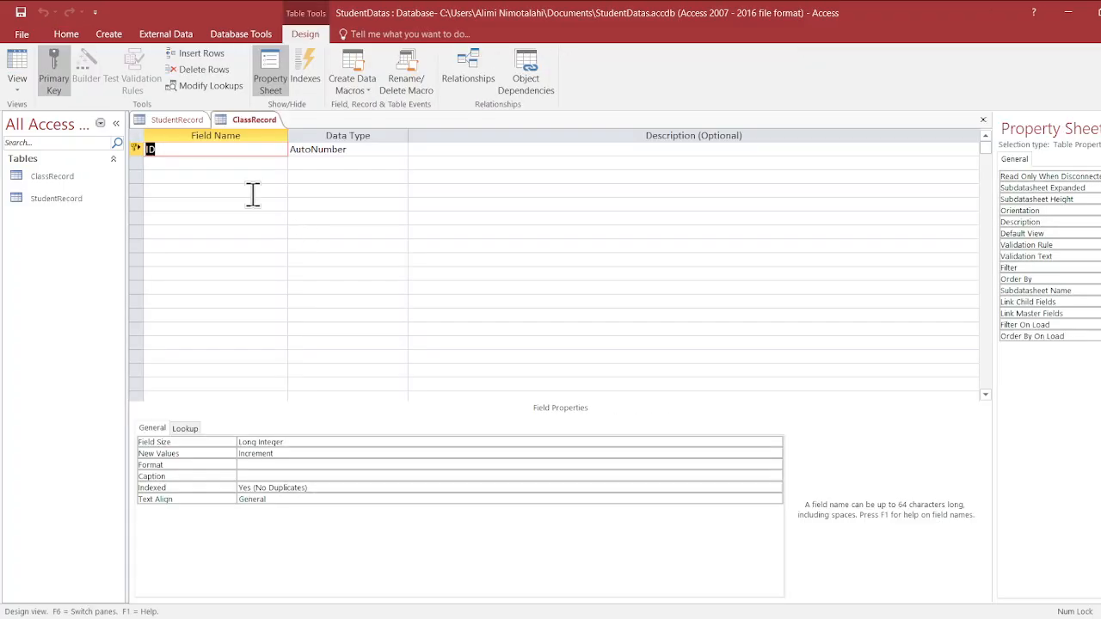
- Rename the ClassRecord table's ID key field to ClassID and set its data type to Short Text
click(221, 148)
key(BackSpace)
key(BackSpace)
key(Caps_Lock)
text(C)
key(Caps_Lock)
text(lass)
key(Caps_Lock)
text(ID)
key(Tab)
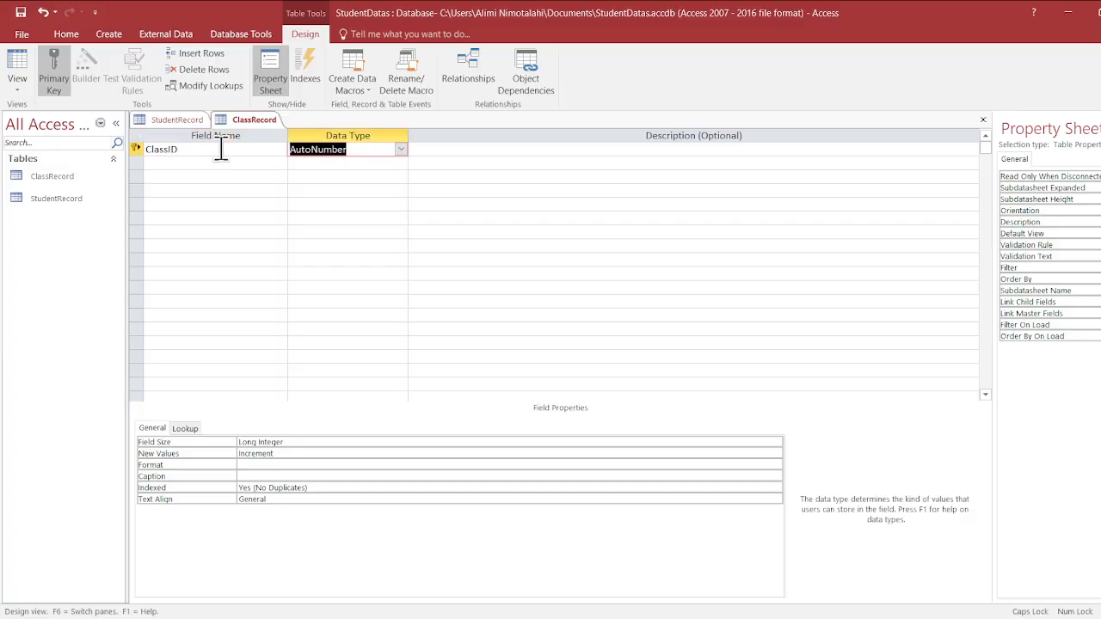
click(404, 149)
click(360, 163)
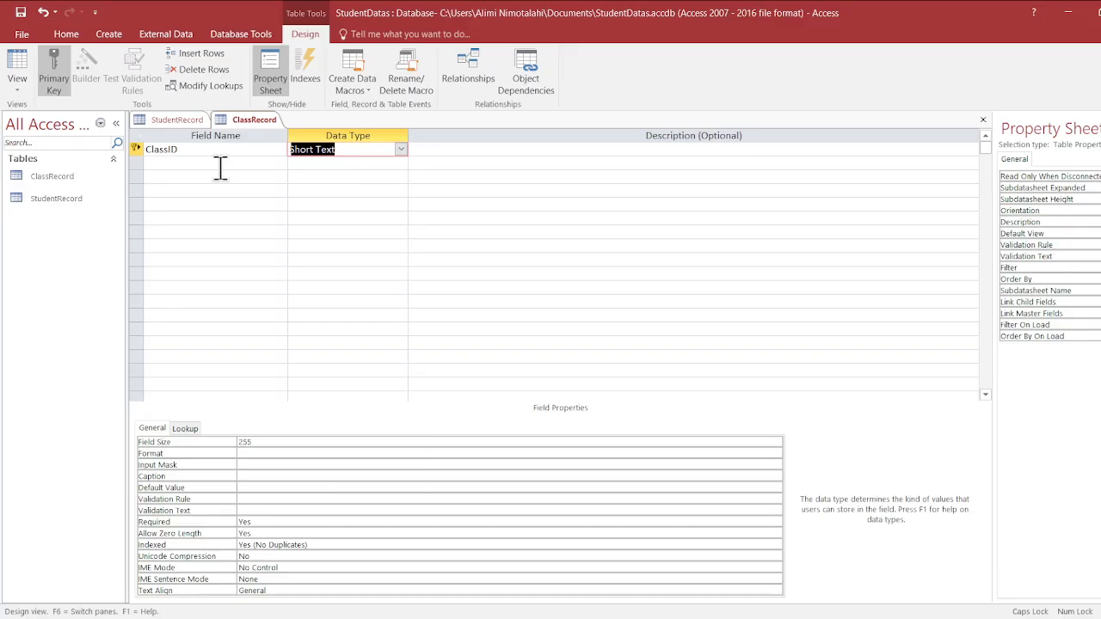
- Add a ClassName field with the Short Text data type below ClassID
click(211, 161)
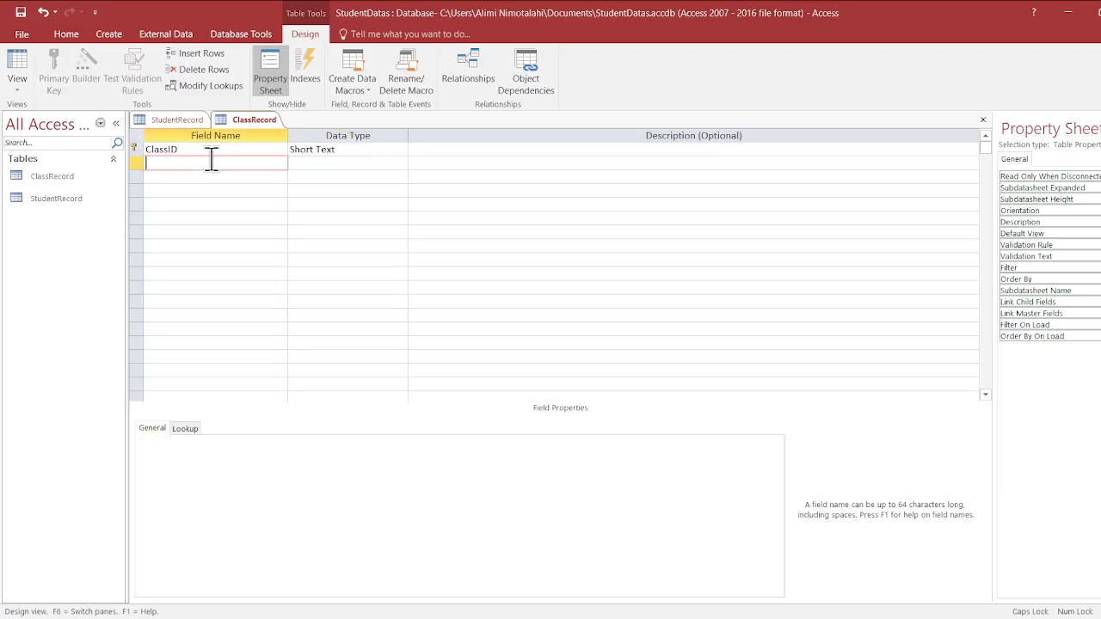
text(C)
key(Caps_Lock)
text(lass)
key(Caps_Lock)
text(N)
key(Caps_Lock)
text(ame)
key(Tab)
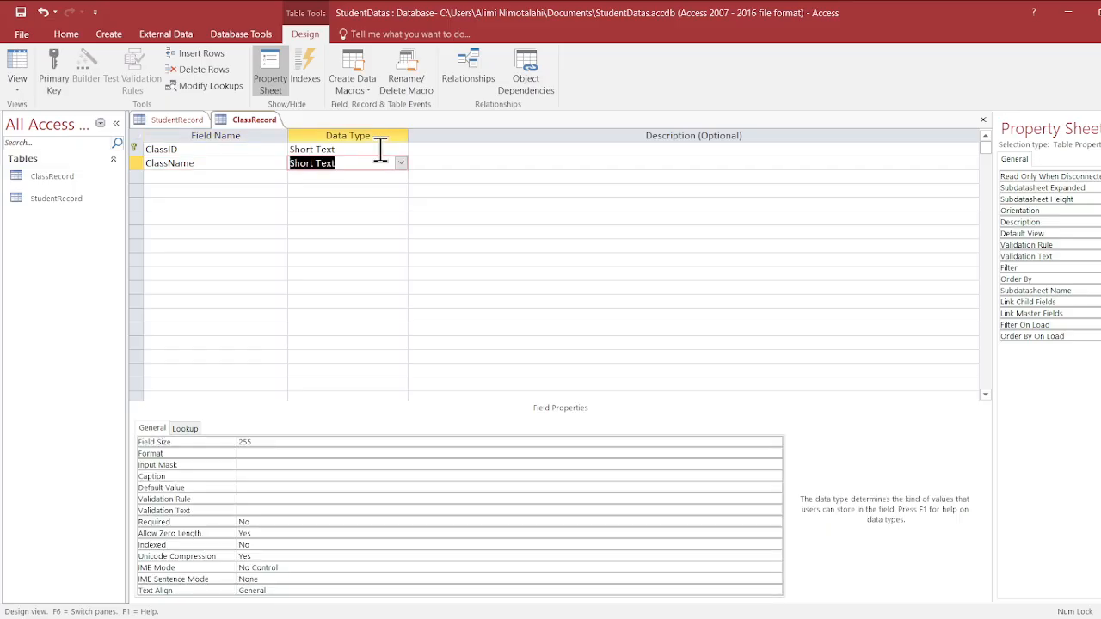
click(413, 191)
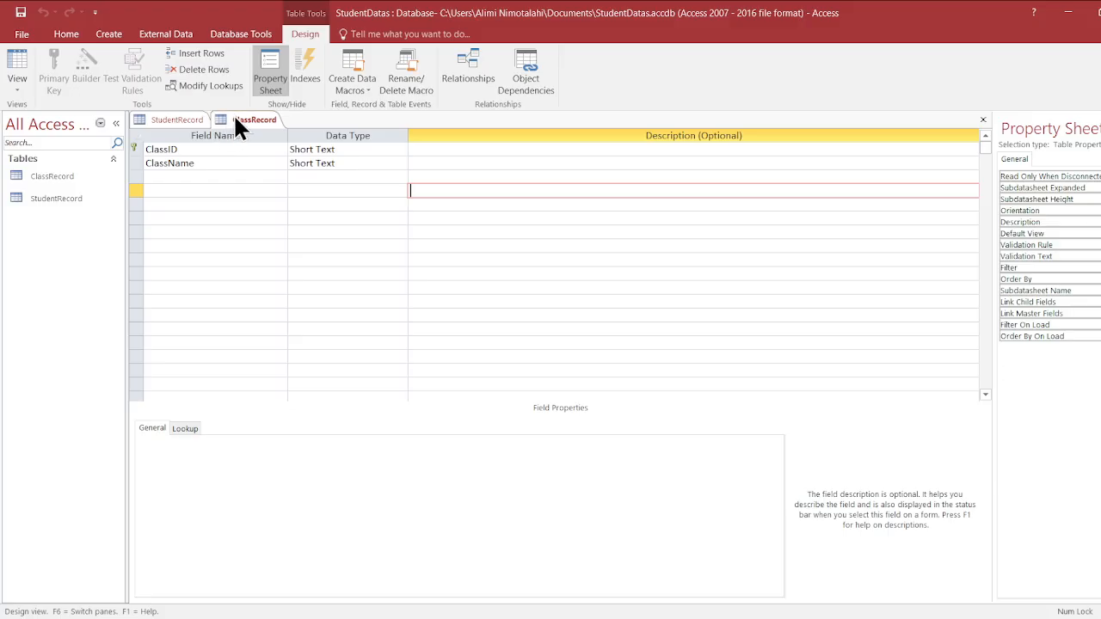
- Show ClassRecord in Datasheet view and enter the records C001 with JSS1 and C002 with JSS2
click(292, 207)
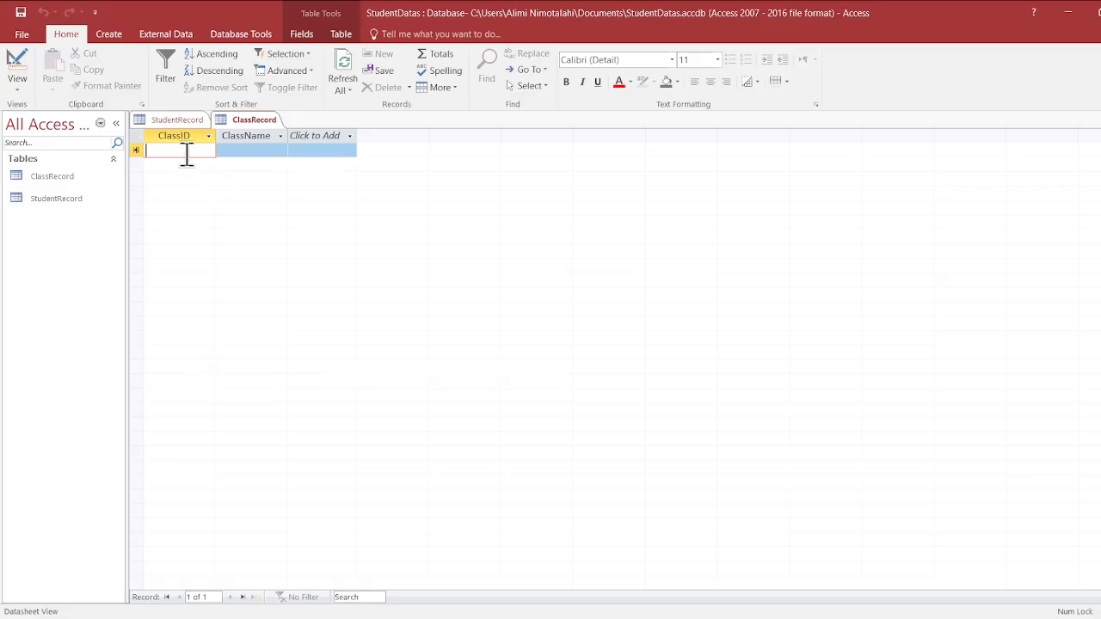
key(Caps_Lock)
text(C)
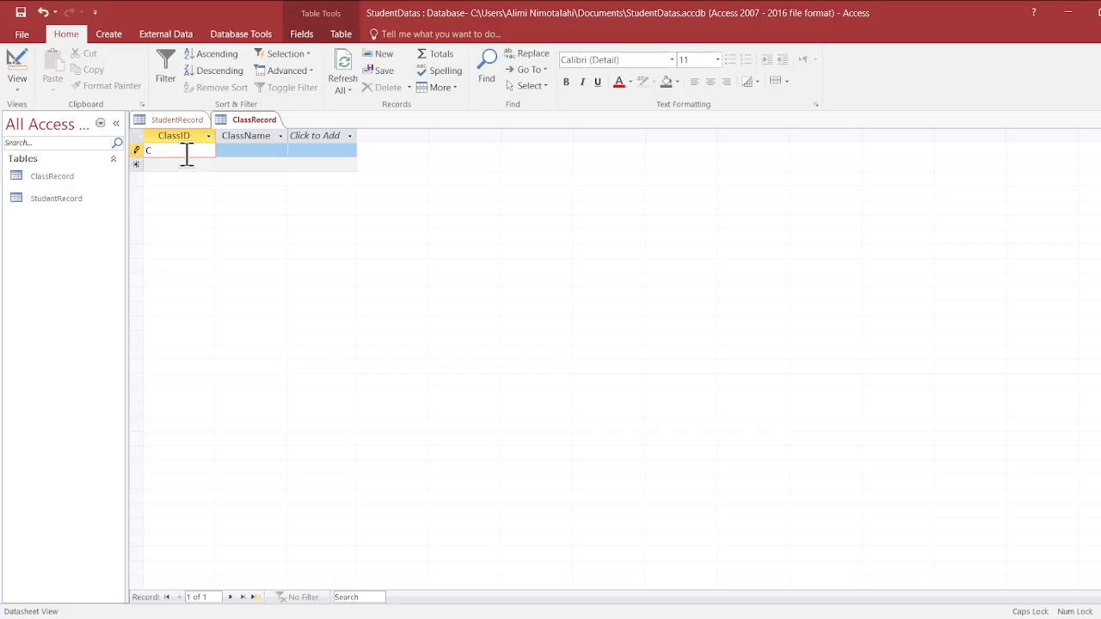
text(001)
key(Tab)
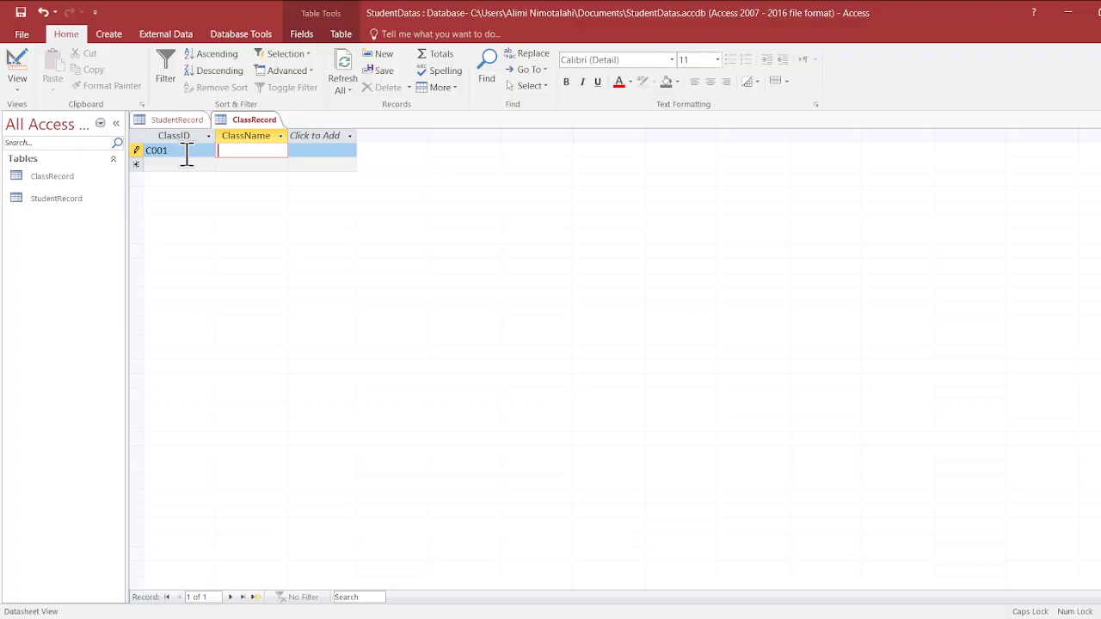
text(JSS1)
key(Tab)
text(C)
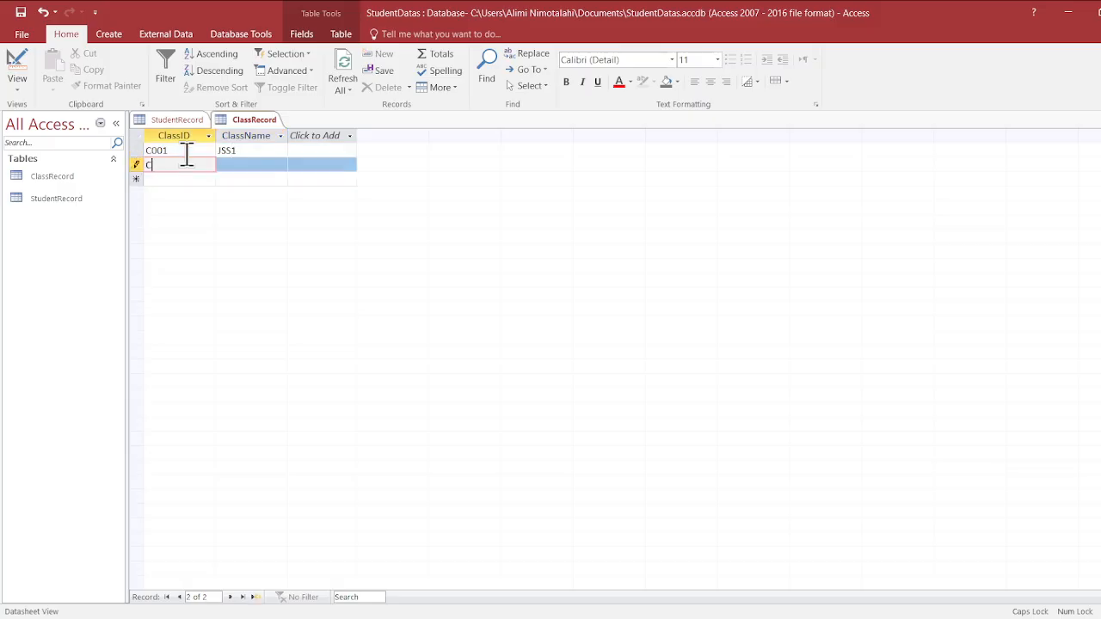
text(002)
key(Tab)
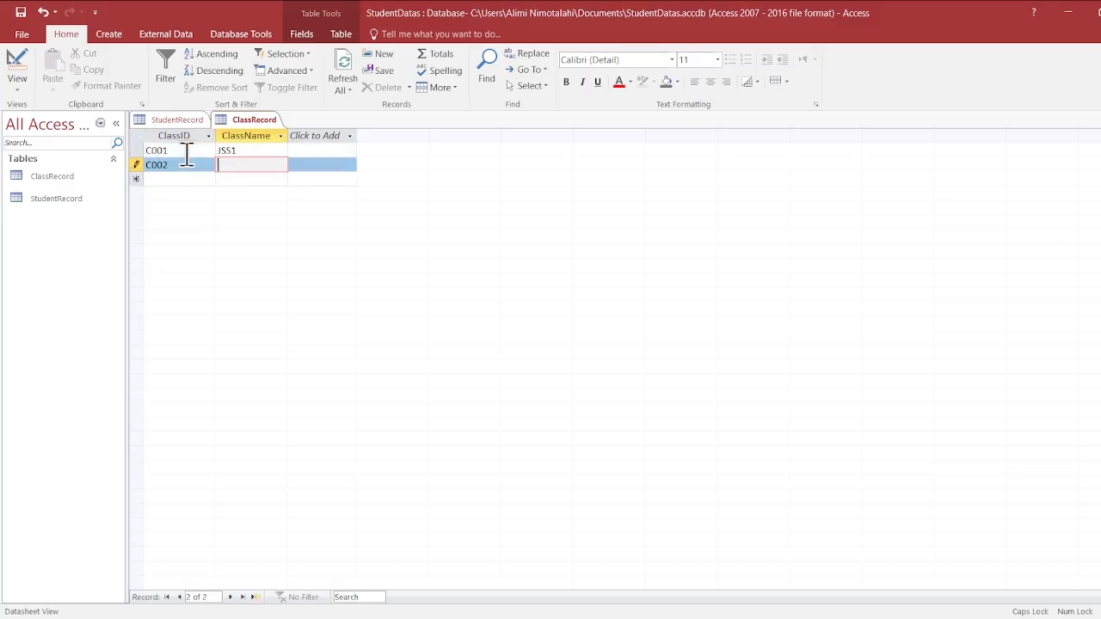
text(JSS2)
key(Tab)
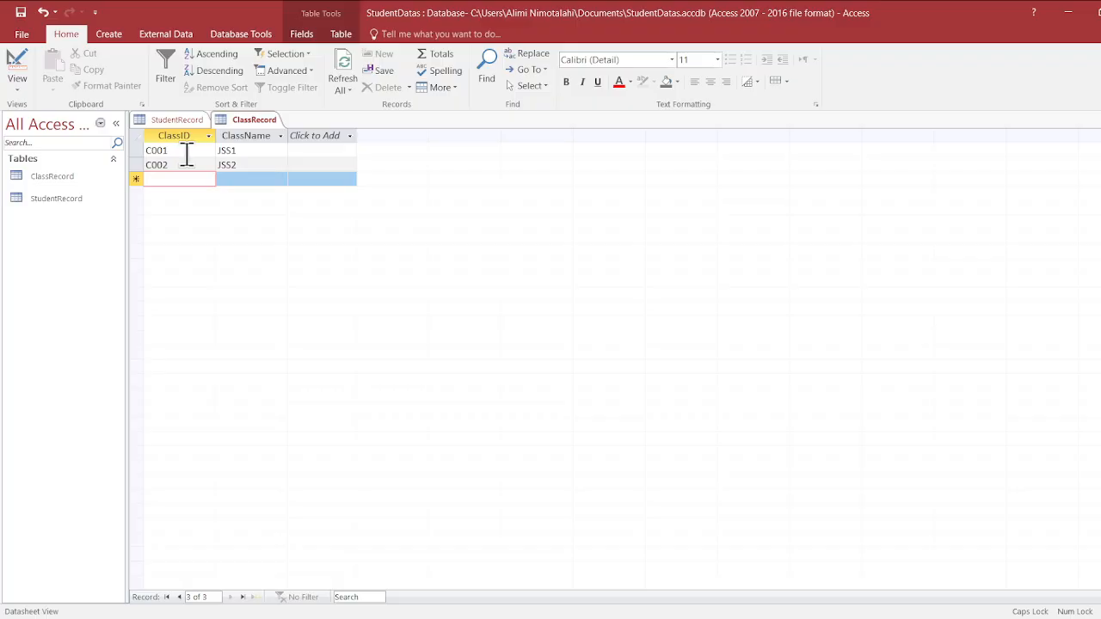
- Add the class records C003 with JSS3 and C004 with SS1
text(C003)
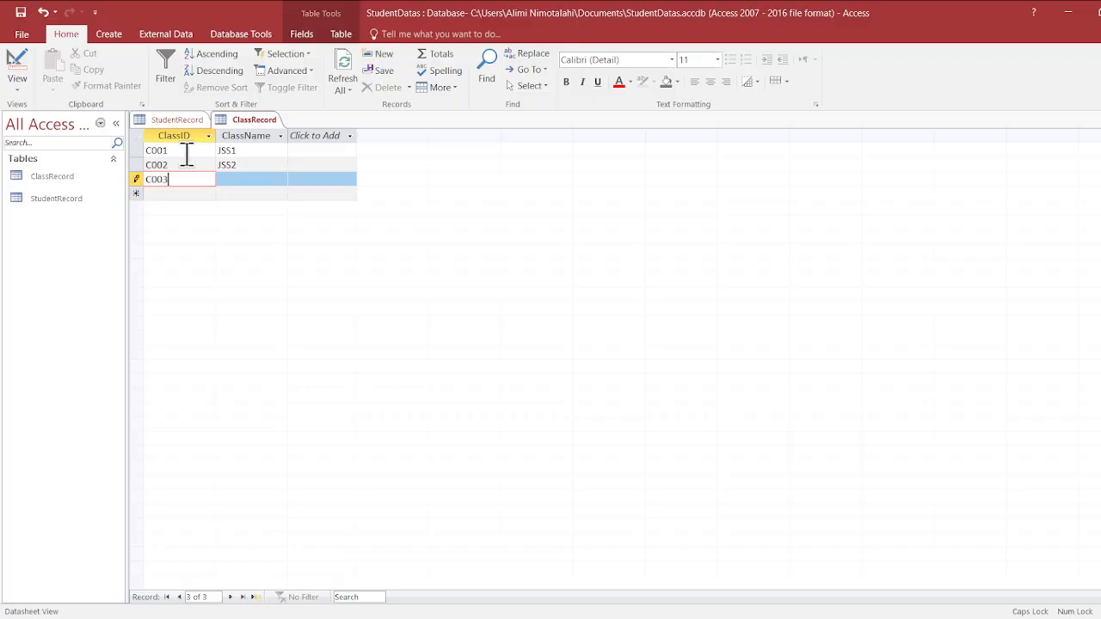
key(Tab)
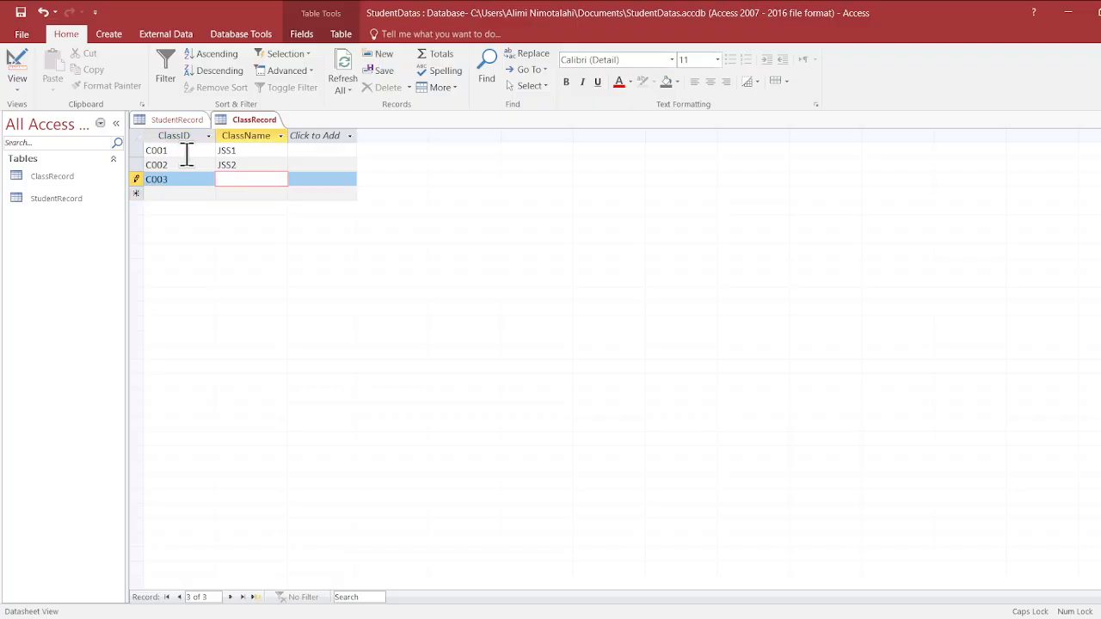
text(JSS3)
key(Tab)
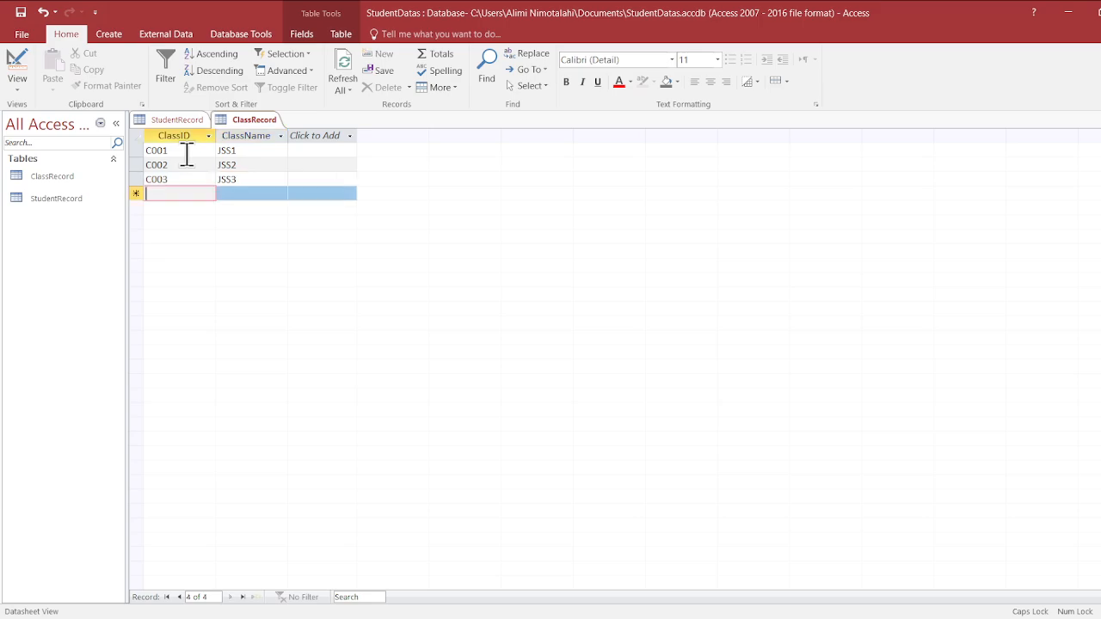
text(C004)
key(Tab)
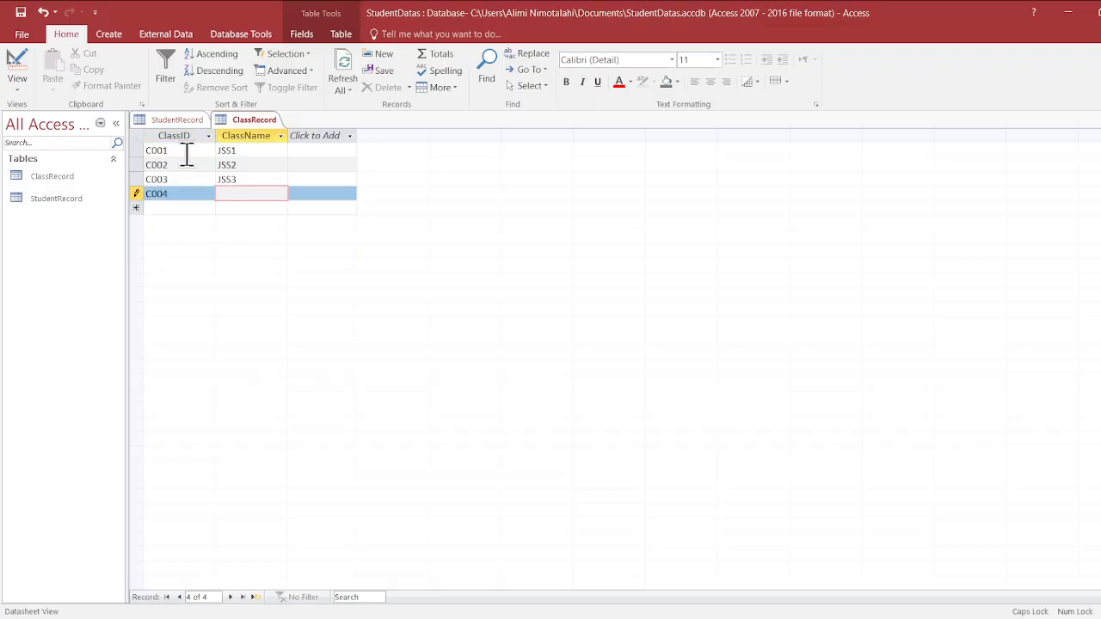
text(SS1)
key(Tab)
- Add the class records C005 with SS2 and C006 with SS3, and save the table
text(C005)
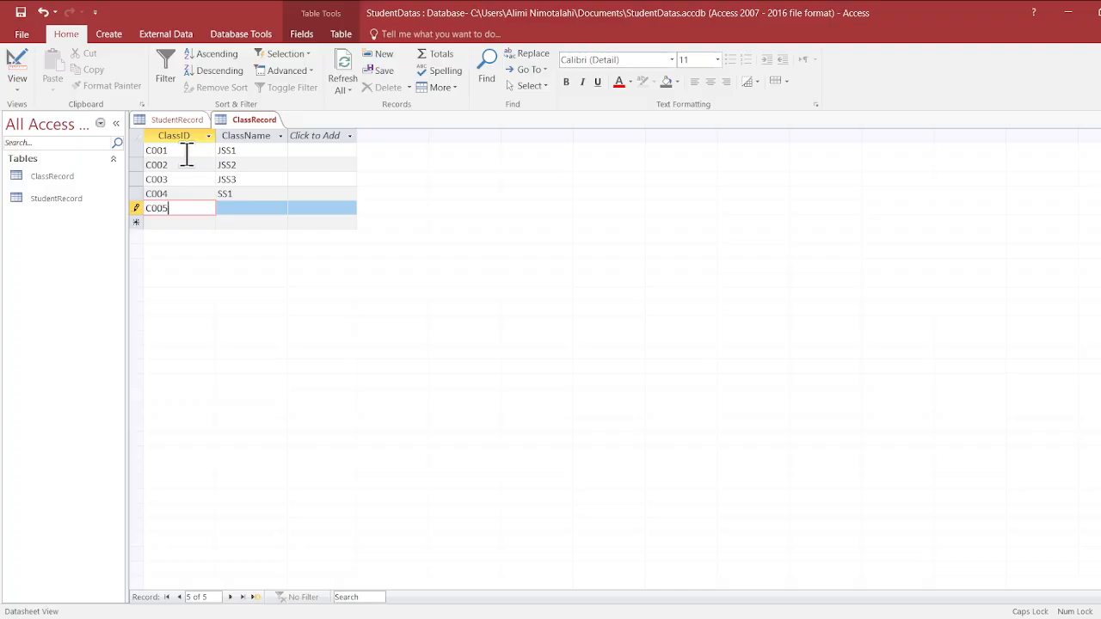
key(Tab)
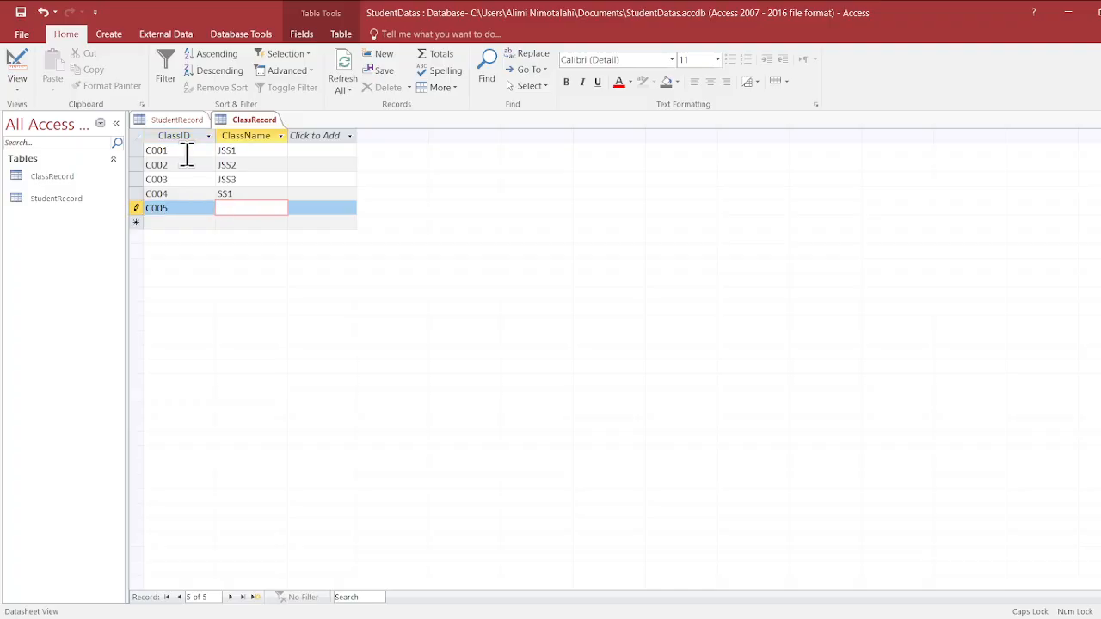
text(SS2)
key(Tab)
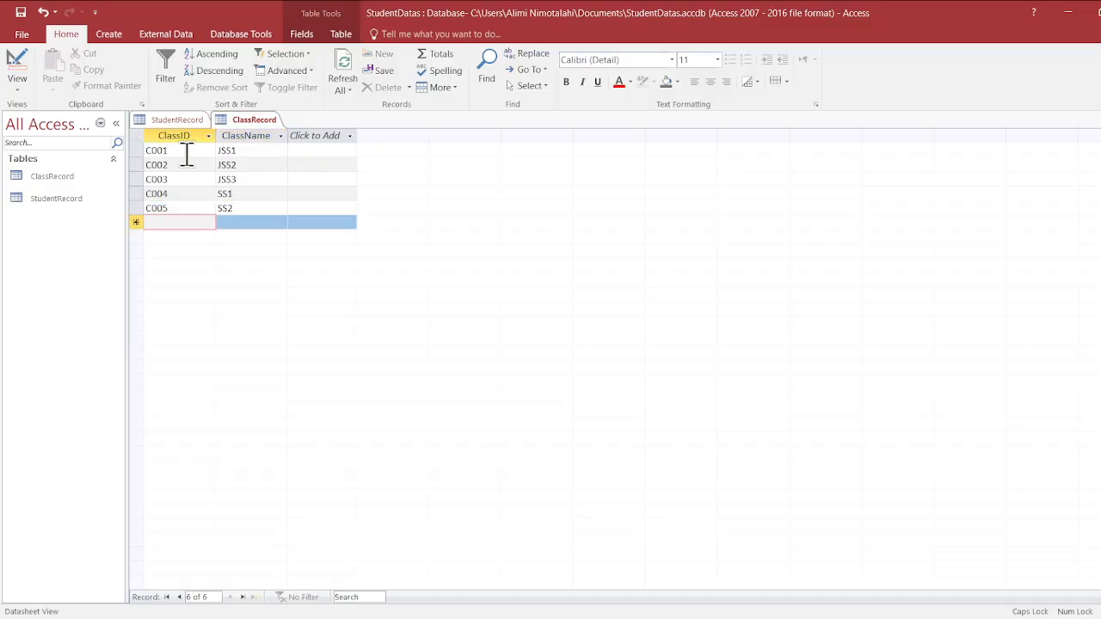
text(C00)
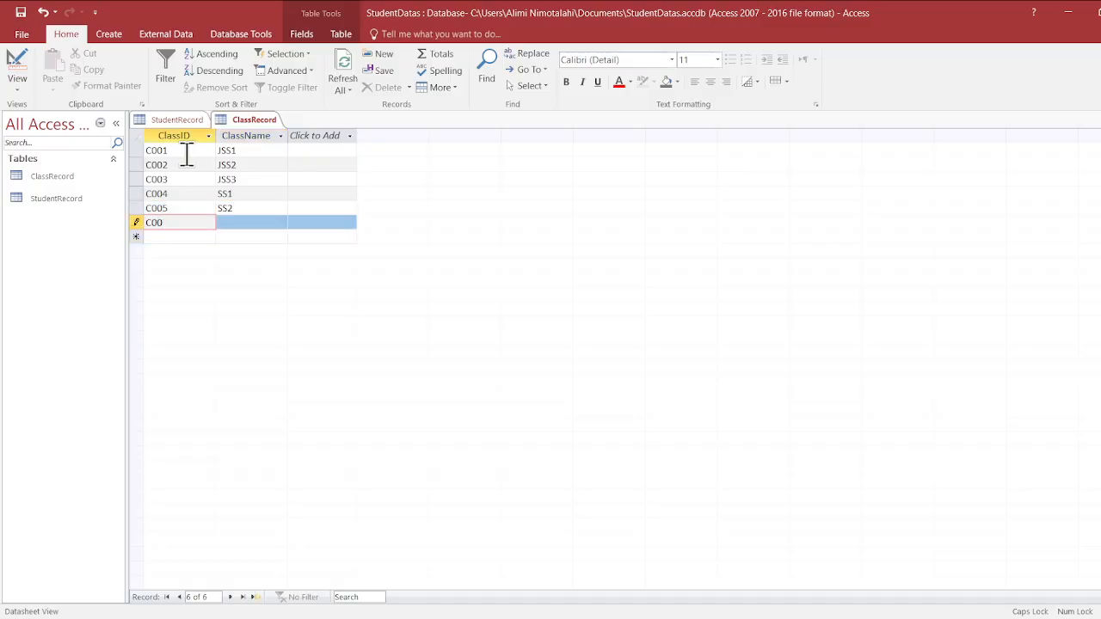
text(6)
key(Tab)
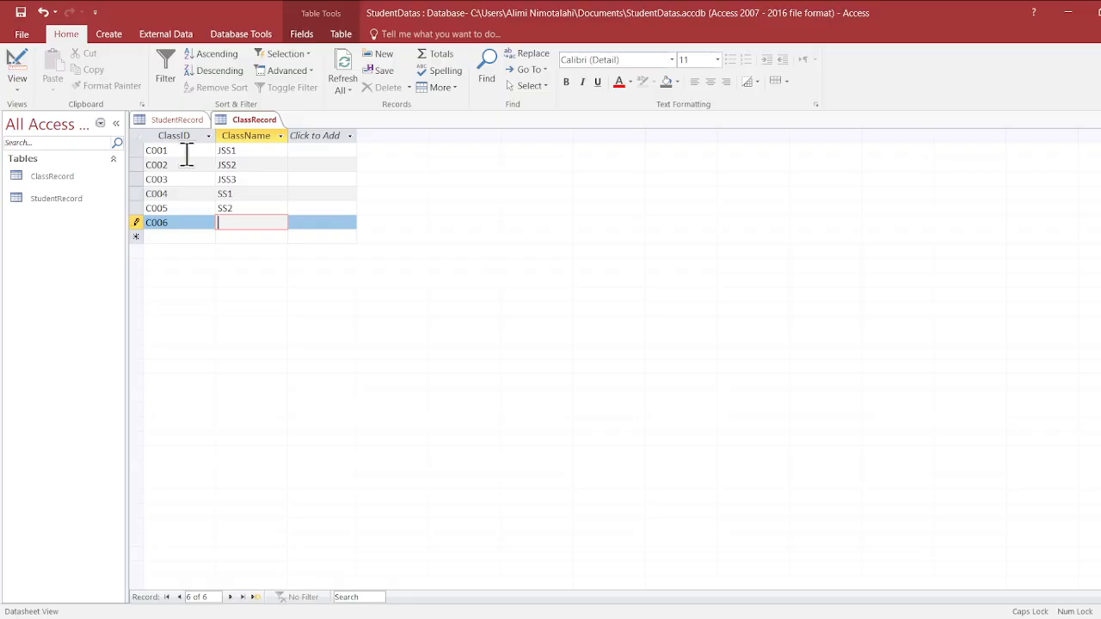
text(SS3)
key(ctrl+s)
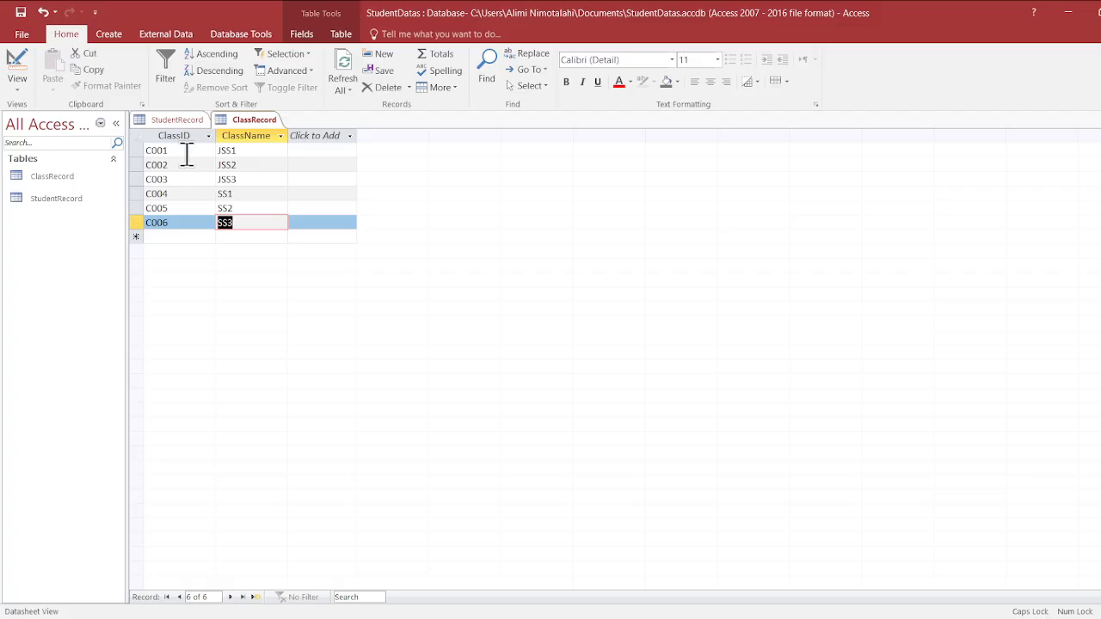
- Give the ClassID field in the StudentRecord table the description "Foreing Key"
click(181, 121)
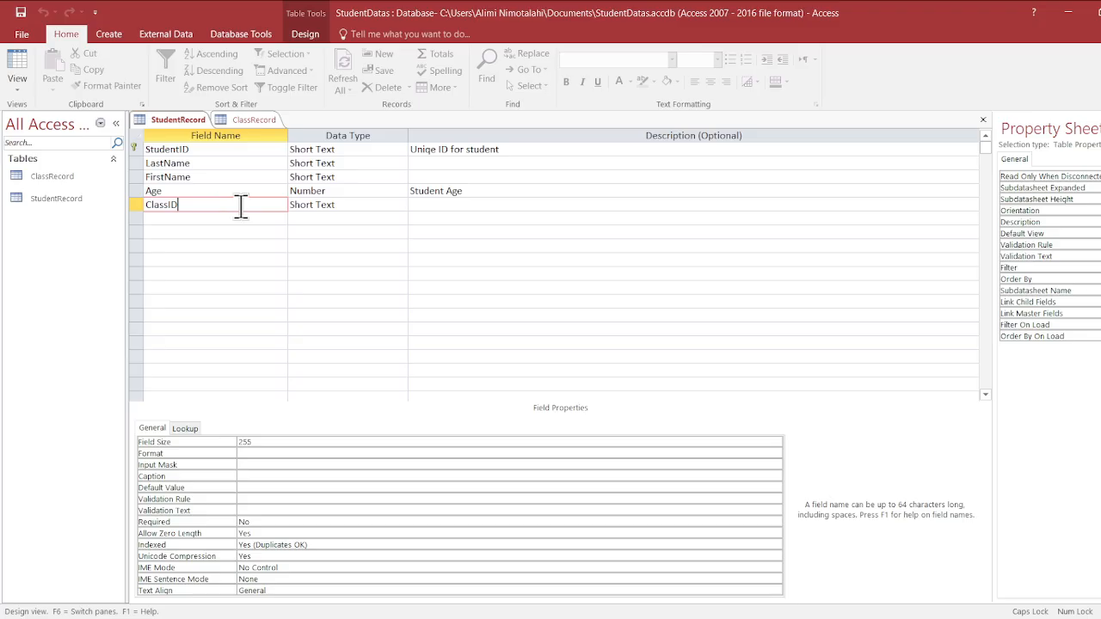
click(421, 205)
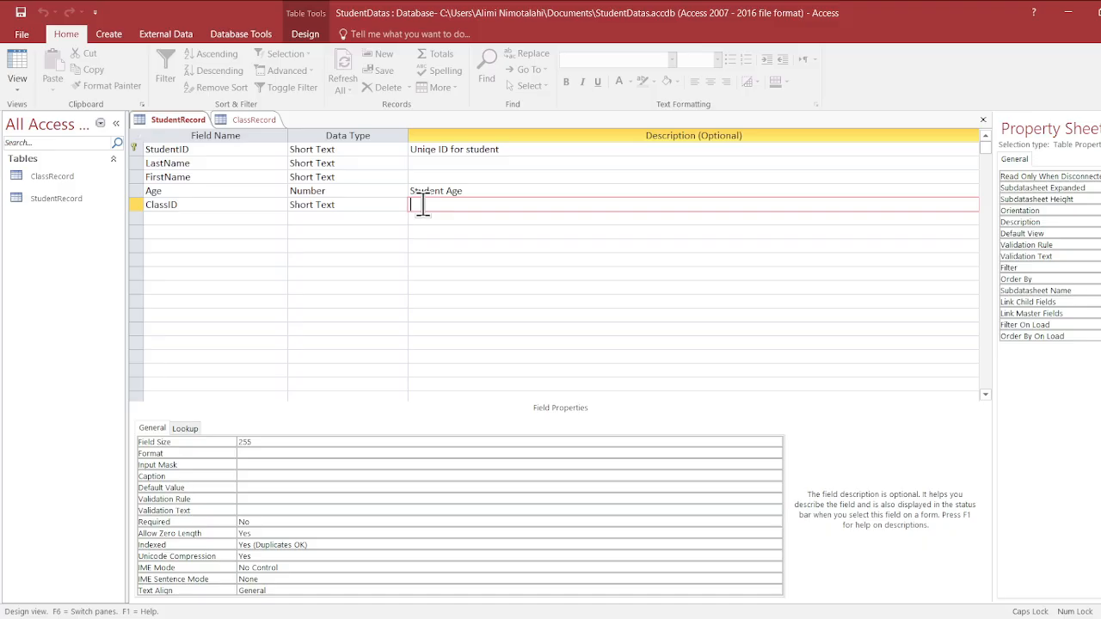
text(F)
key(Caps_Lock)
text(oreing)
key(Caps_Lock)
text(K)
key(Caps_Lock)
text(ey)
click(473, 230)
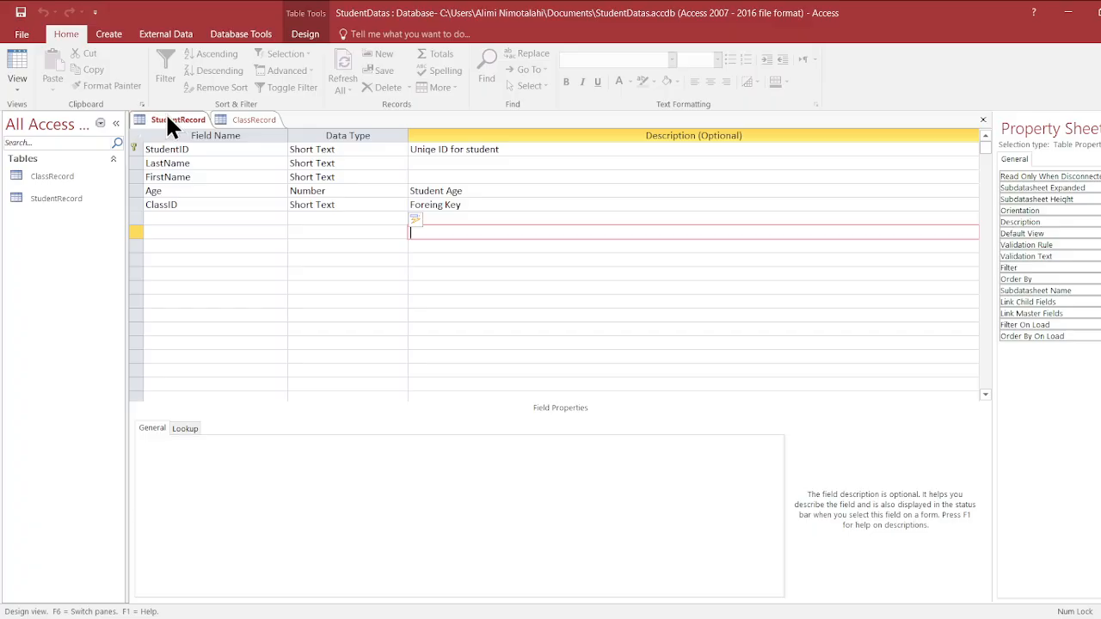
- Show StudentRecord in Datasheet view and enter the student ID for the first record
click(232, 203)
click(252, 122)
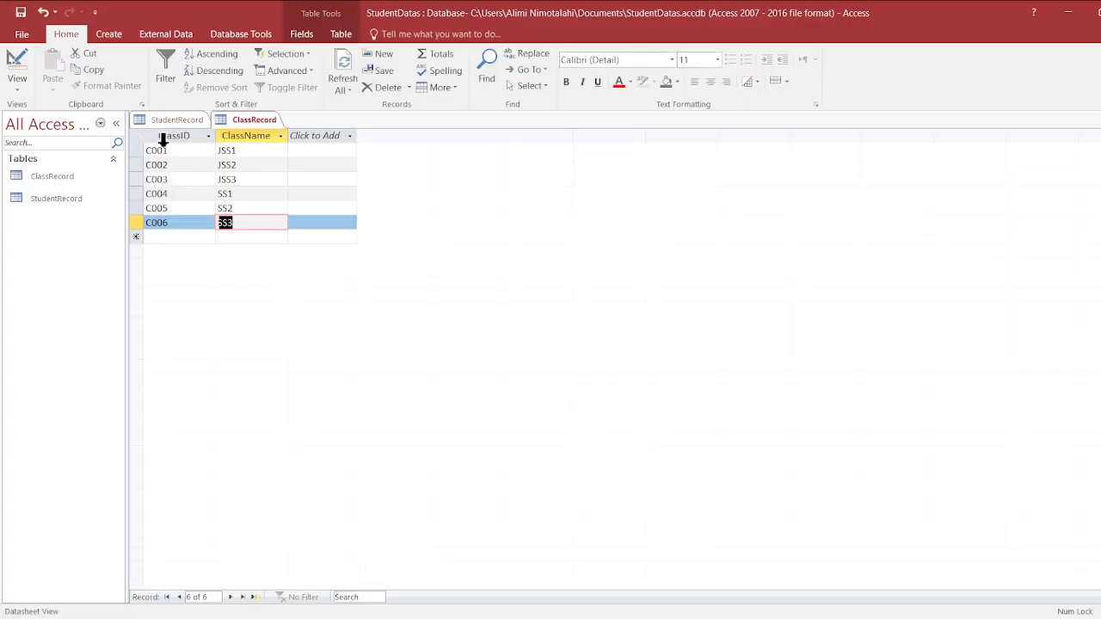
click(159, 118)
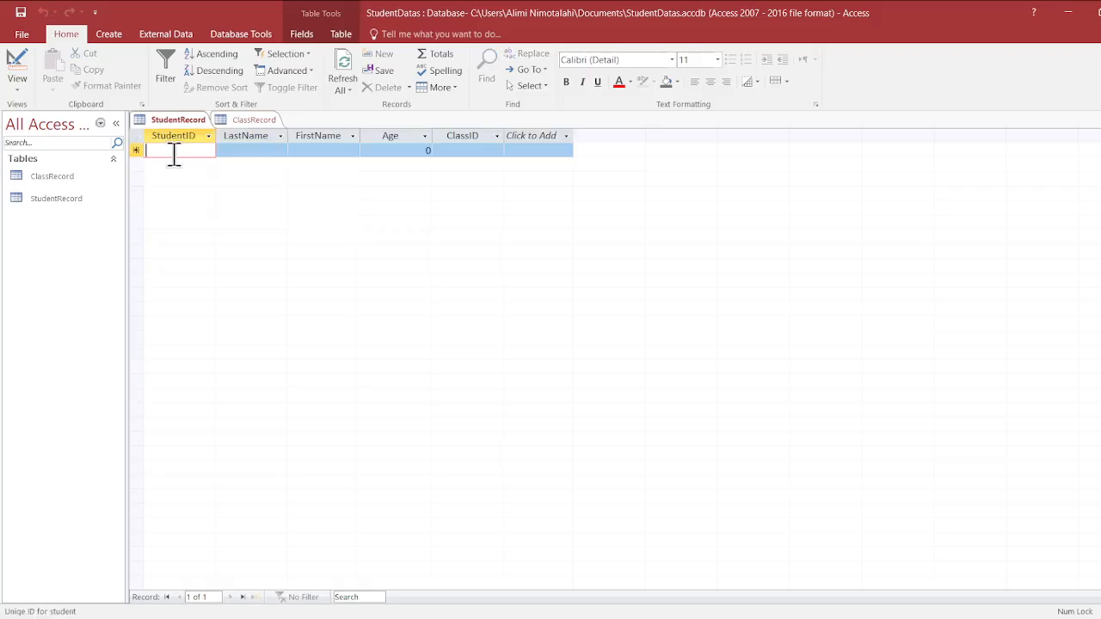
key(Caps_Lock)
text(STD)
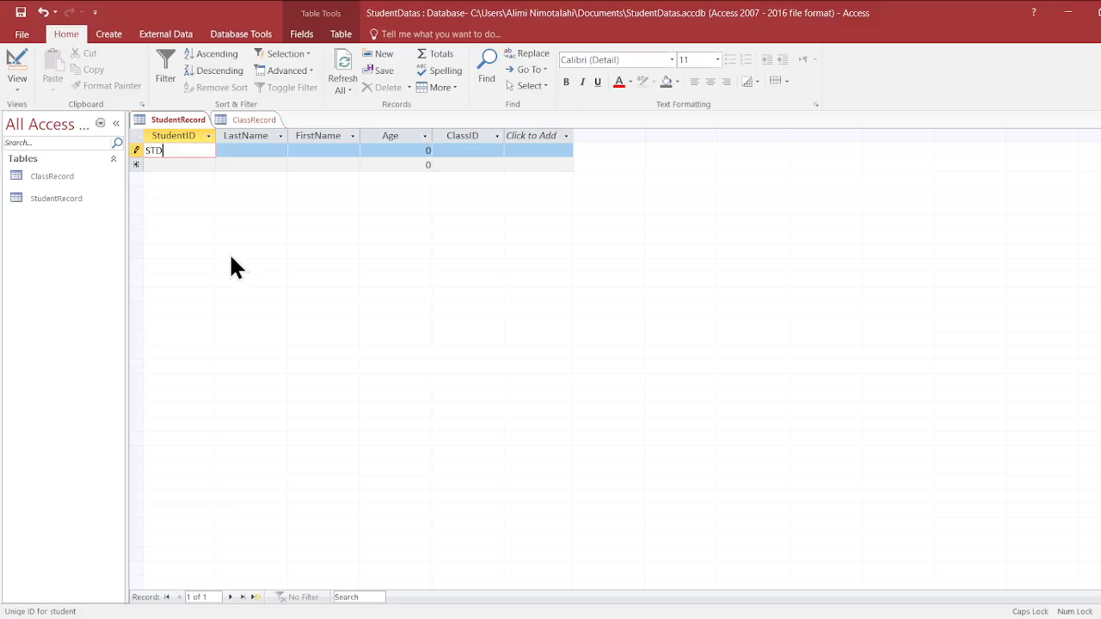
text(001)
key(Tab)
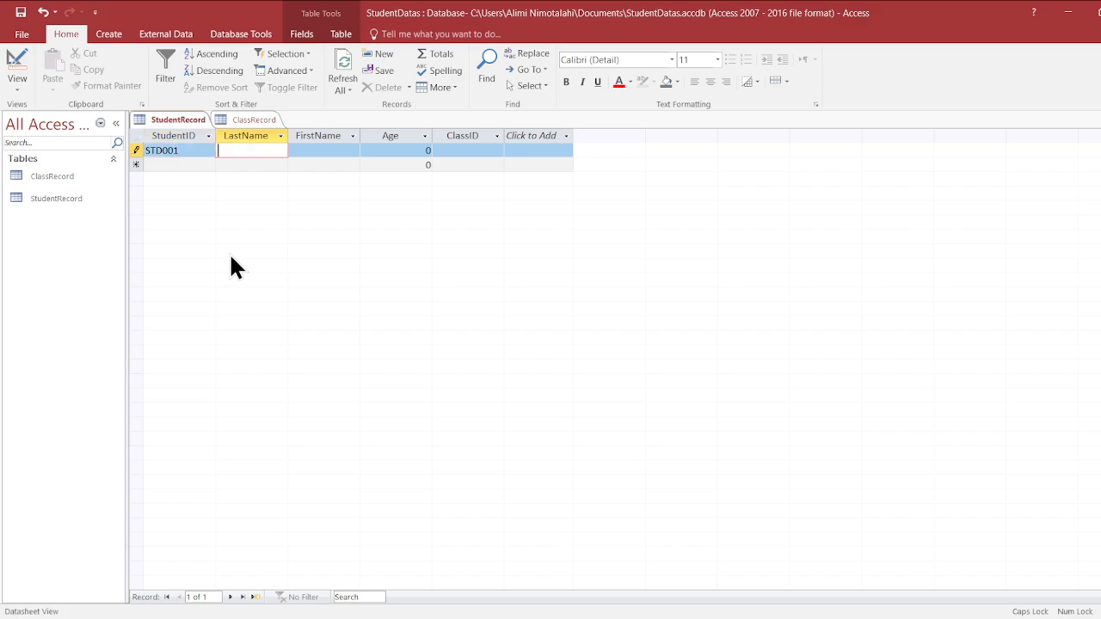
- Fill in the first student's last name and first name, and set the age to 16
key(Caps_Lock)
key(Caps_Lock)
text(A)
key(Caps_Lock)
text(dekunle)
key(Tab)
key(Caps_Lock)
text(S)
key(Caps_Lock)
text(arah)
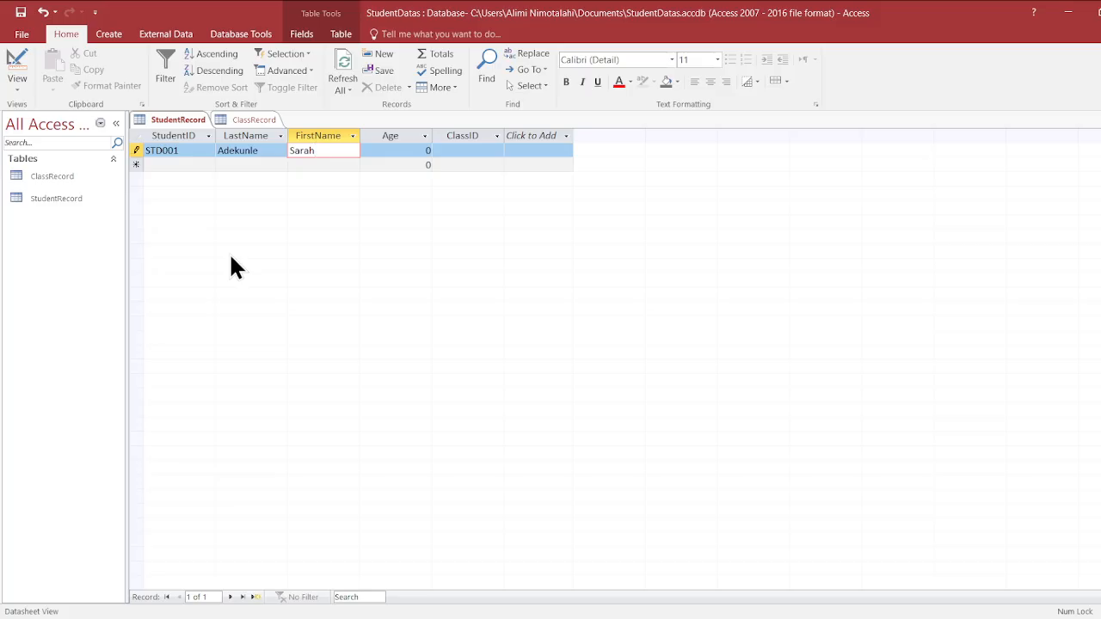
key(Tab)
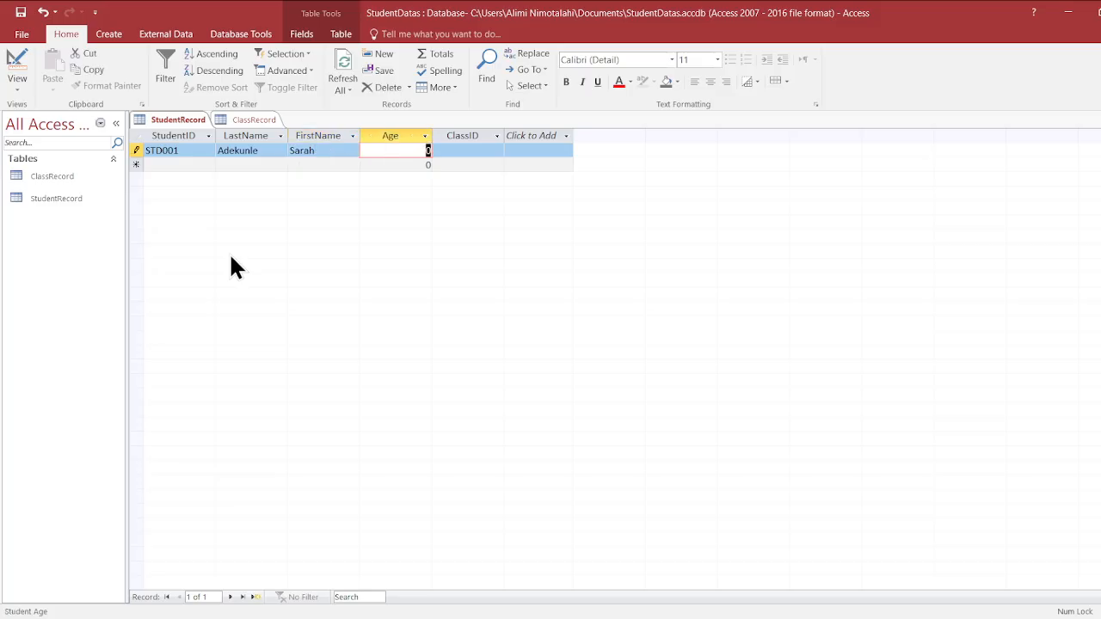
text(16)
click(469, 152)
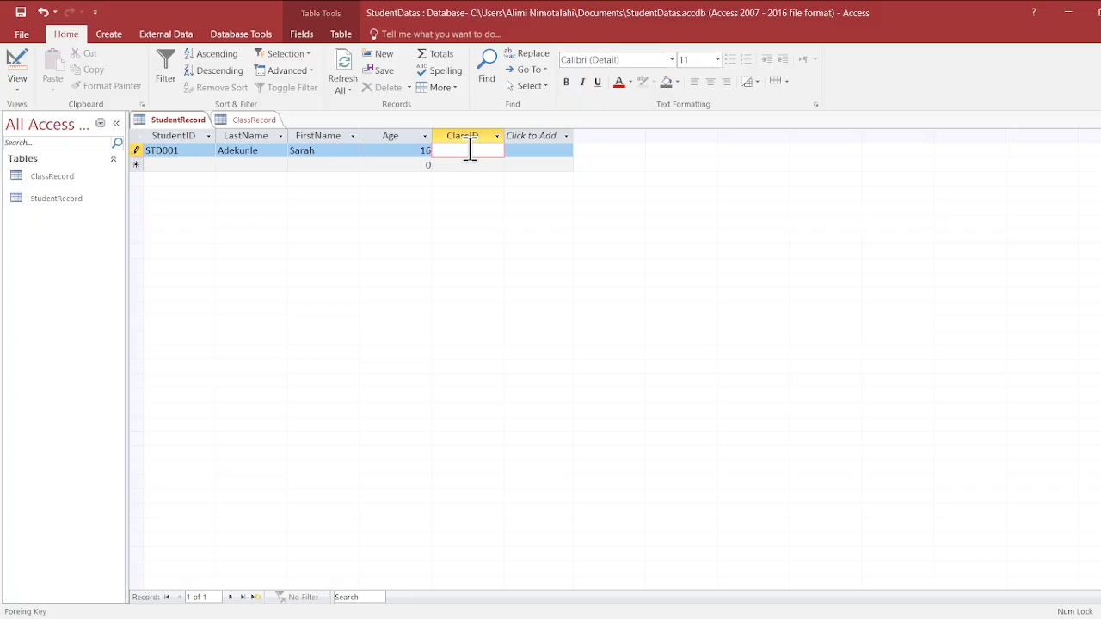
- Set the first student's ClassID to C002 and check the class codes in the ClassRecord table
key(Caps_Lock)
text(C002)
click(241, 123)
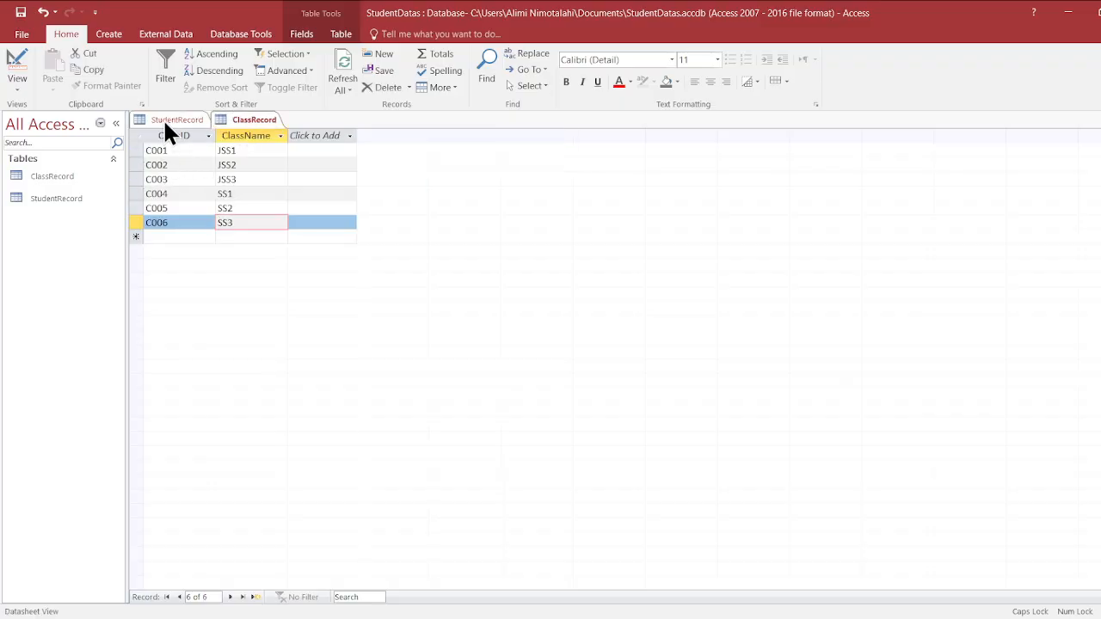
click(169, 123)
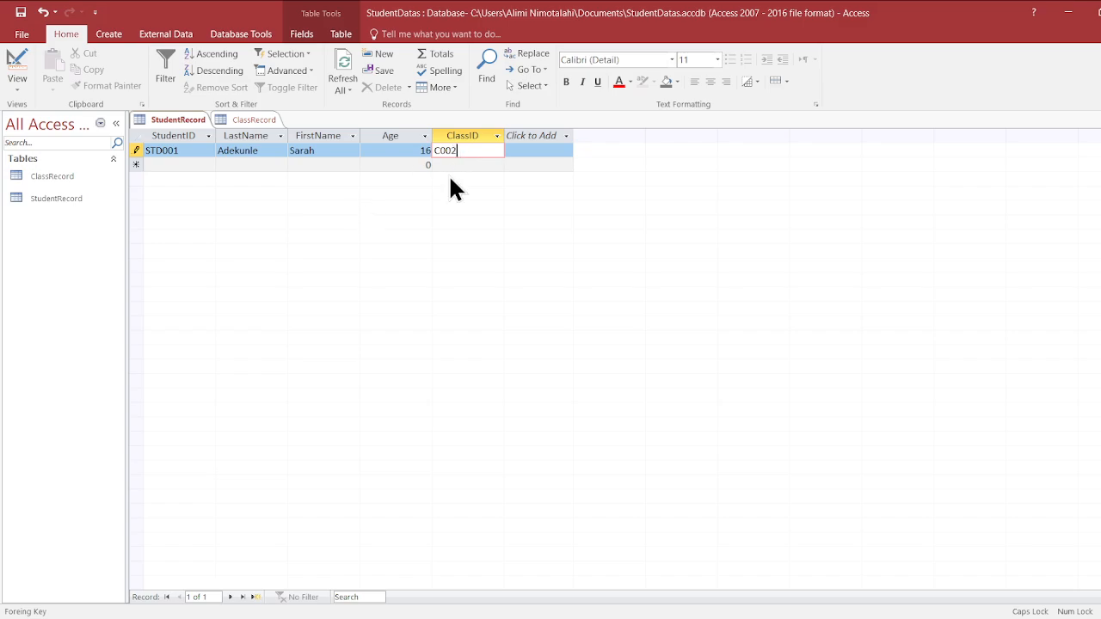
- Start the second student record with the student ID, last name and first name
click(188, 165)
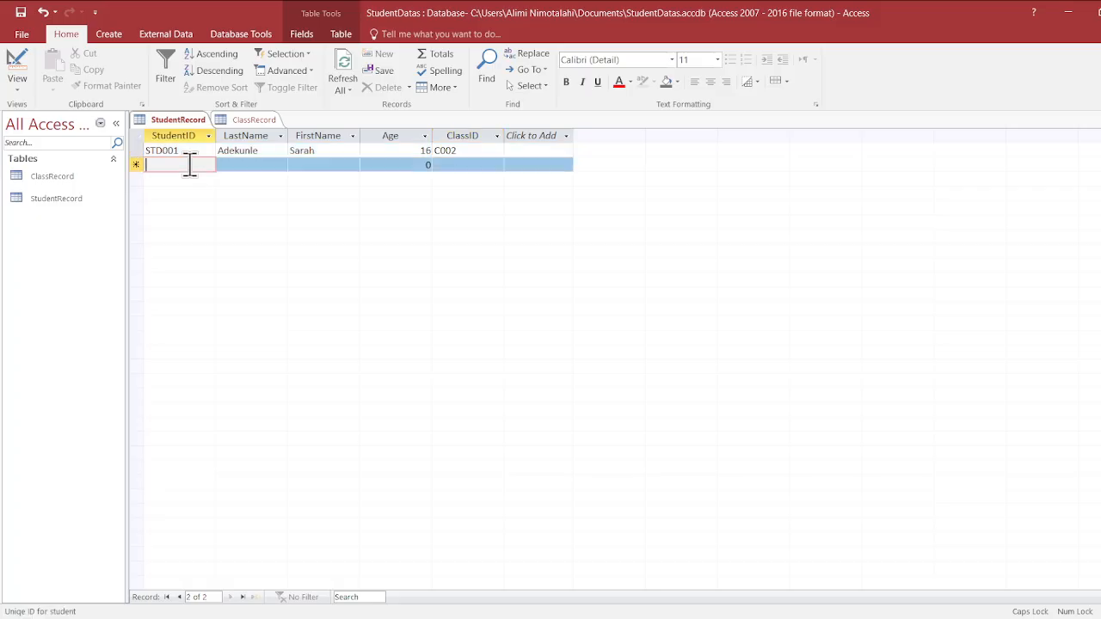
text(STD002)
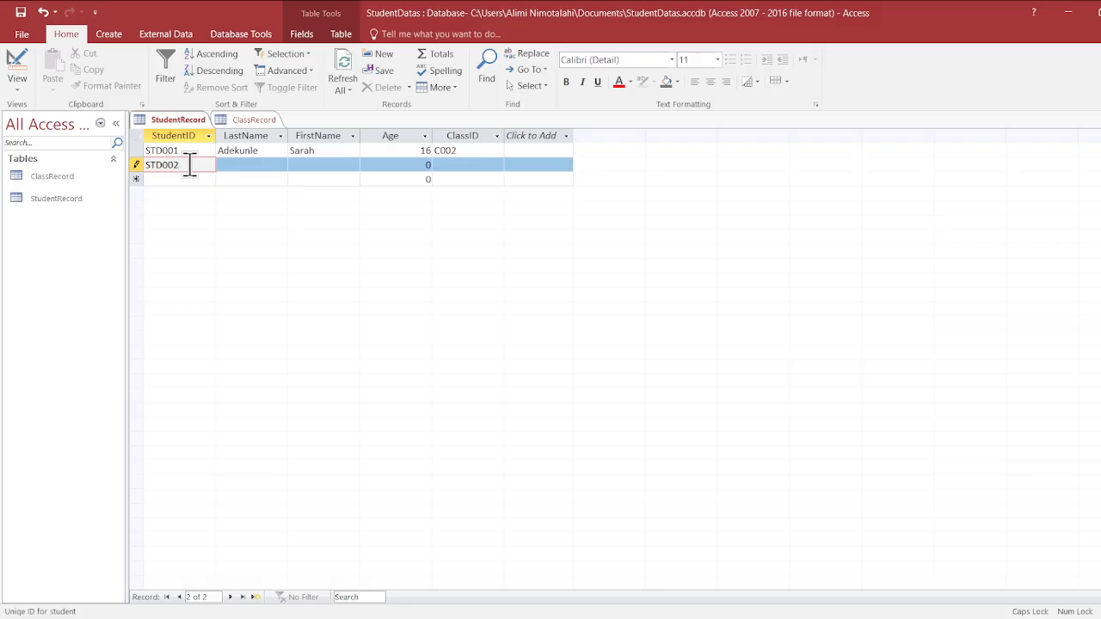
key(Tab)
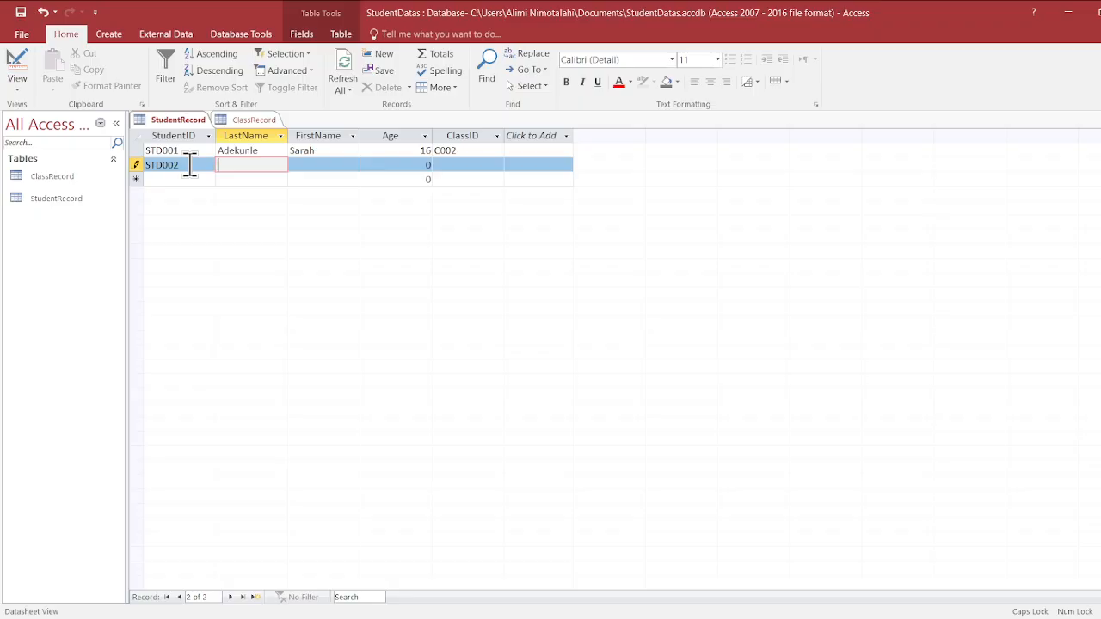
text(Aj)
text(ayi)
key(Tab)
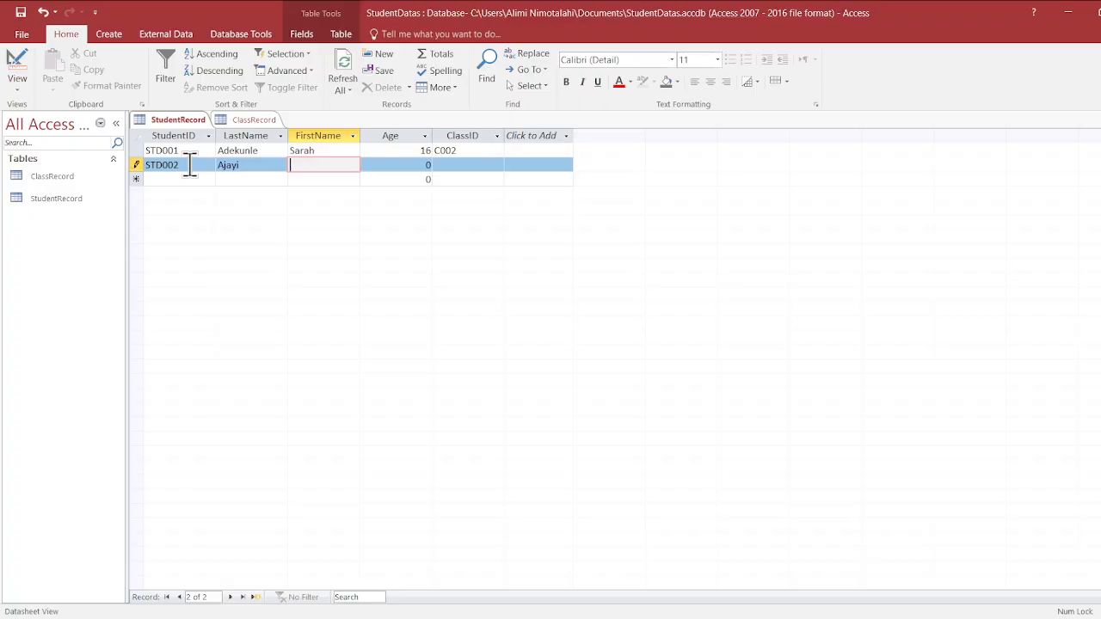
key(Caps_Lock)
text(D)
key(Caps_Lock)
text(eborah)
- Set the second student's age to 18 and ClassID to C004
click(421, 165)
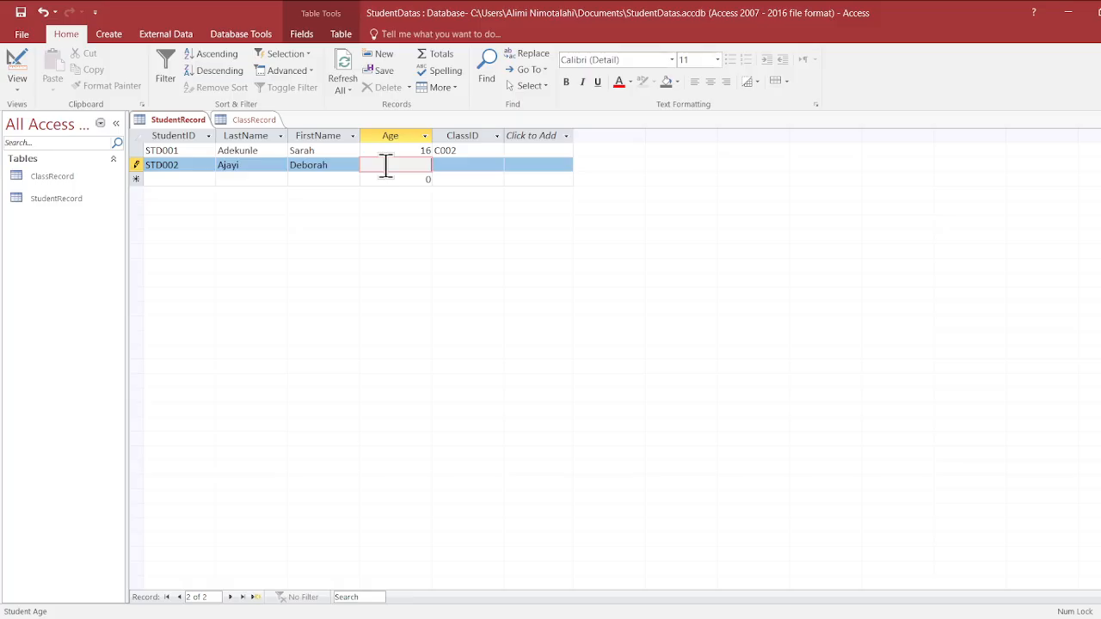
text(6)
key(BackSpace)
text(8)
click(471, 165)
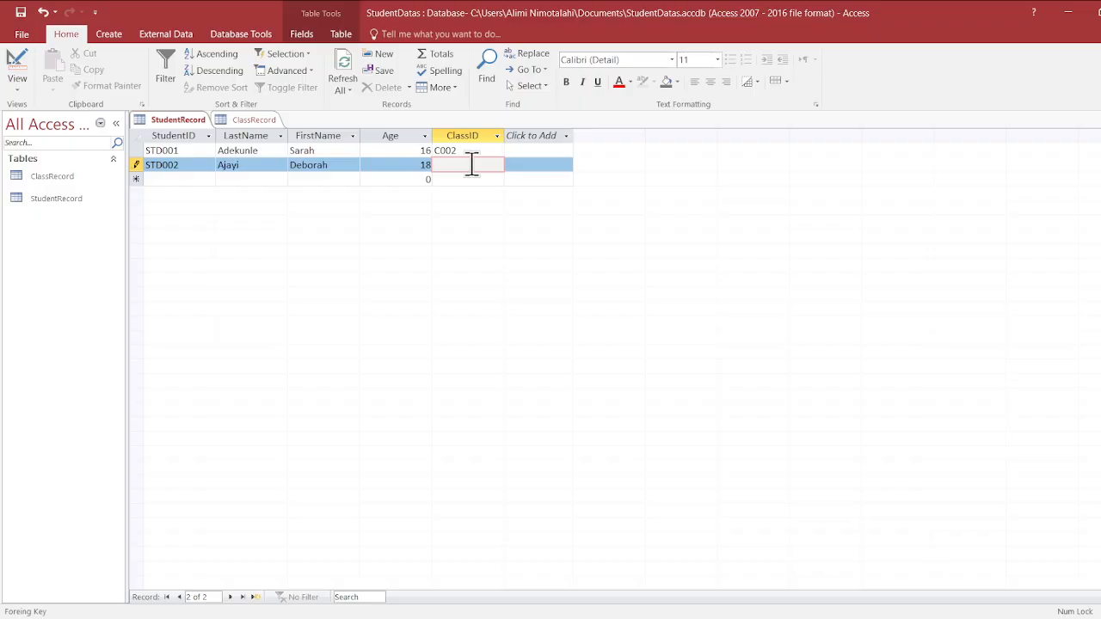
key(Caps_Lock)
text(C004)
- Commit the second student record and switch the StudentRecord table to Design view
click(483, 211)
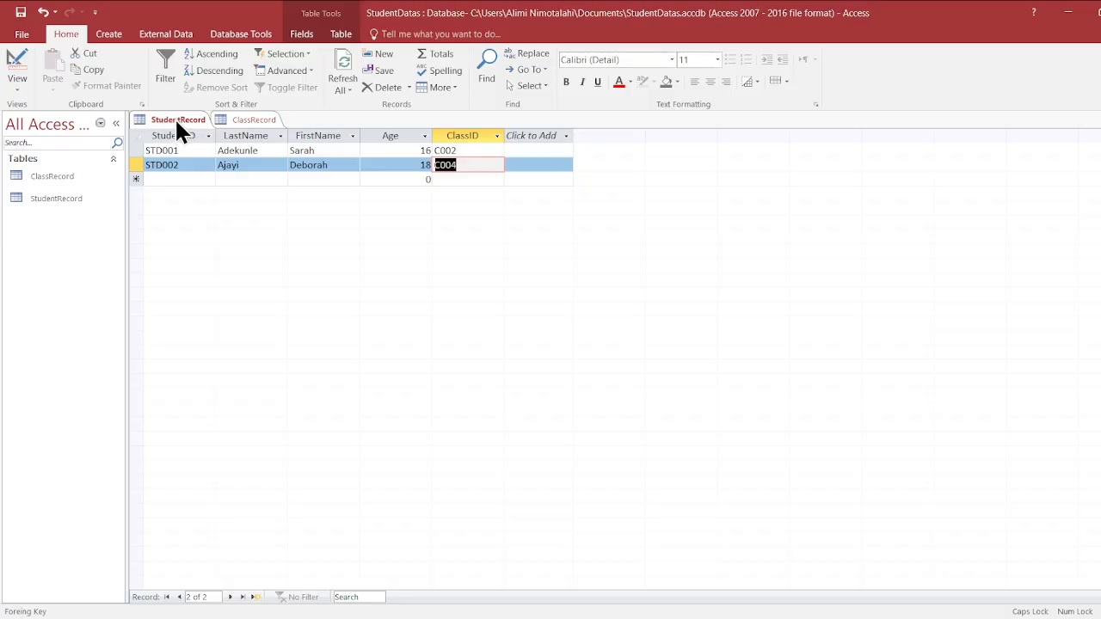
click(228, 189)
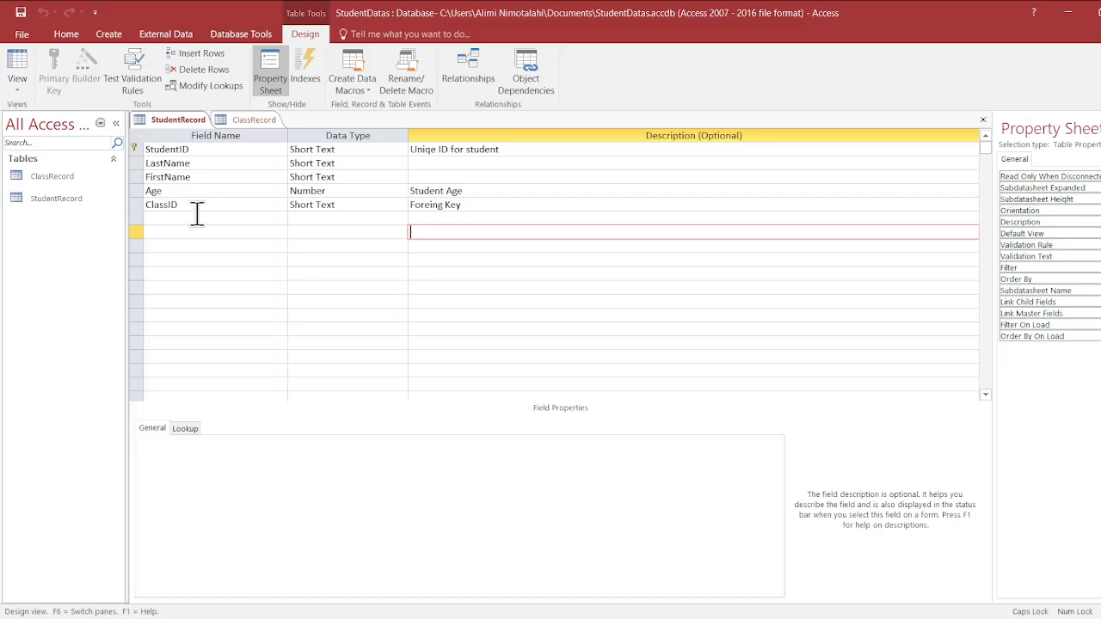
click(128, 182)
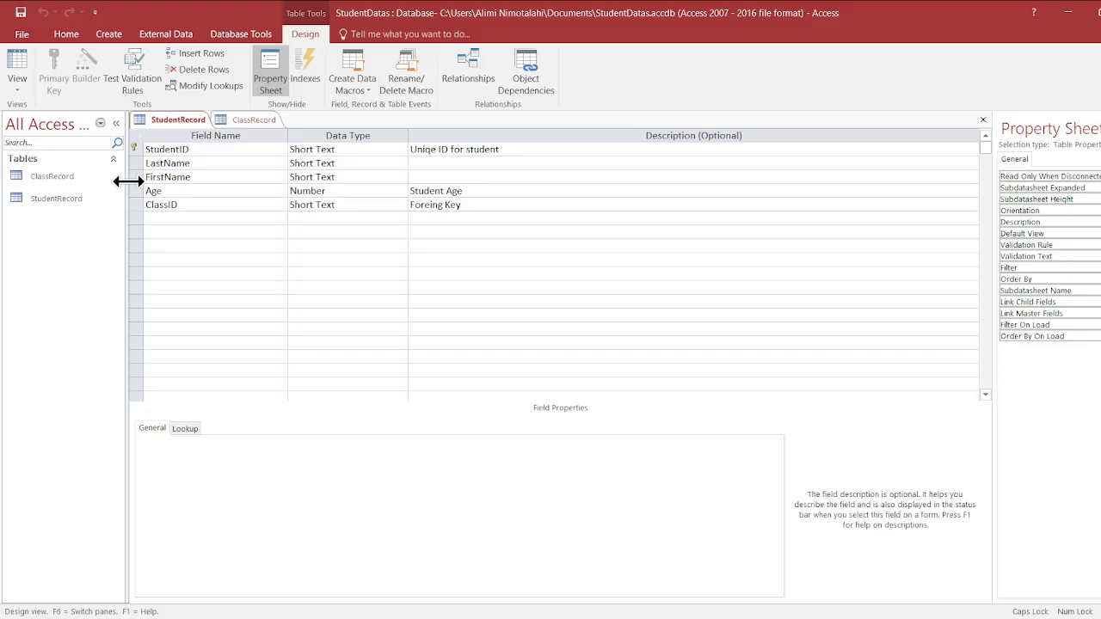
click(137, 176)
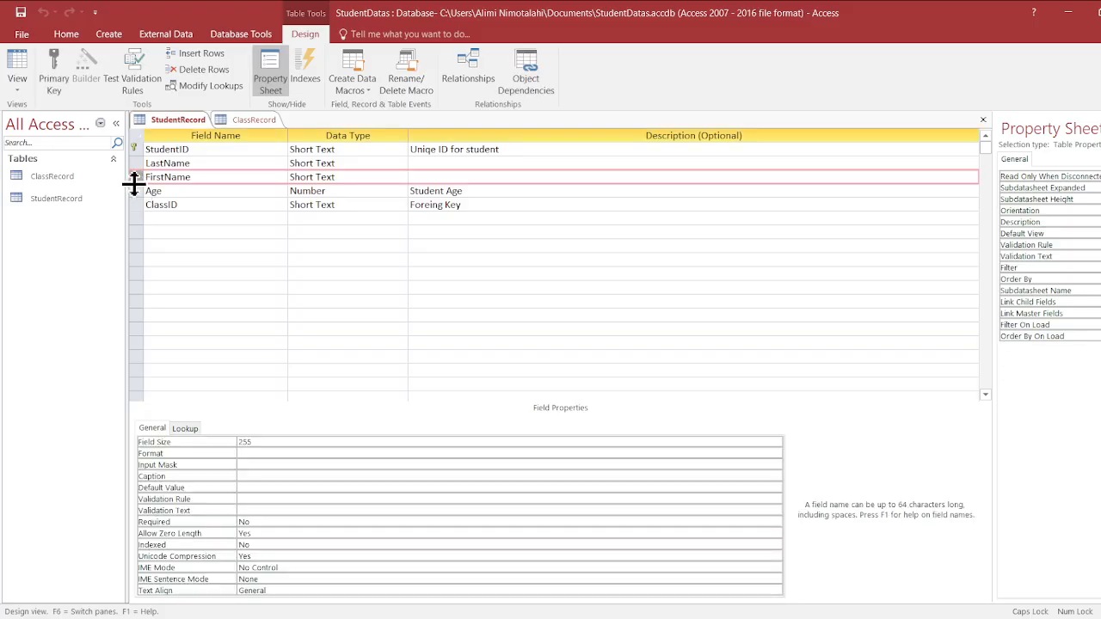
click(135, 191)
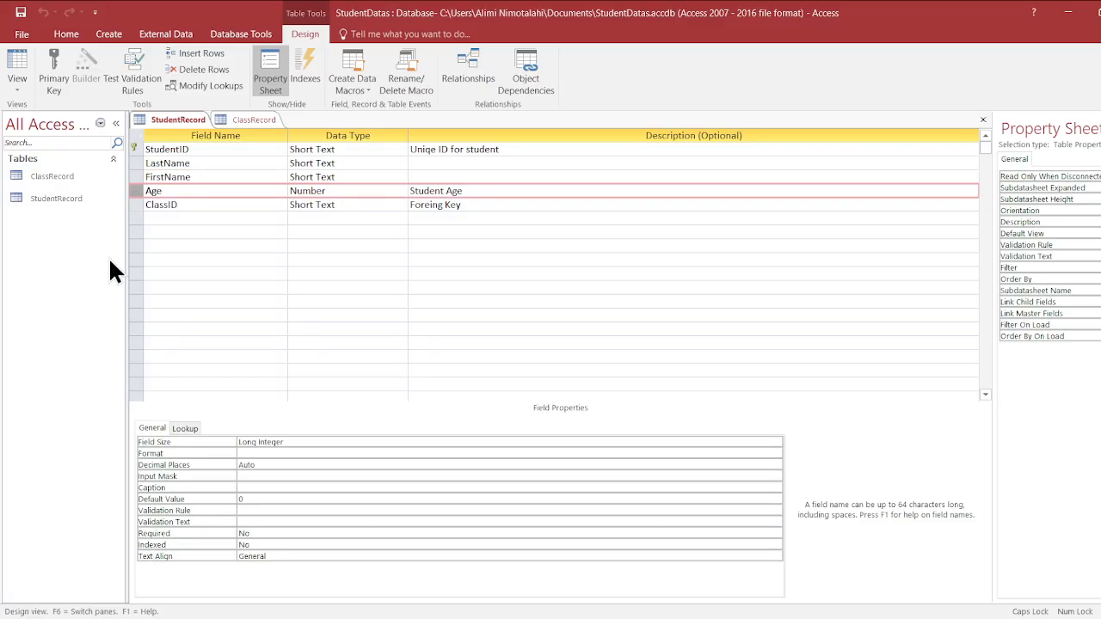
key(Insert)
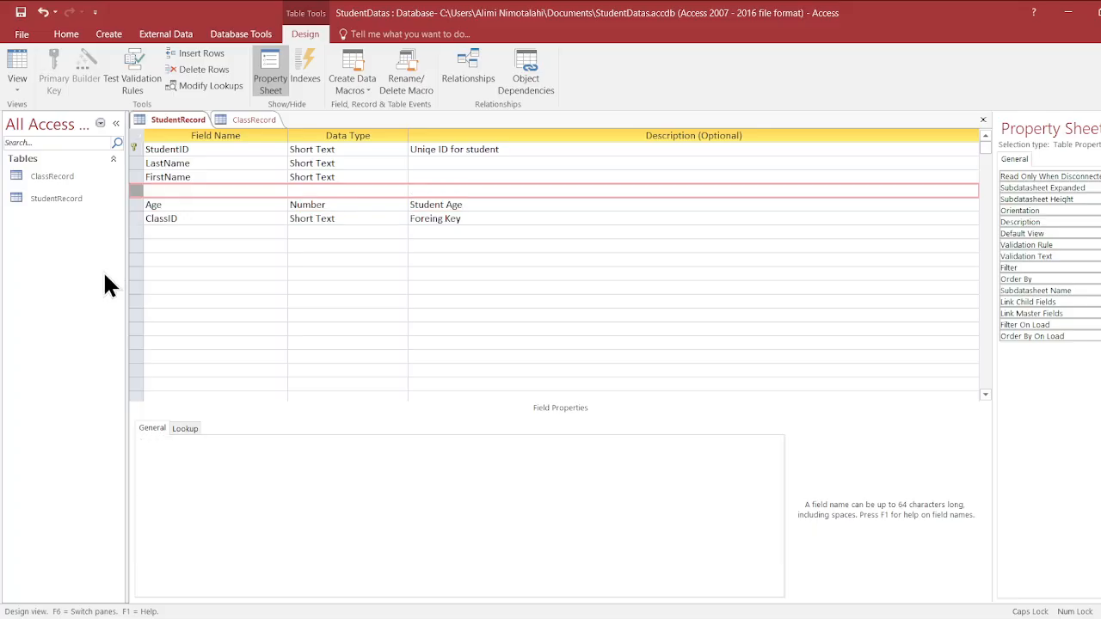
click(160, 189)
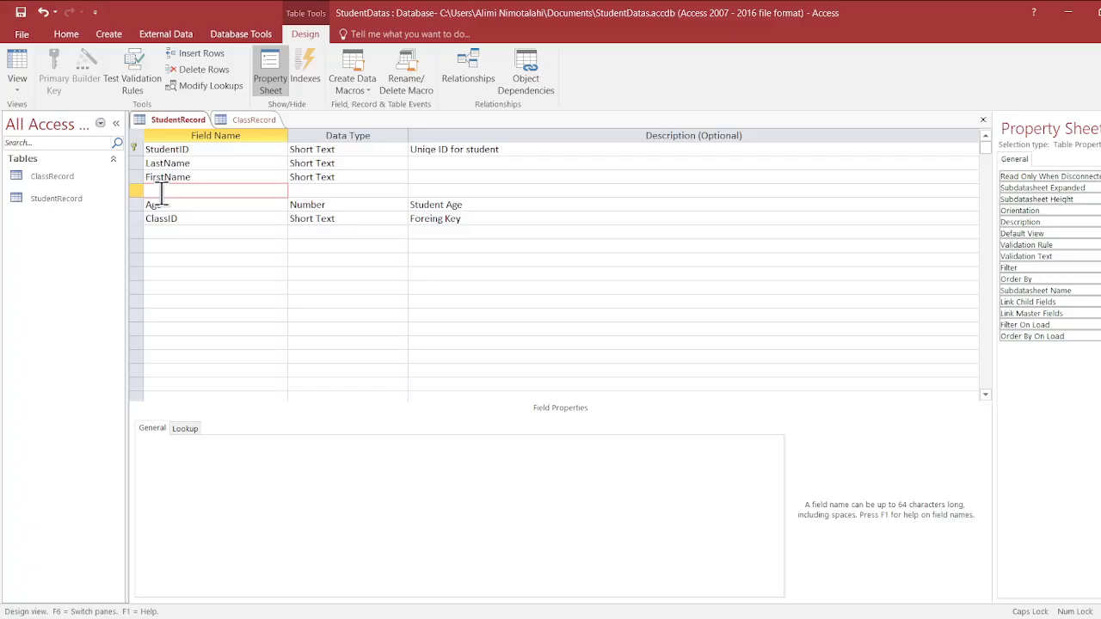
click(136, 191)
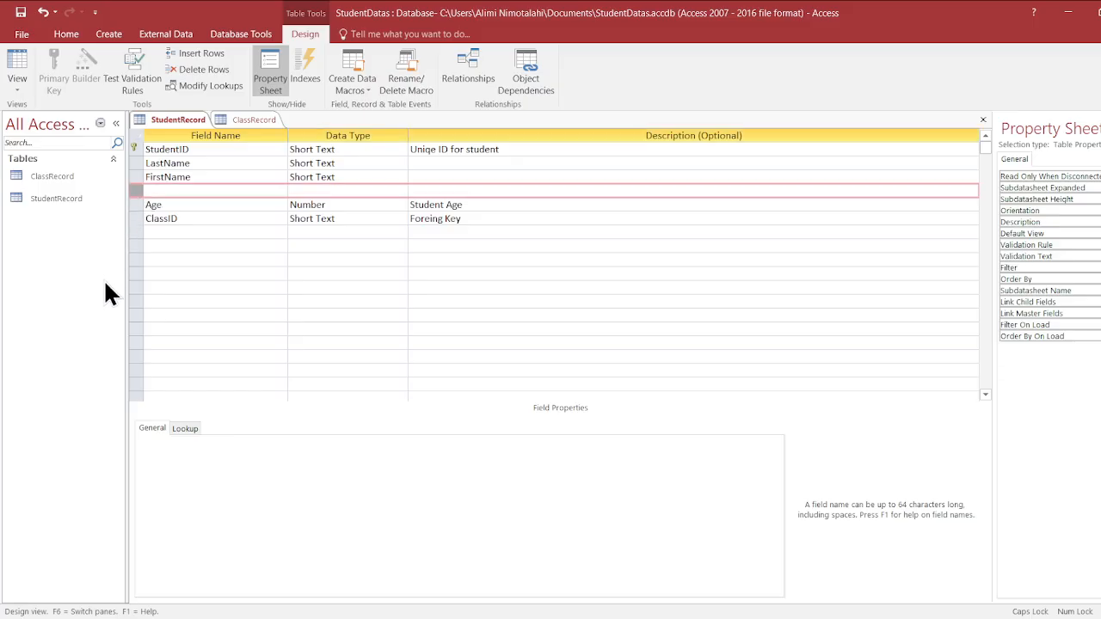
key(Delete)
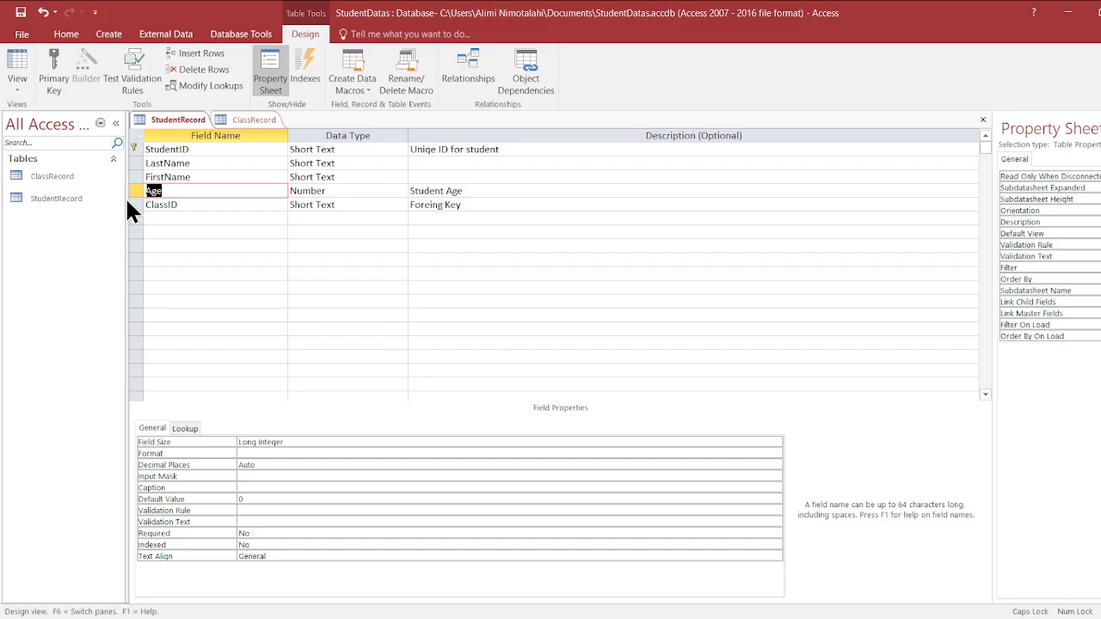
- Insert a Gender field with the Short Text data type between Age and ClassID in StudentRecord
click(134, 205)
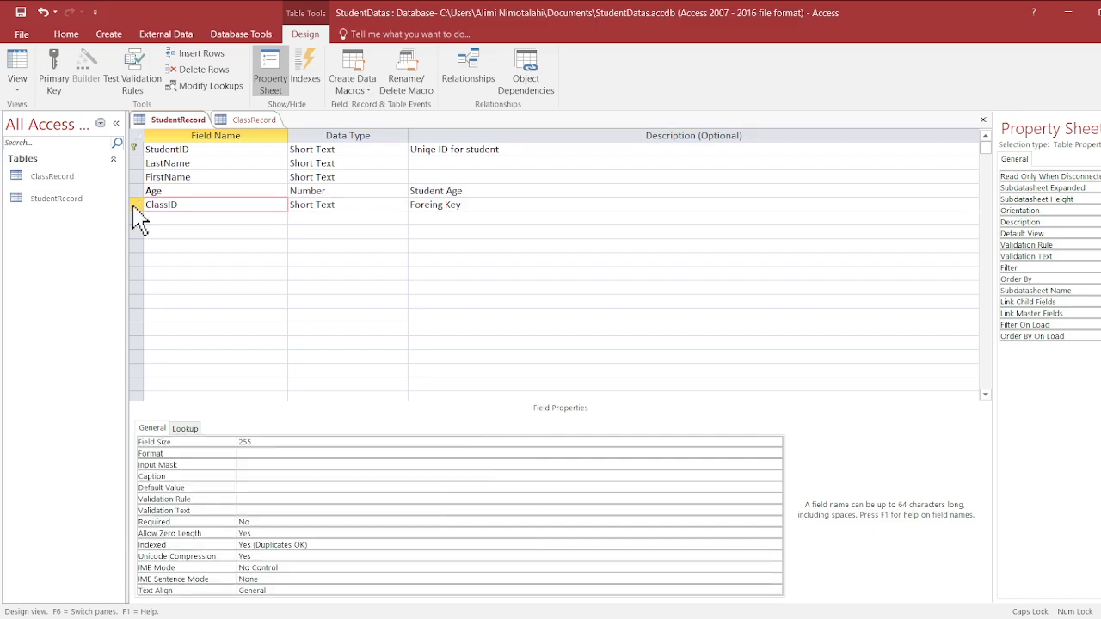
click(134, 205)
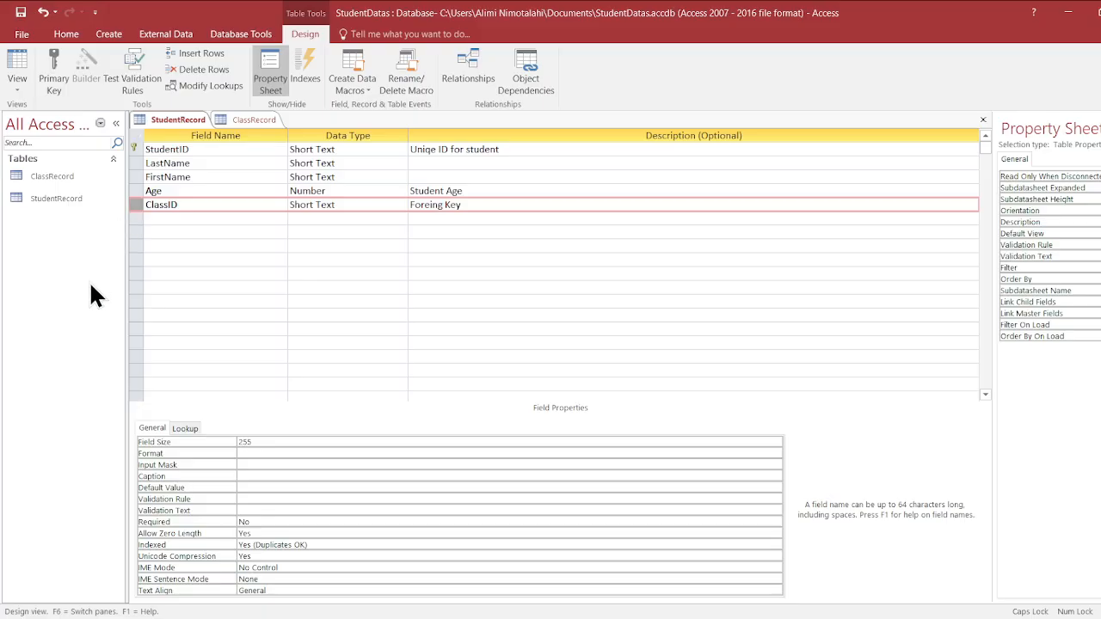
key(Insert)
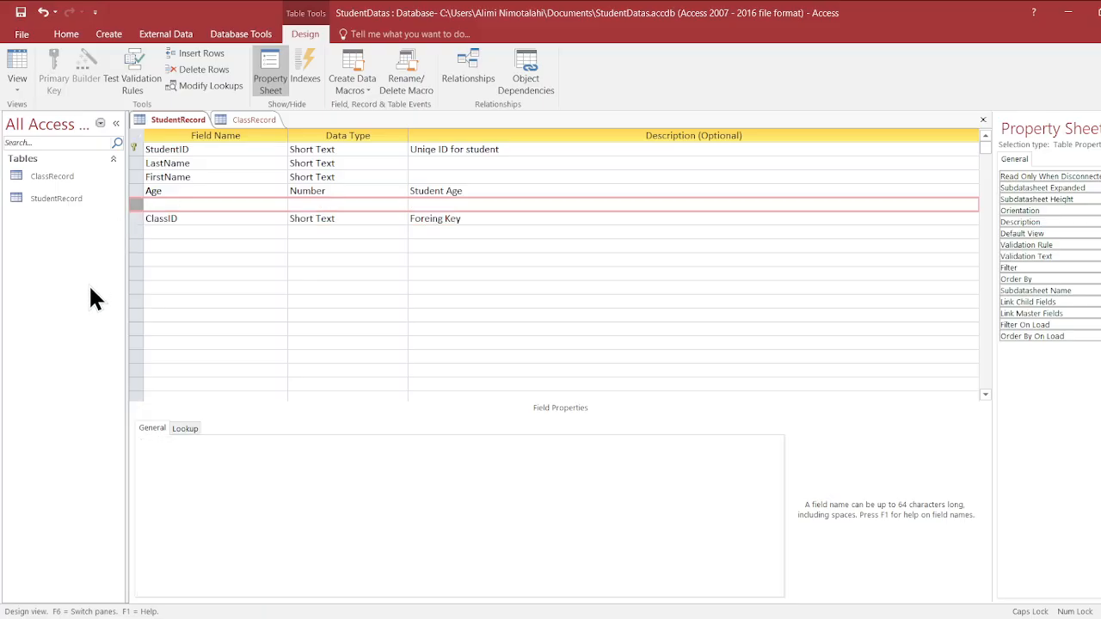
click(160, 205)
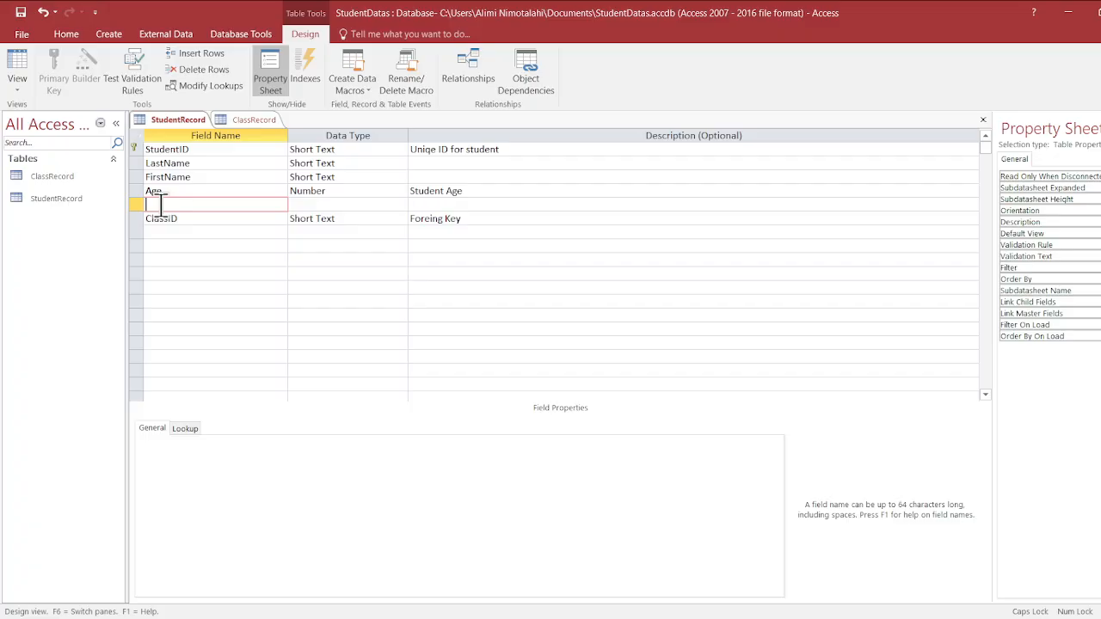
text(G)
key(Caps_Lock)
text(ender)
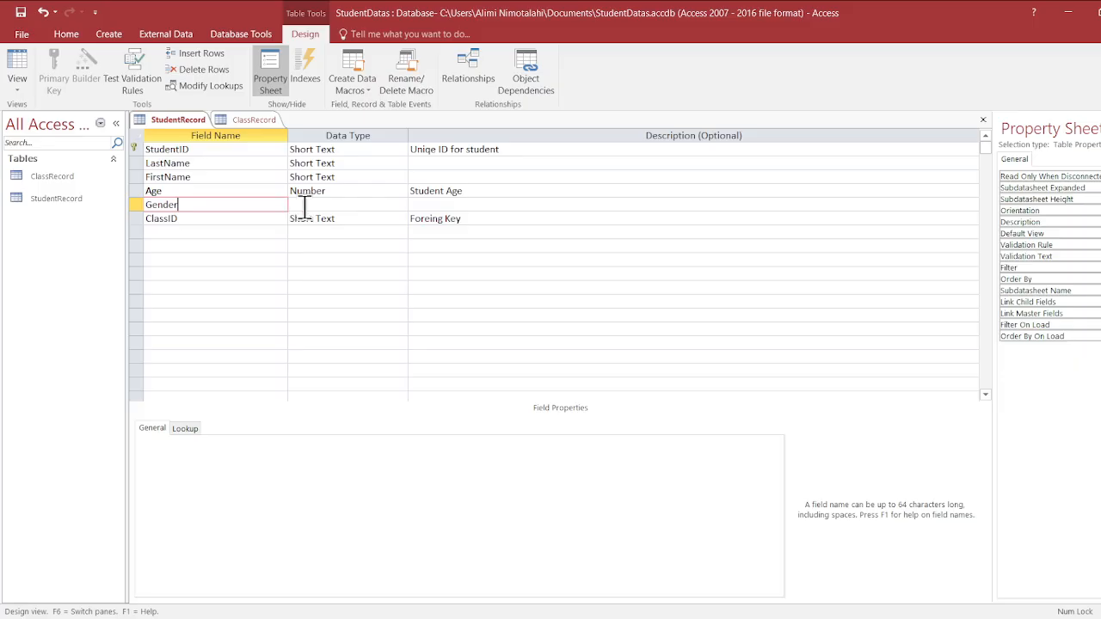
click(301, 205)
- Give the Gender field the description "Male= M and Female= F"
click(454, 204)
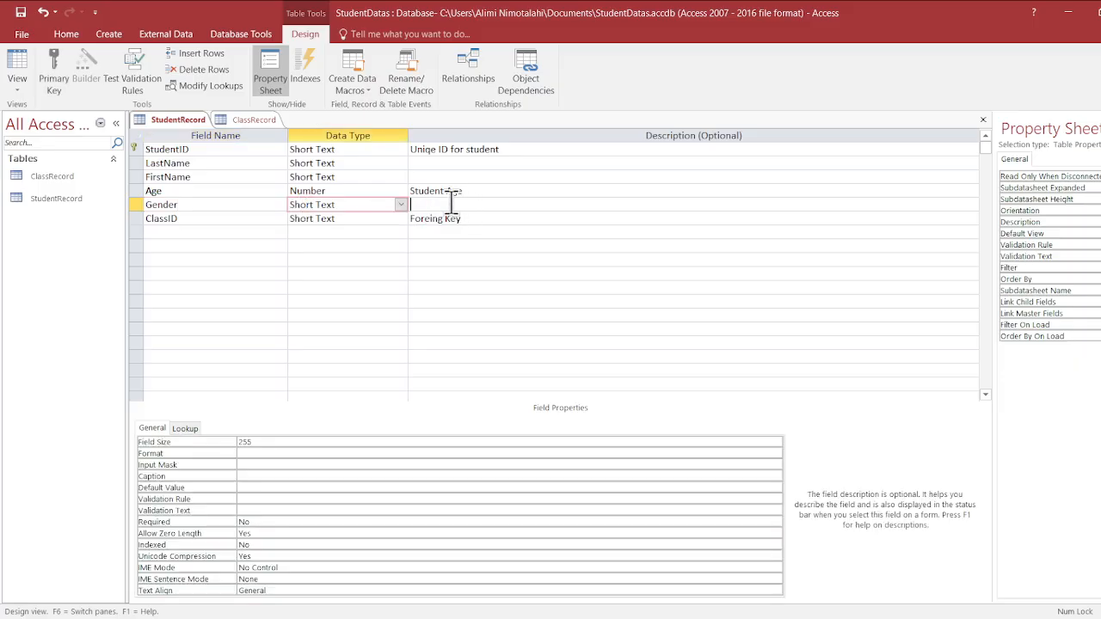
text(M)
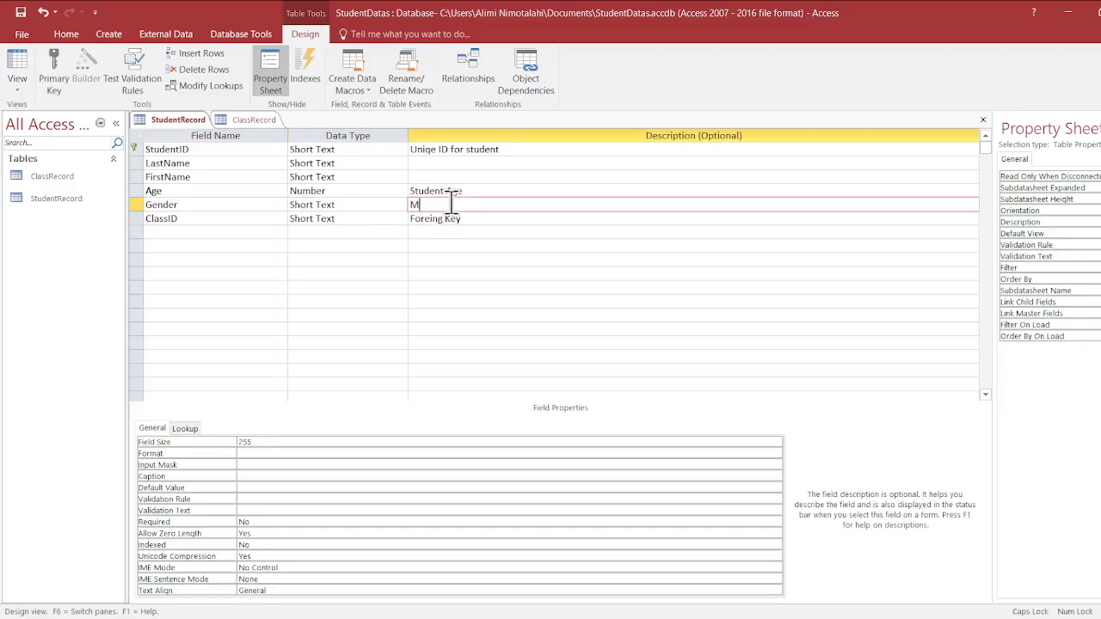
text(ale )
text( Mand Female= F)
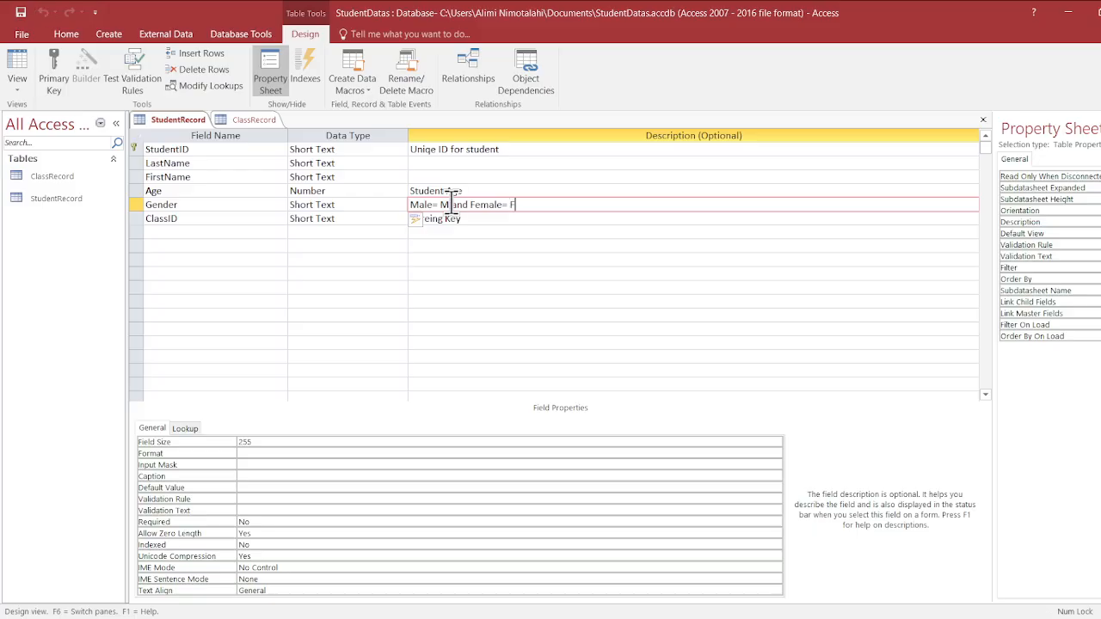
- Return StudentRecord to Datasheet view and set Gender to F for the first two students
click(170, 120)
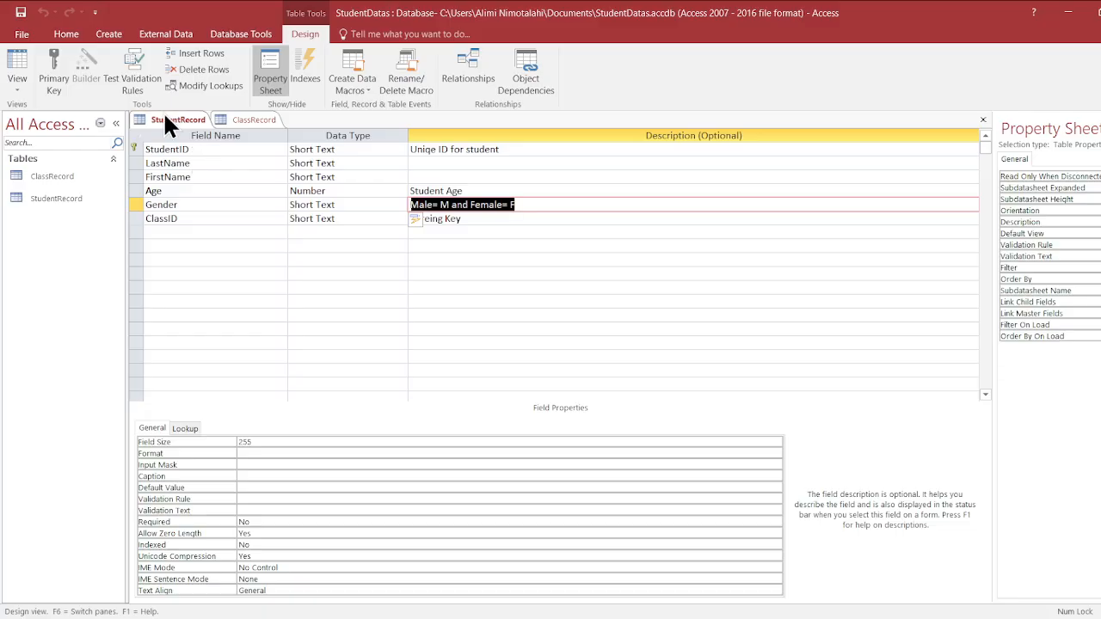
click(261, 256)
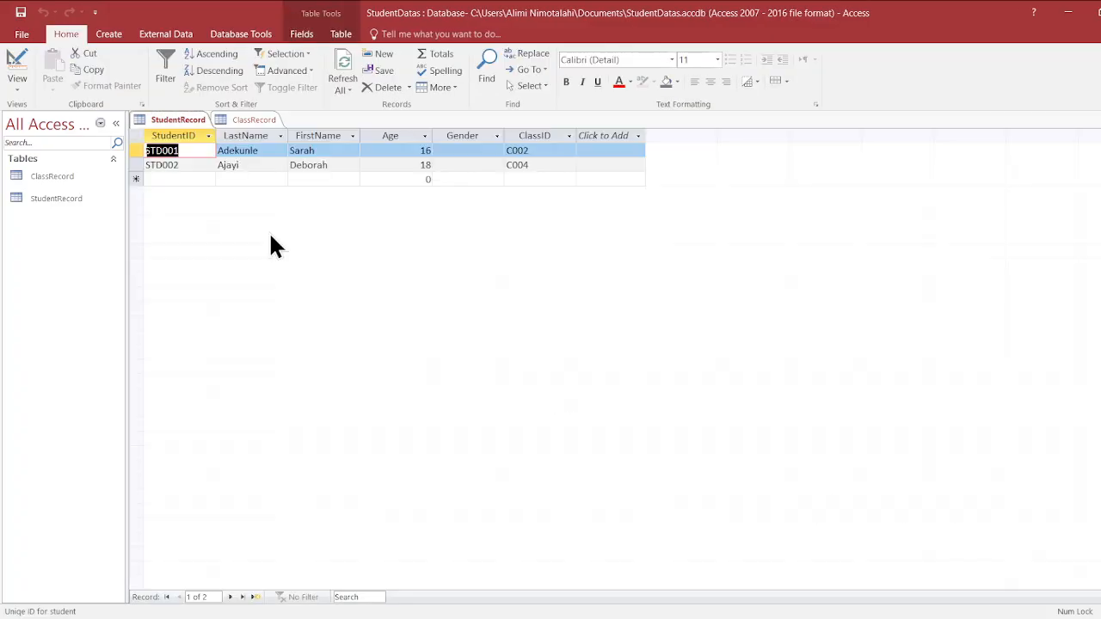
click(475, 150)
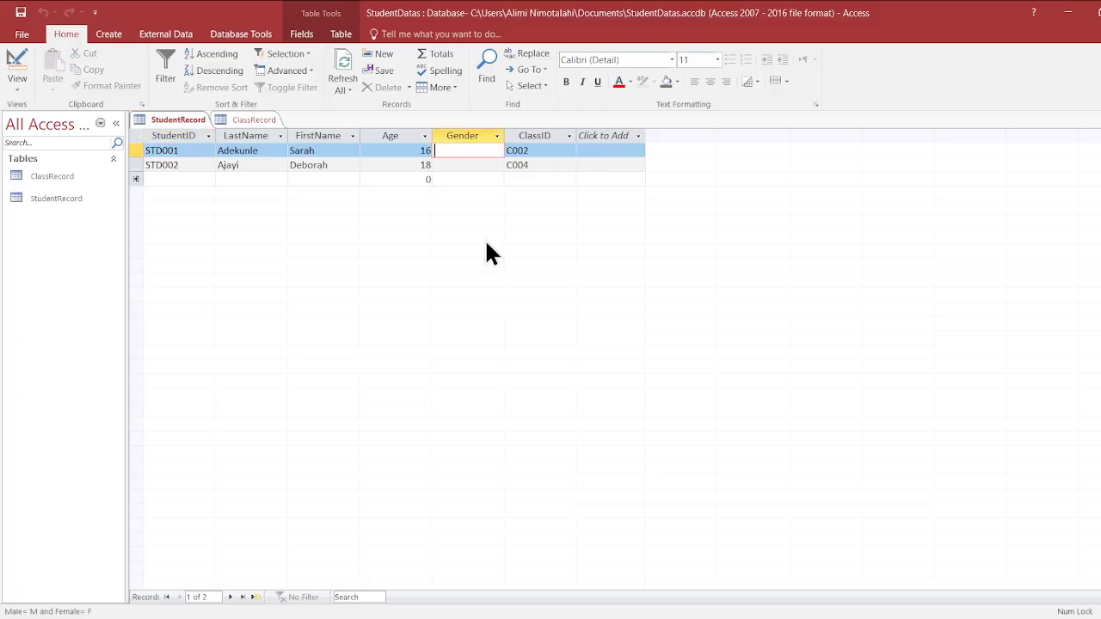
key(Caps_Lock)
text(F)
key(Down)
text(F)
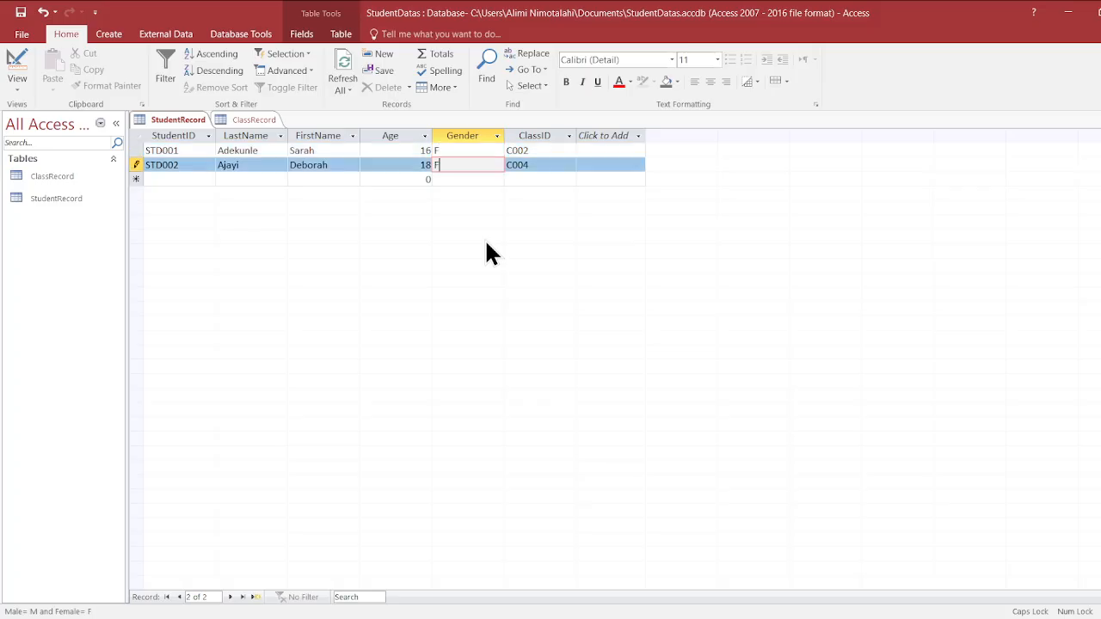
- Start the third student record with the student ID, last name and first name
click(179, 179)
text(S)
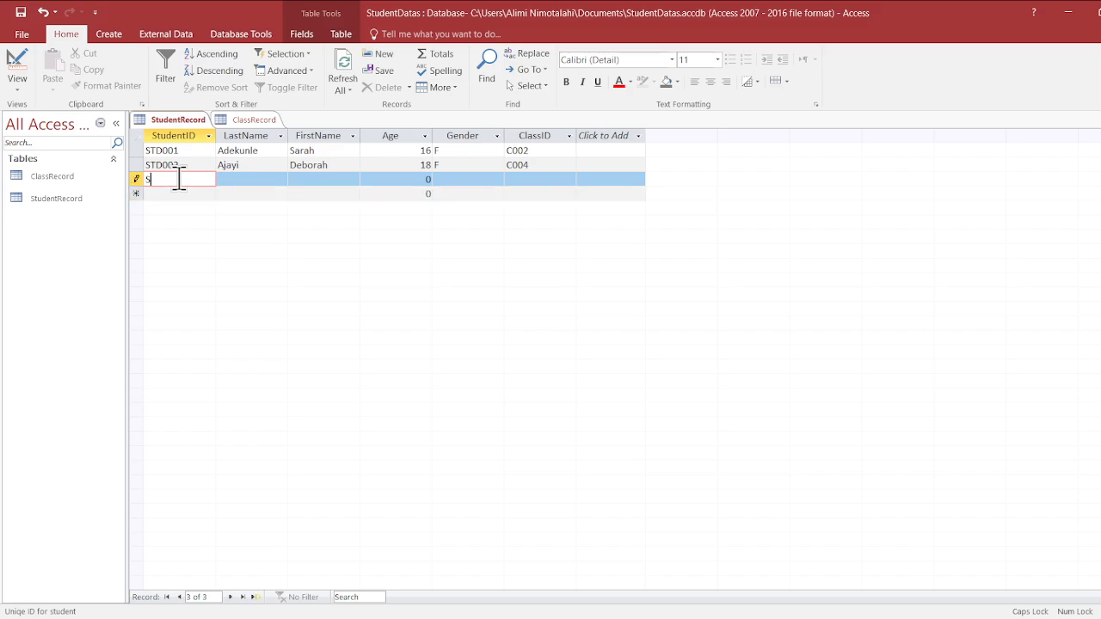
text(TD003)
click(255, 178)
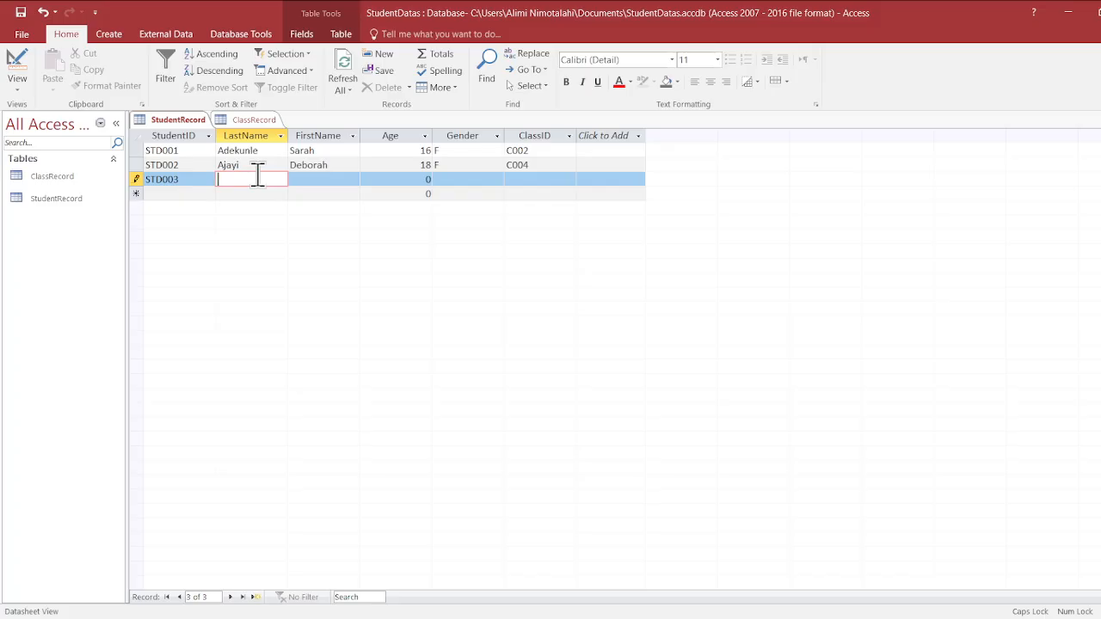
text(O)
key(Caps_Lock)
text(koro)
key(Tab)
key(Caps_Lock)
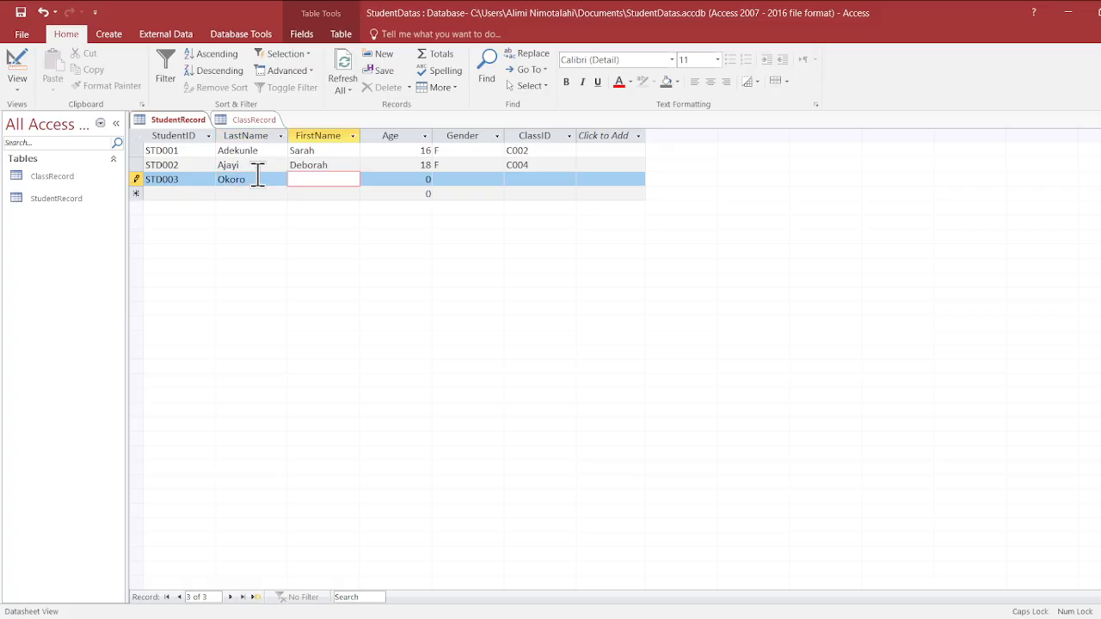
text(J)
key(Caps_Lock)
text(ames)
- Set the third student's age to 20 and gender to M
key(Tab)
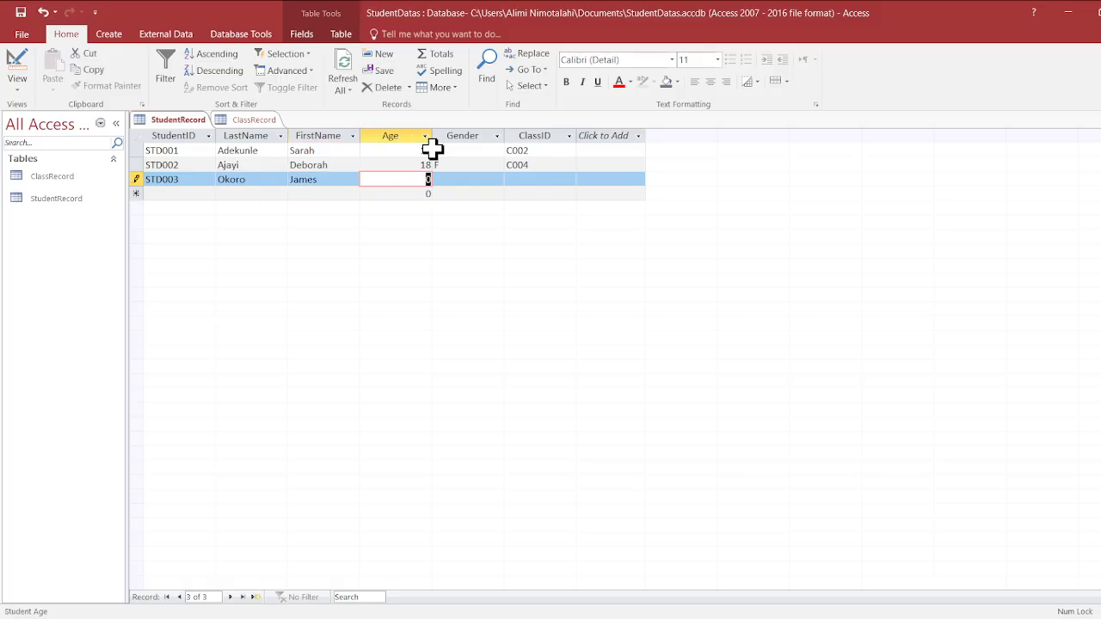
text(20)
key(Tab)
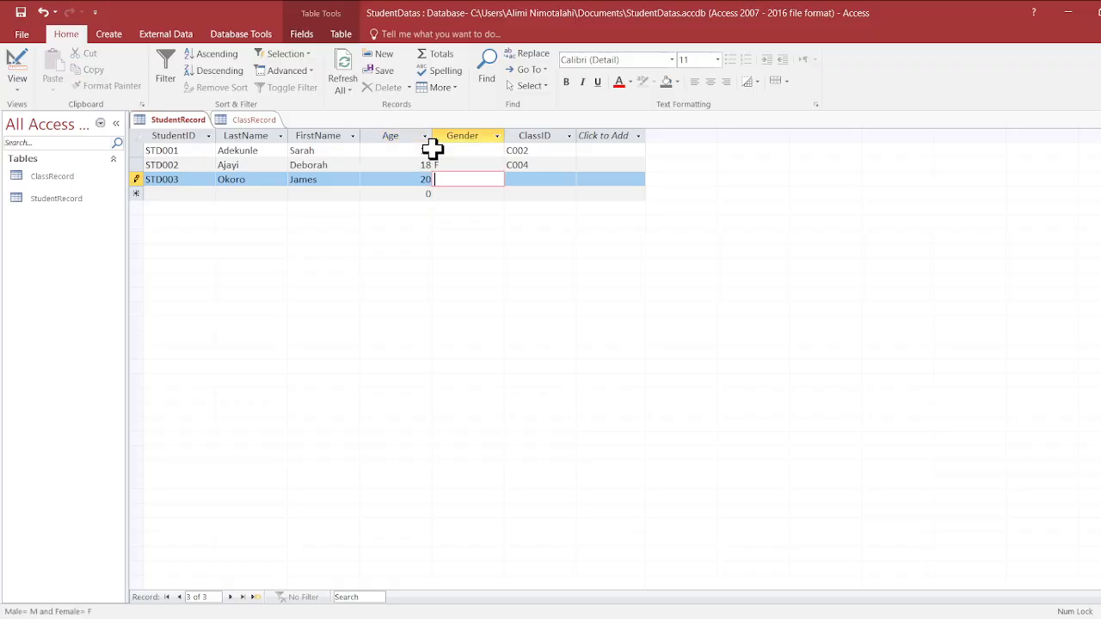
text(M)
key(Tab)
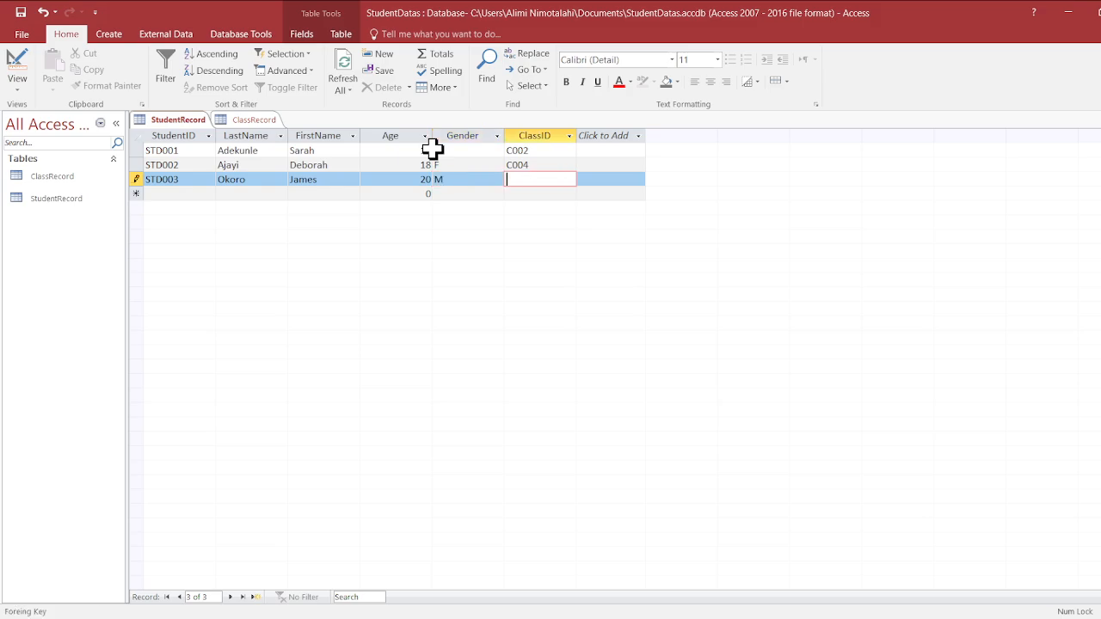
- Set the third student's ClassID to C006 to complete the record
key(Caps_Lock)
text(C006)
key(Tab)
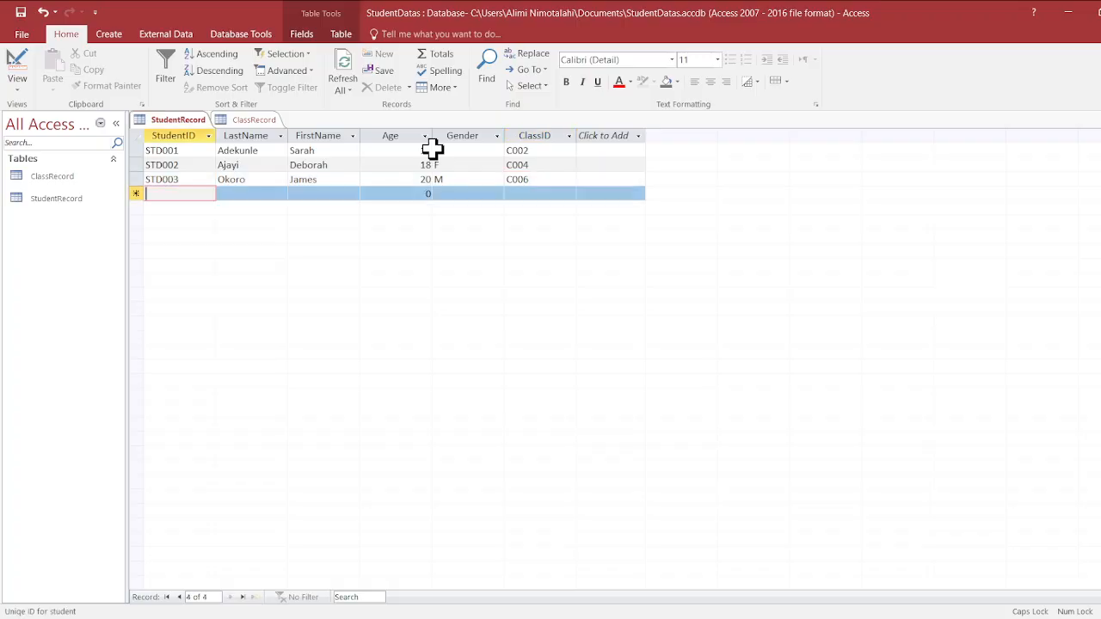
- Start the fourth student record with the next sequential student ID, the last name and the first name
text(STD004)
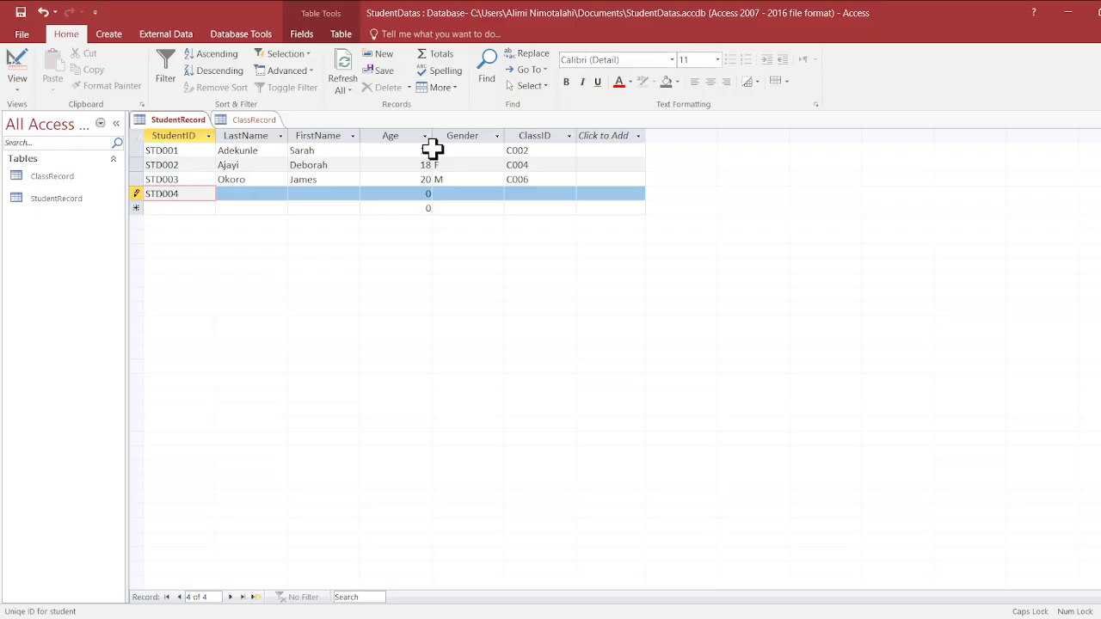
key(Tab)
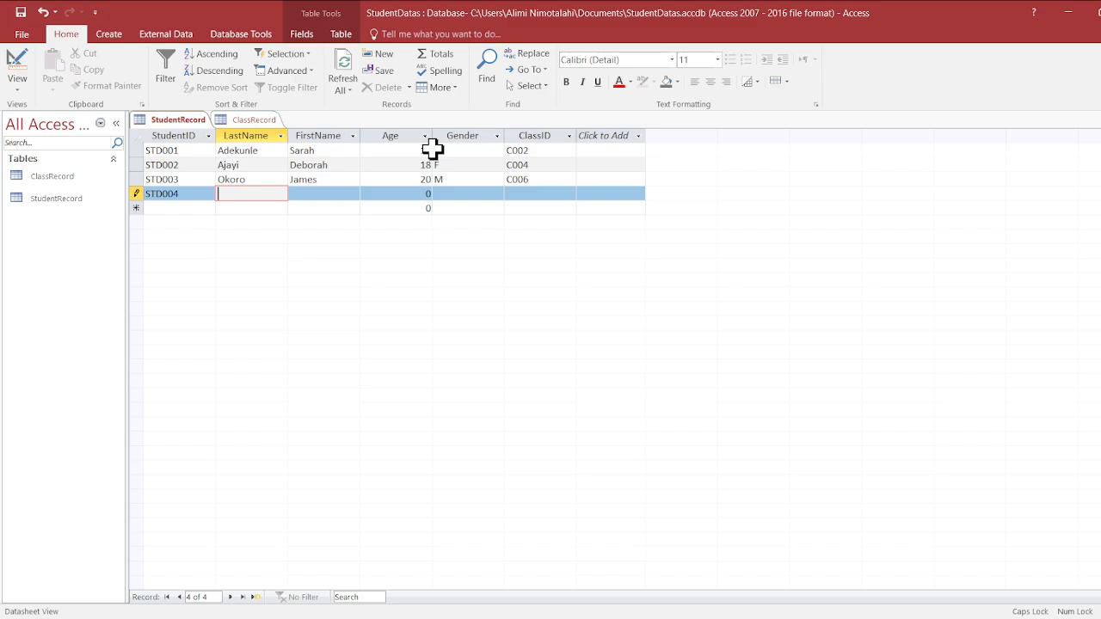
text(A)
key(Caps_Lock)
text(lofe)
key(Tab)
key(Caps_Lock)
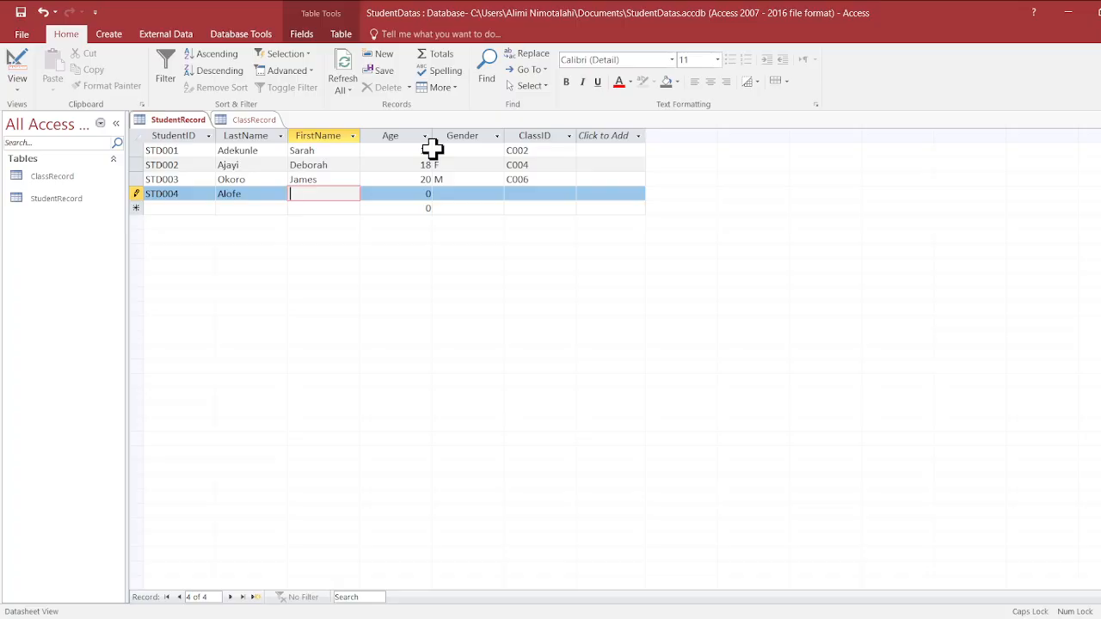
text(K)
key(Caps_Lock)
text(ehinde)
key(Tab)
- Complete the fourth student's record with age 17, gender F and ClassID C005
text(1)
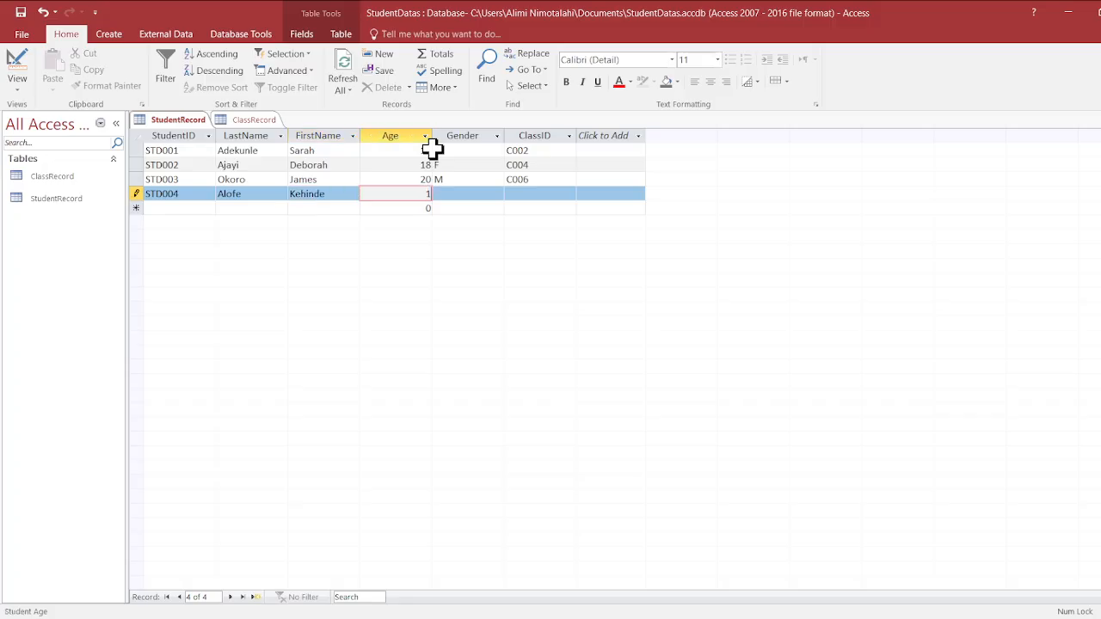
text(7)
key(Tab)
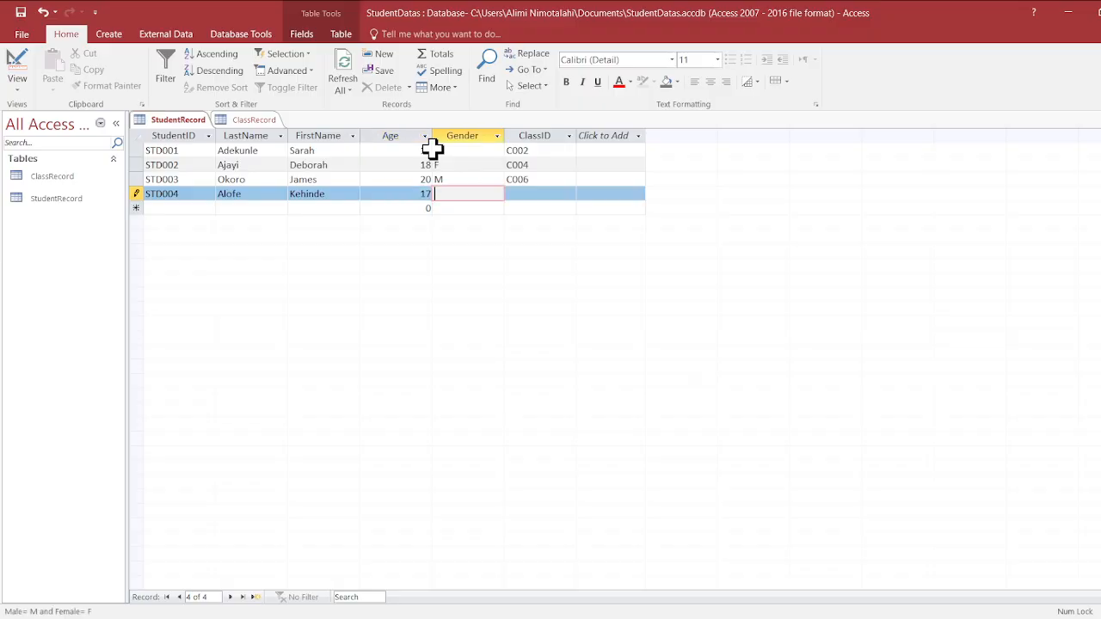
key(Caps_Lock)
text(F)
key(Tab)
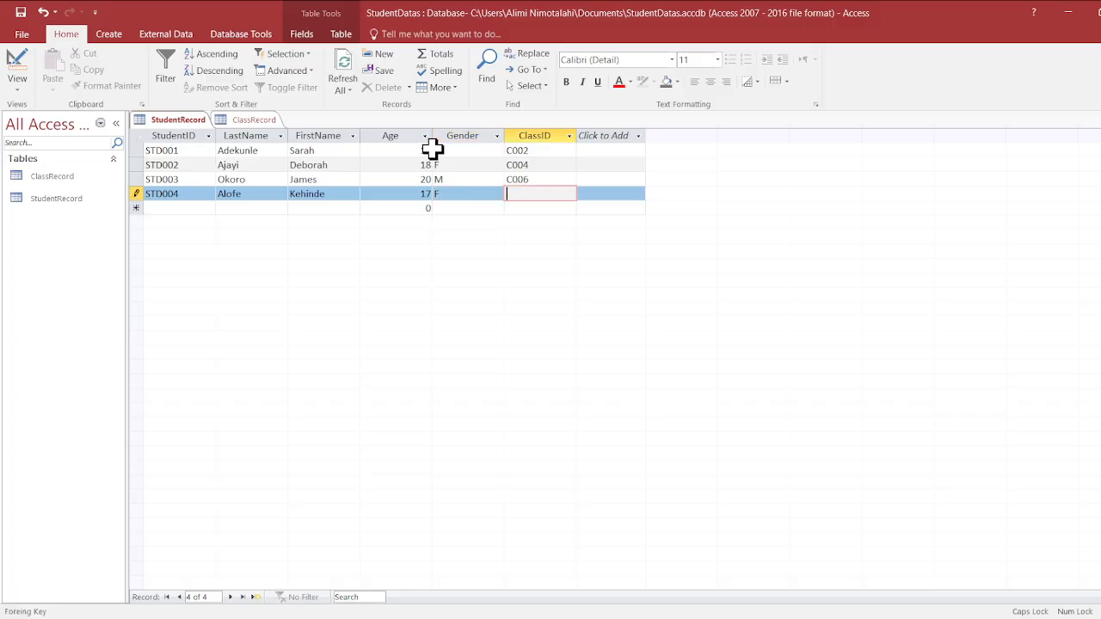
text(C005)
key(Tab)
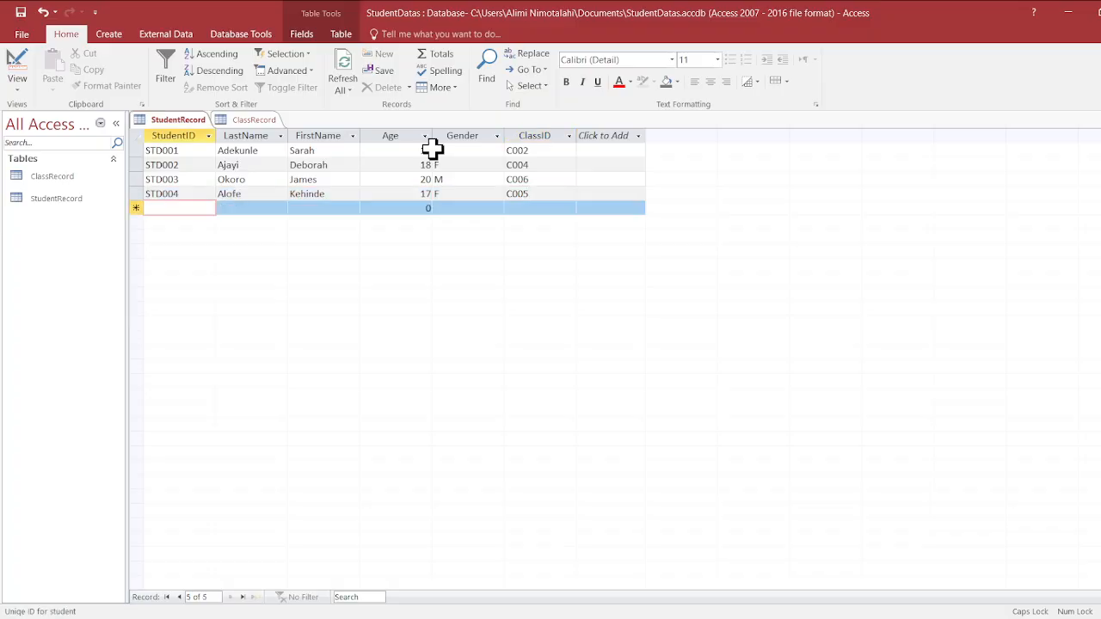
- Start the fifth student record with the next sequential student ID, the last name and the first name
text(S)
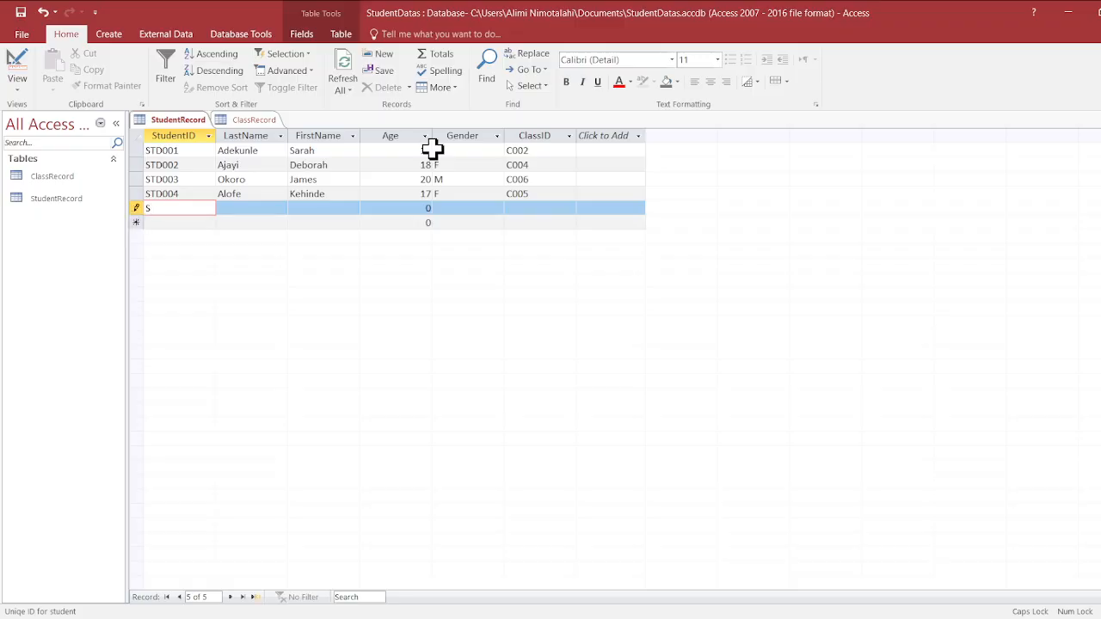
text(TD005)
key(Tab)
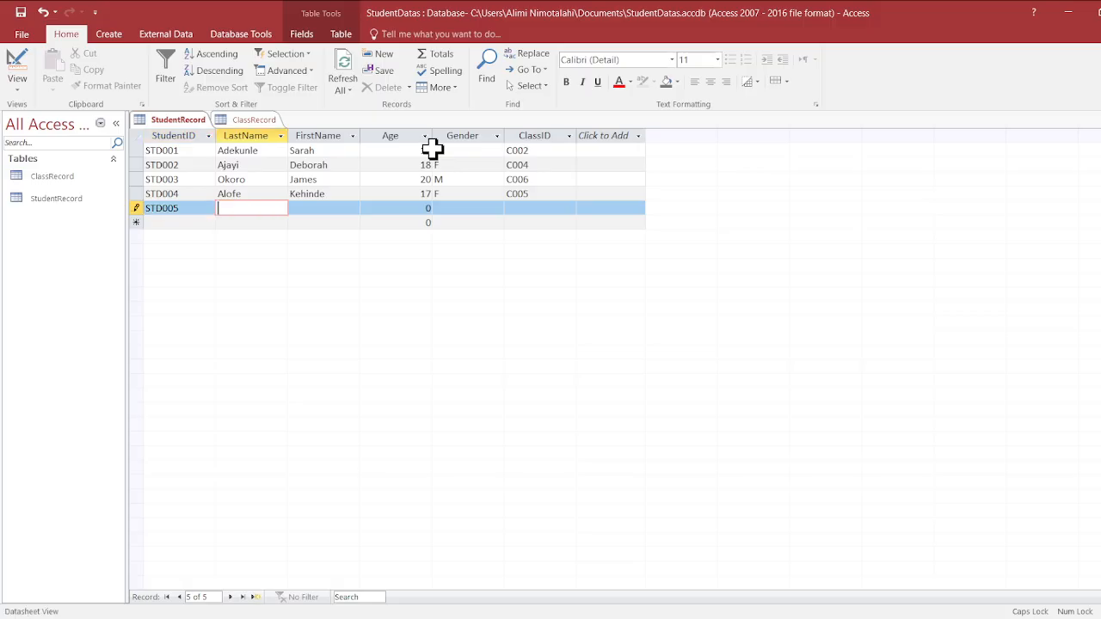
text(A)
key(Caps_Lock)
text(lofe)
key(Tab)
key(Caps_Lock)
text(T)
key(Caps_Lock)
text(ai)
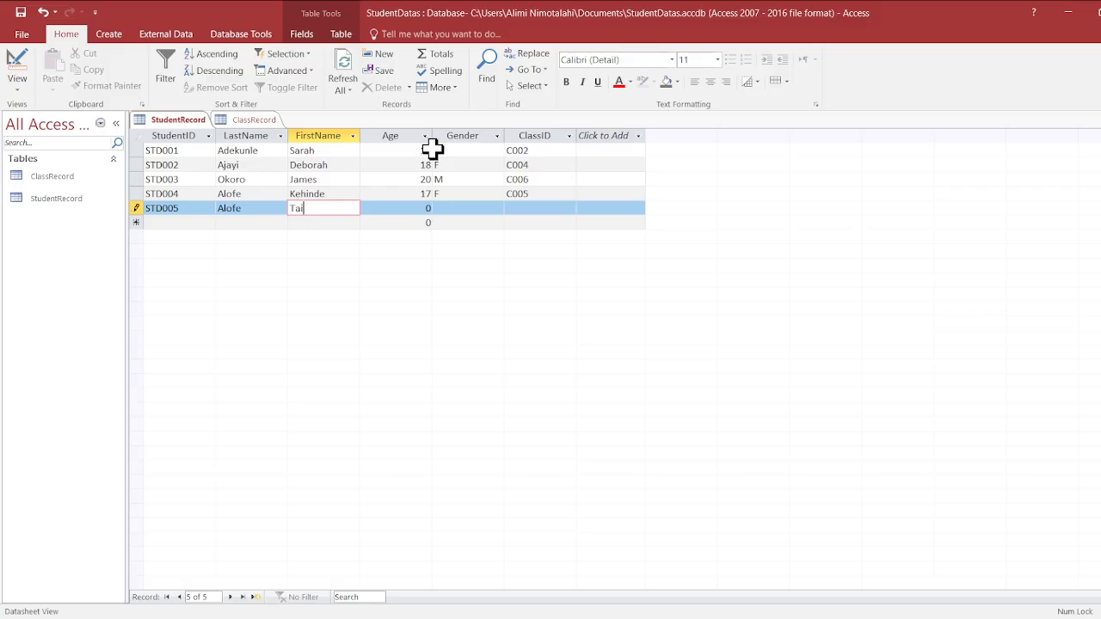
text(wo)
key(Tab)
- Complete the fifth student's record with age 17, gender F and ClassID C005
key(Caps_Lock)
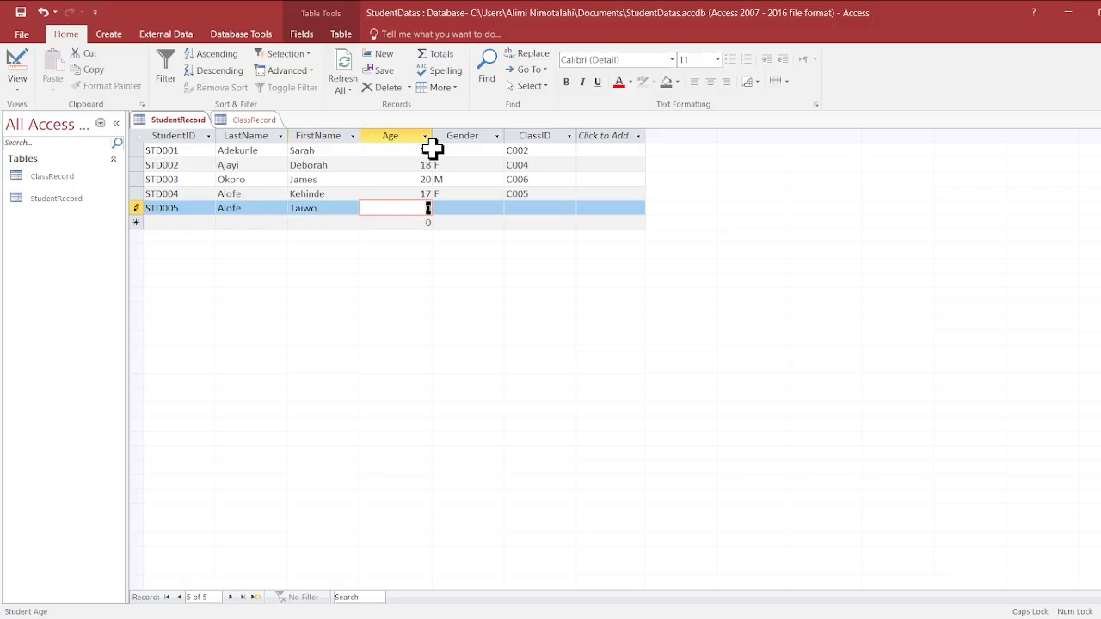
text(17)
key(Tab)
text(F)
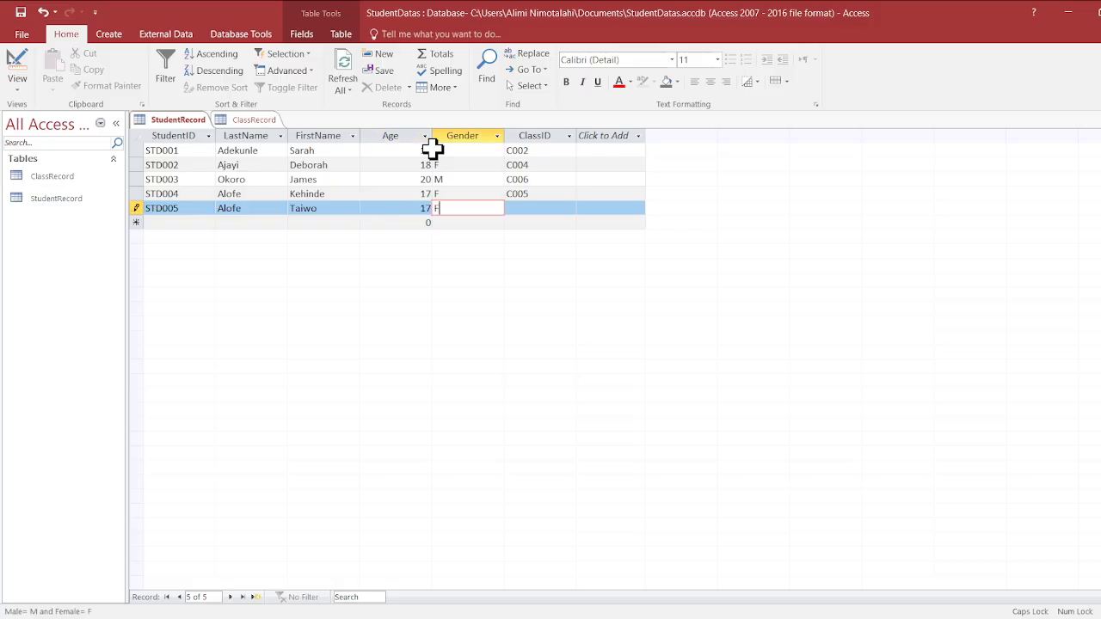
key(Tab)
text(C)
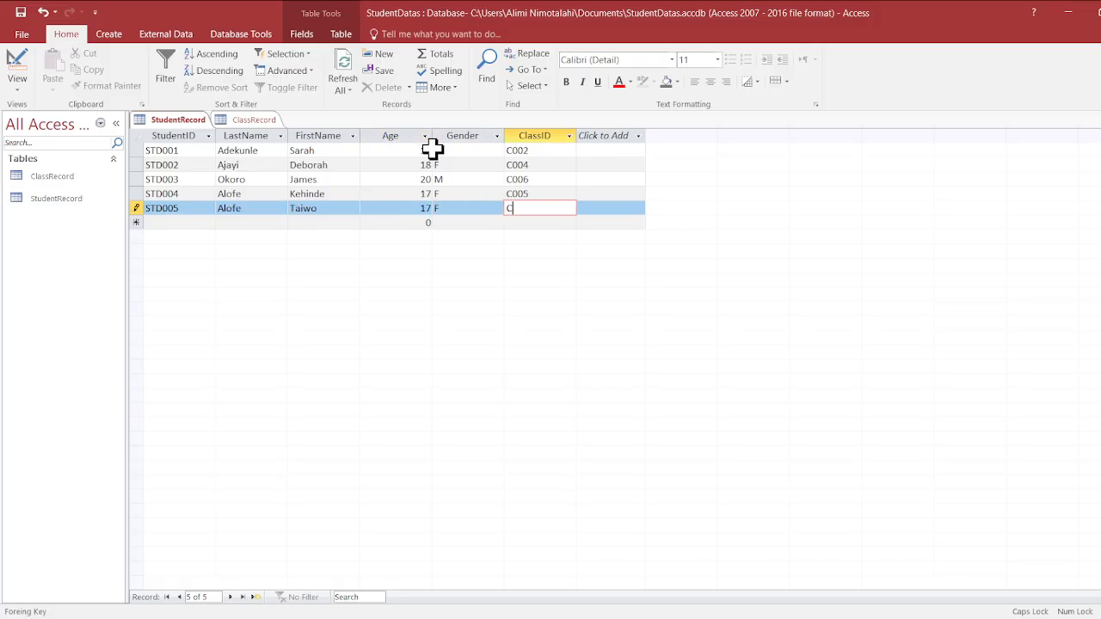
text(005)
key(Tab)
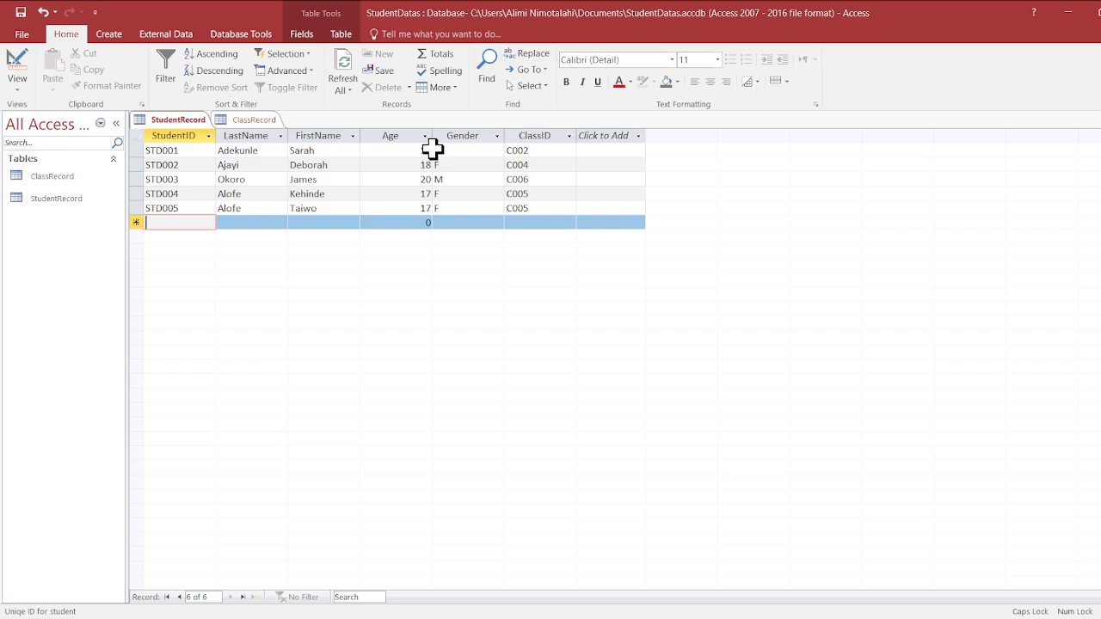
- Start the sixth student record with the next sequential student ID and the last name
text(STD00)
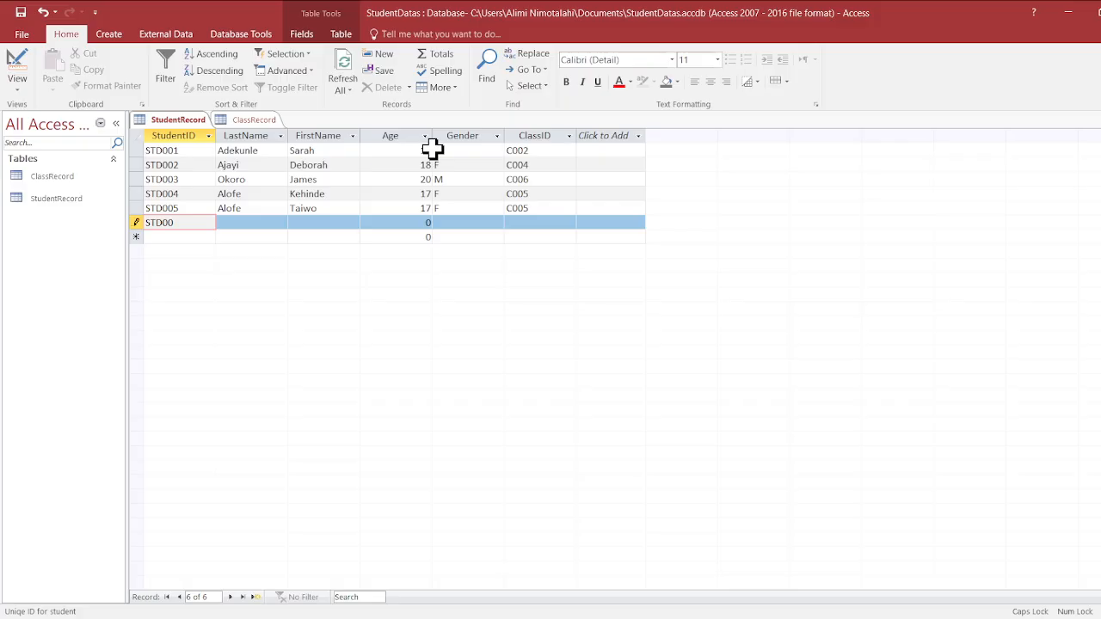
text(6)
key(Tab)
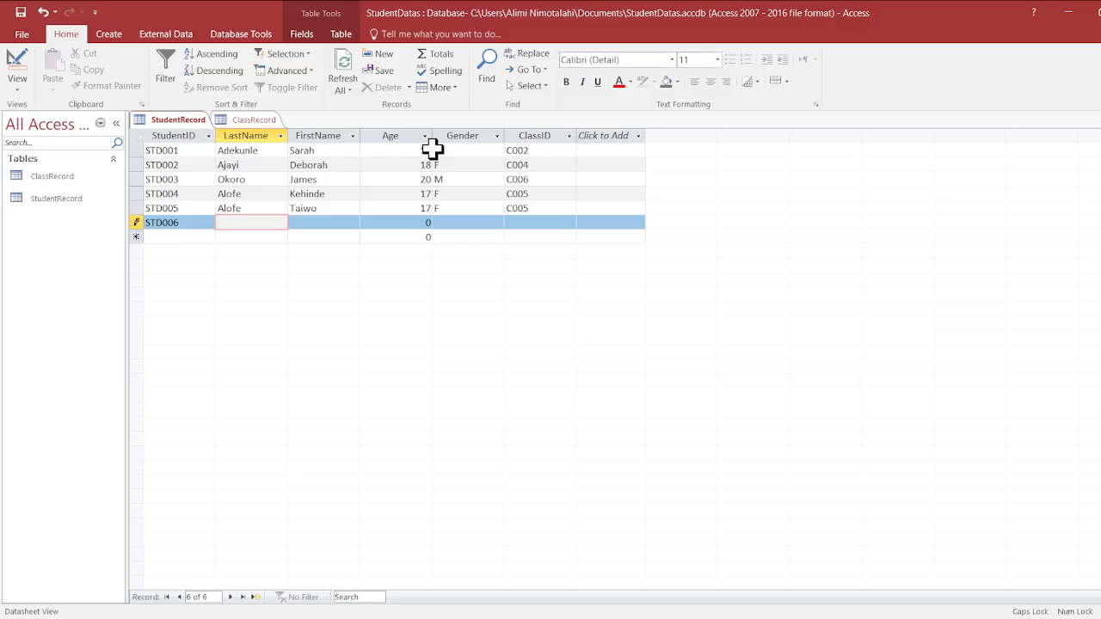
text(O)
key(Caps_Lock)
text(woade)
key(Tab)
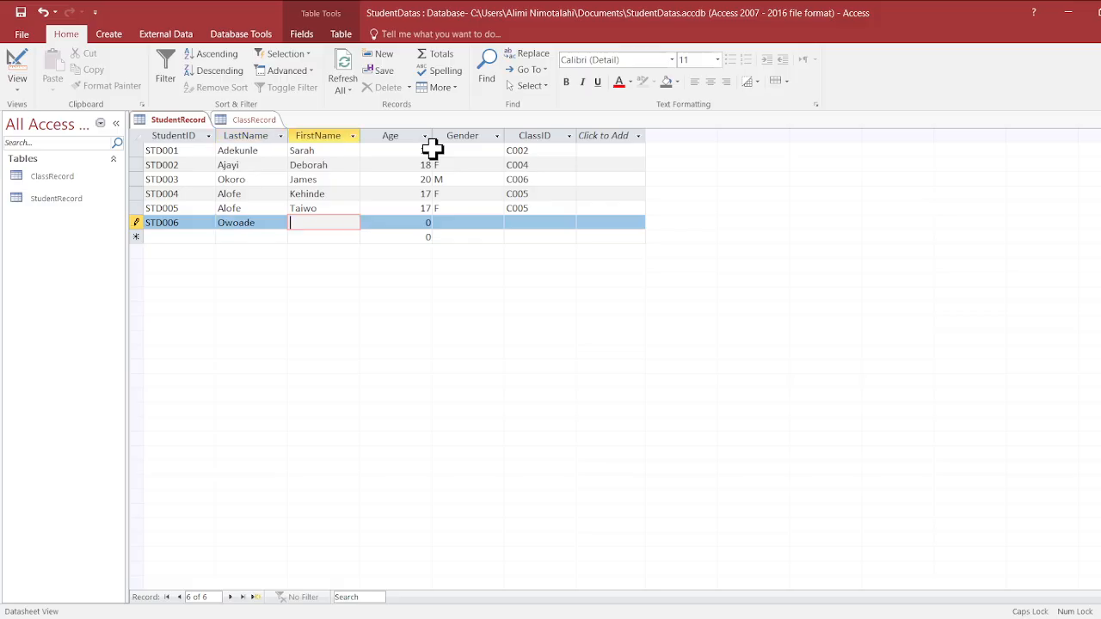
- Enter the sixth student's first name with a capital initial
text(a)
key(BackSpace)
key(Caps_Lock)
text(A)
key(Caps_Lock)
text(nu)
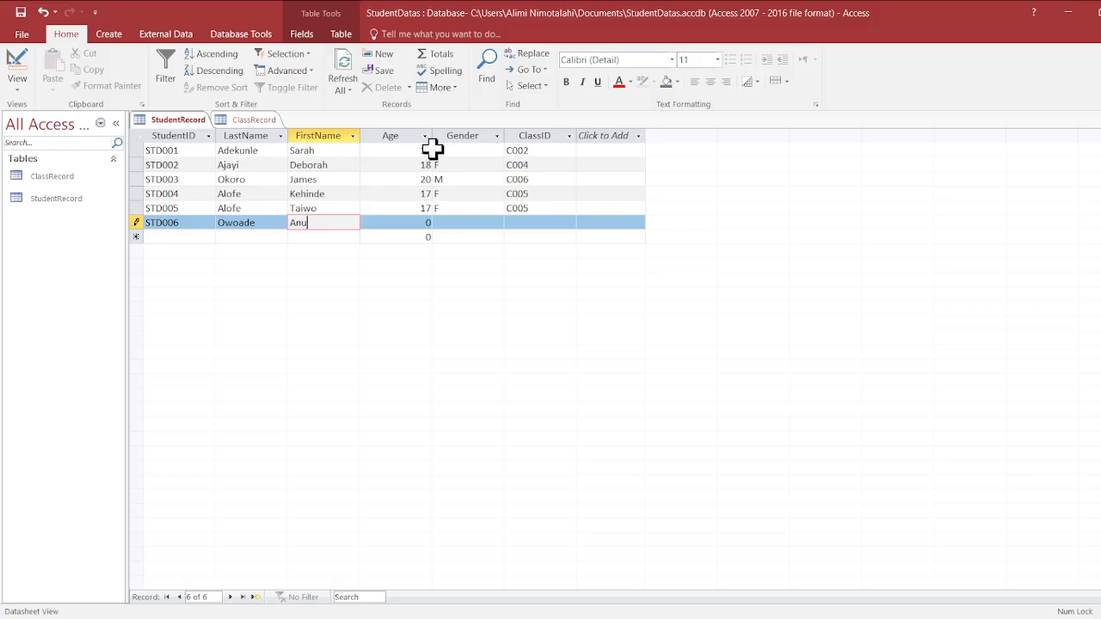
text(oluwa)
text(po)
key(Tab)
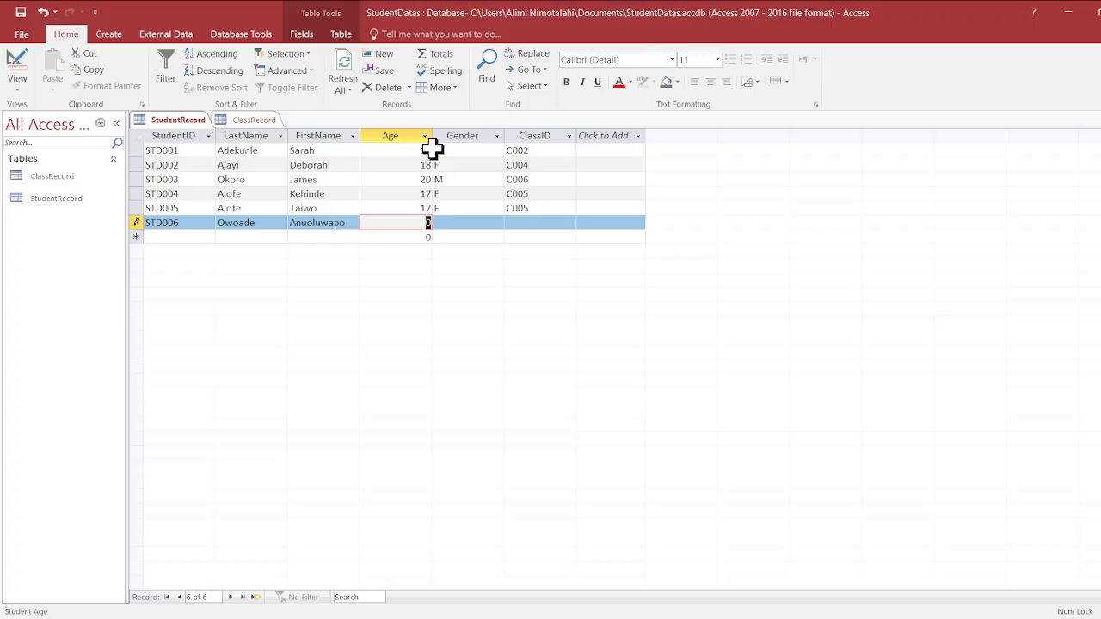
- Complete the sixth student's record with age 18, gender M and ClassID C006
key(Caps_Lock)
text(F)
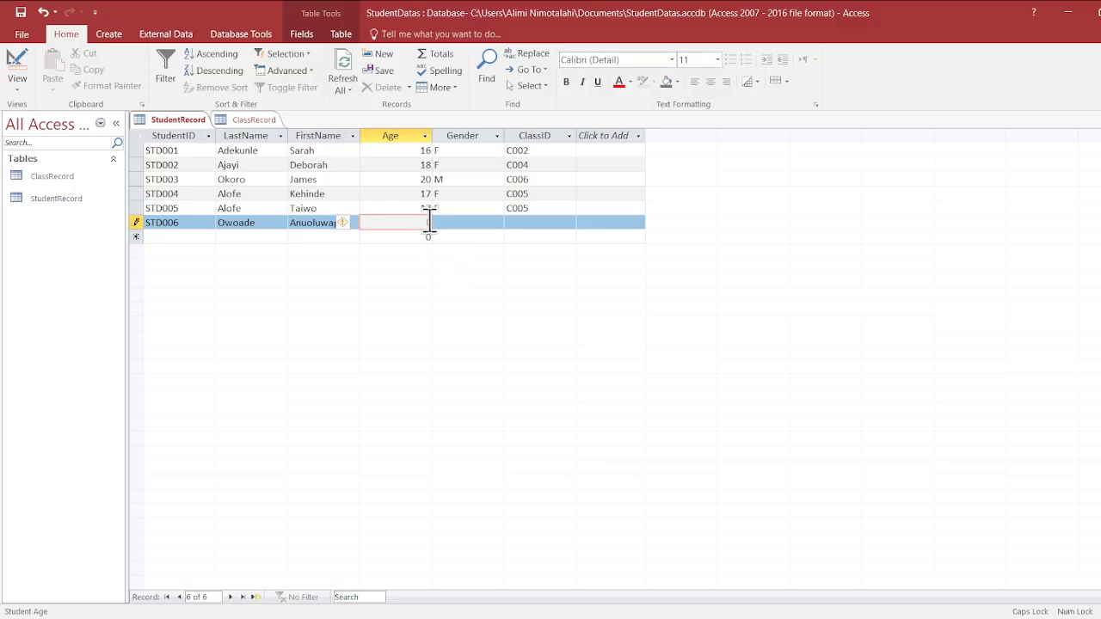
key(BackSpace)
text(18)
key(Tab)
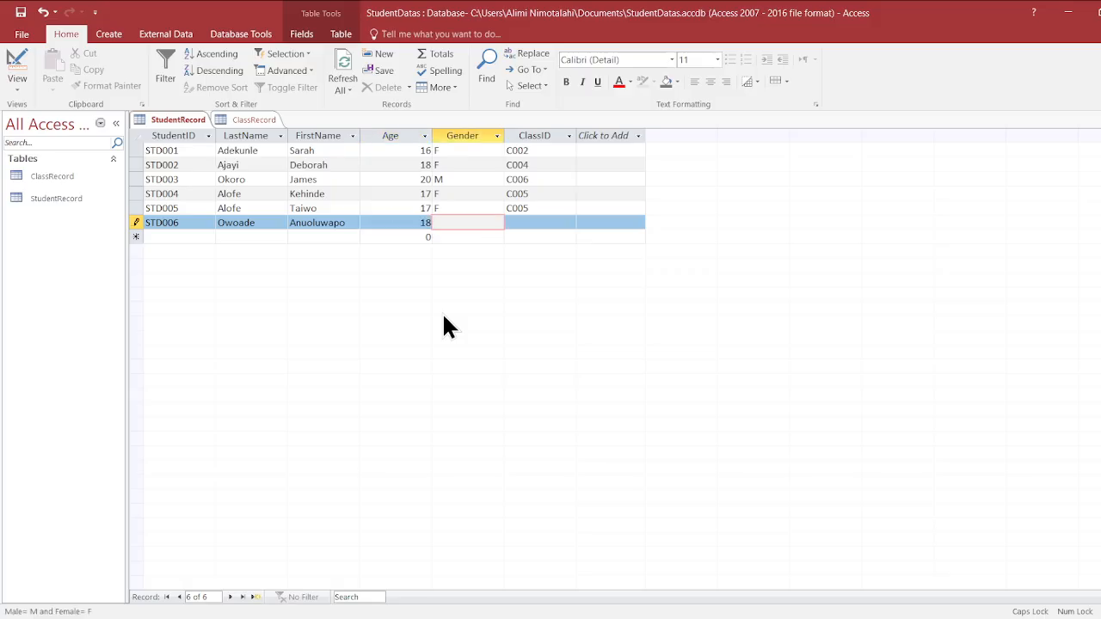
text(M)
key(Tab)
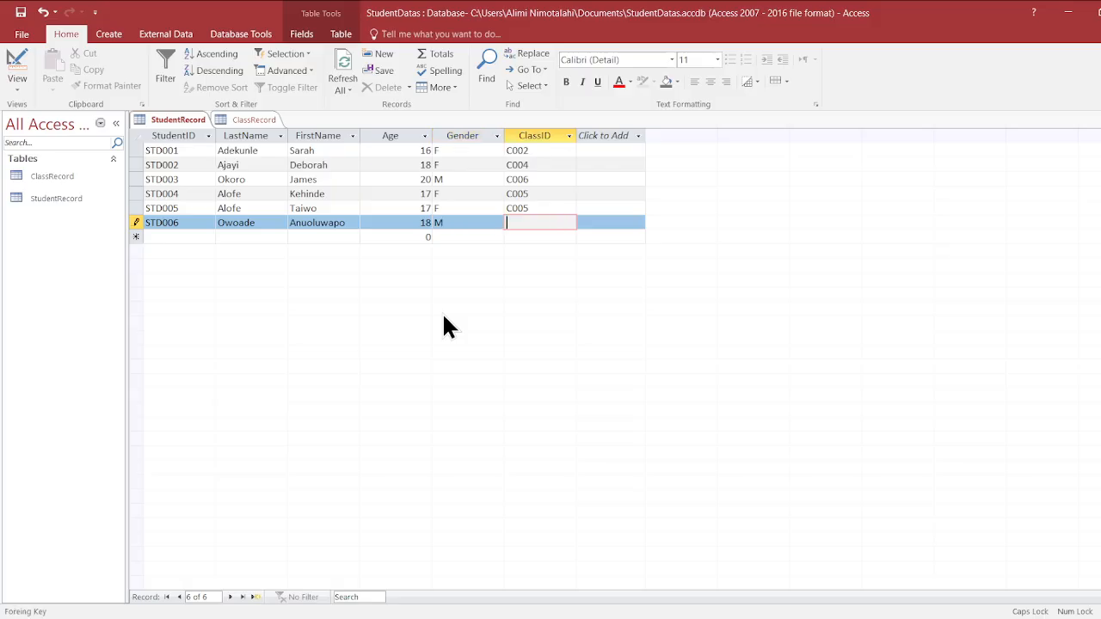
text(C006)
key(Tab)
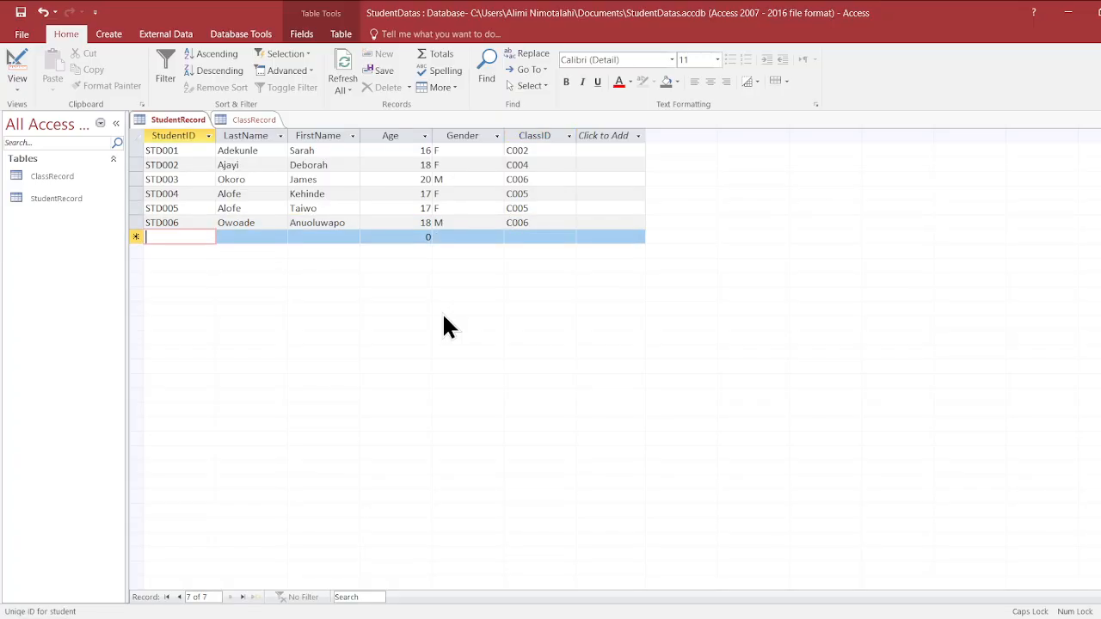
- Start the seventh student record with the next sequential student ID, the last name and the first name
text(STD)
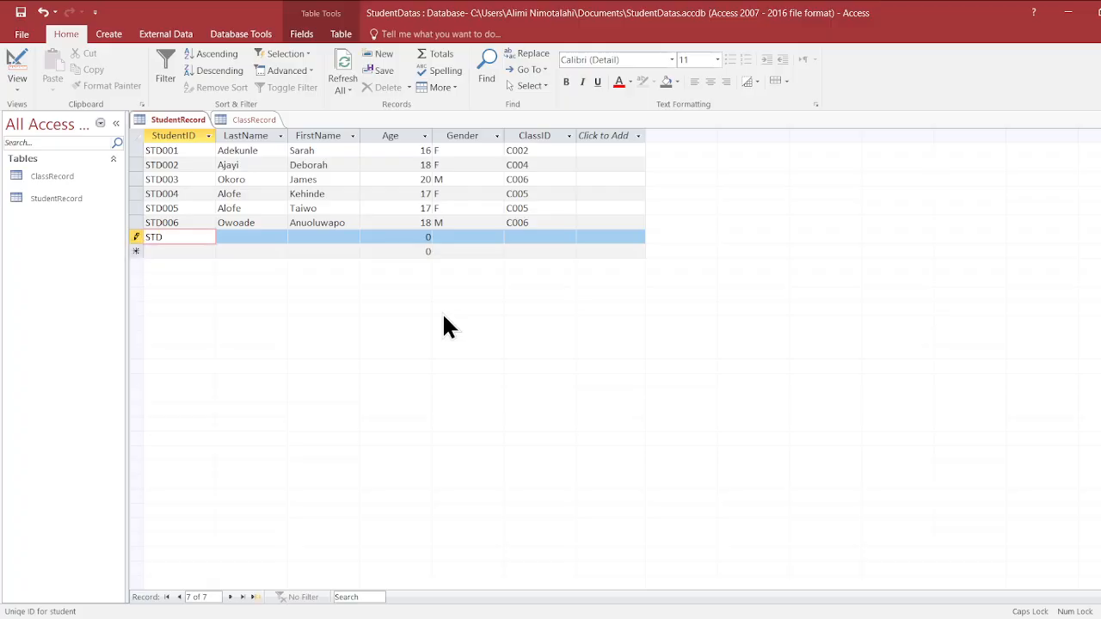
text(007)
key(Tab)
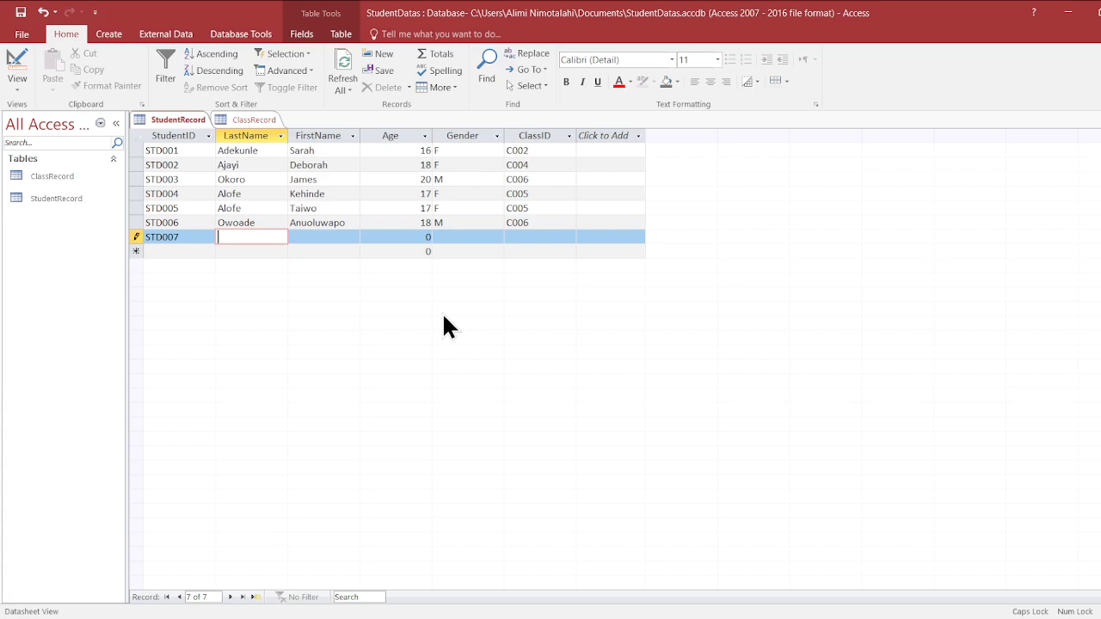
text(A)
key(Caps_Lock)
text(depoju)
key(Tab)
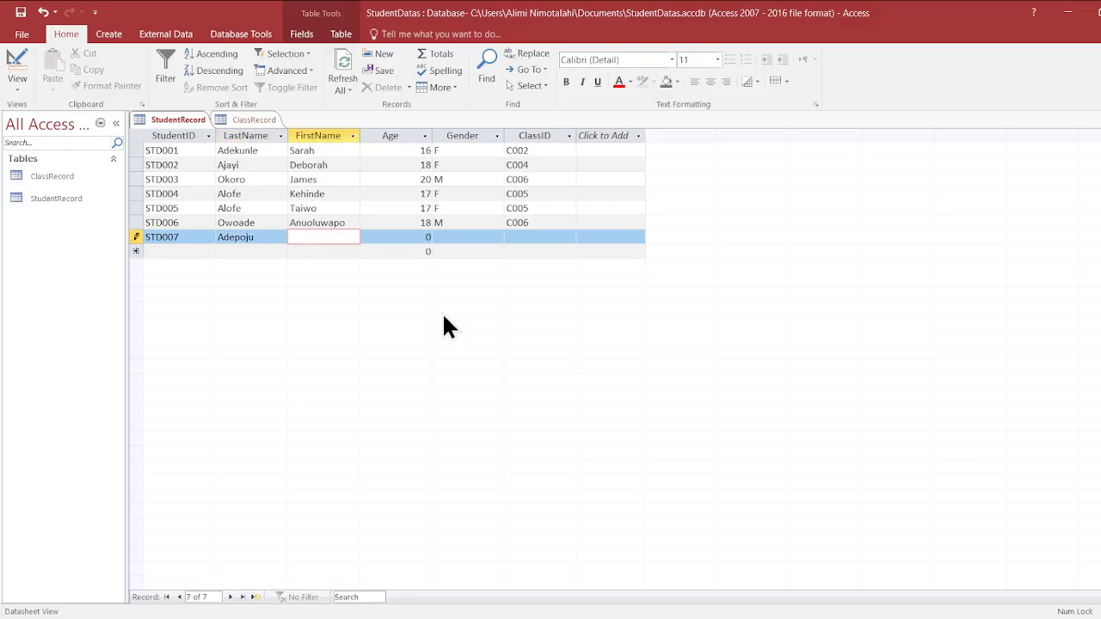
key(Caps_Lock)
text(B)
key(Caps_Lock)
text(alqeez)
key(Tab)
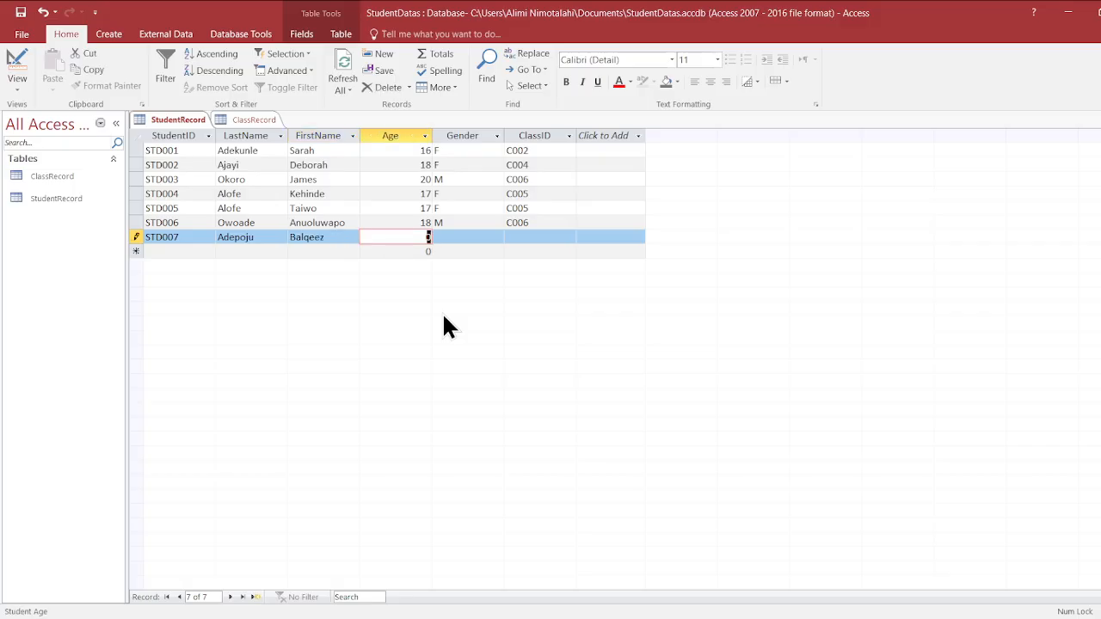
- Complete the seventh student's record with age 16, gender F and ClassID C004
text(16)
key(Tab)
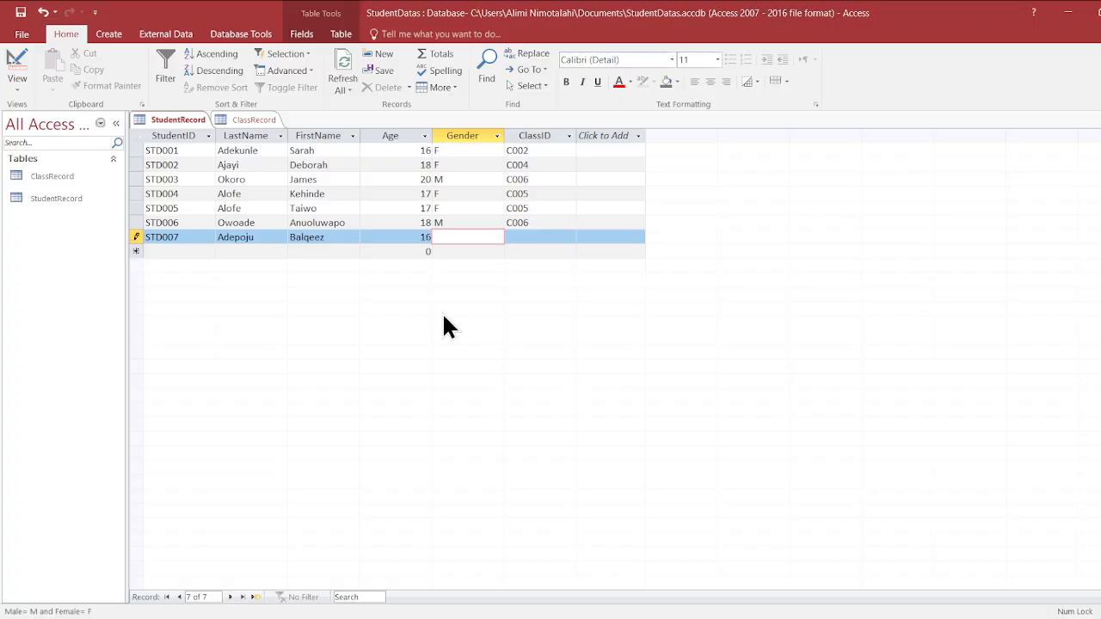
key(Caps_Lock)
text(F)
key(Tab)
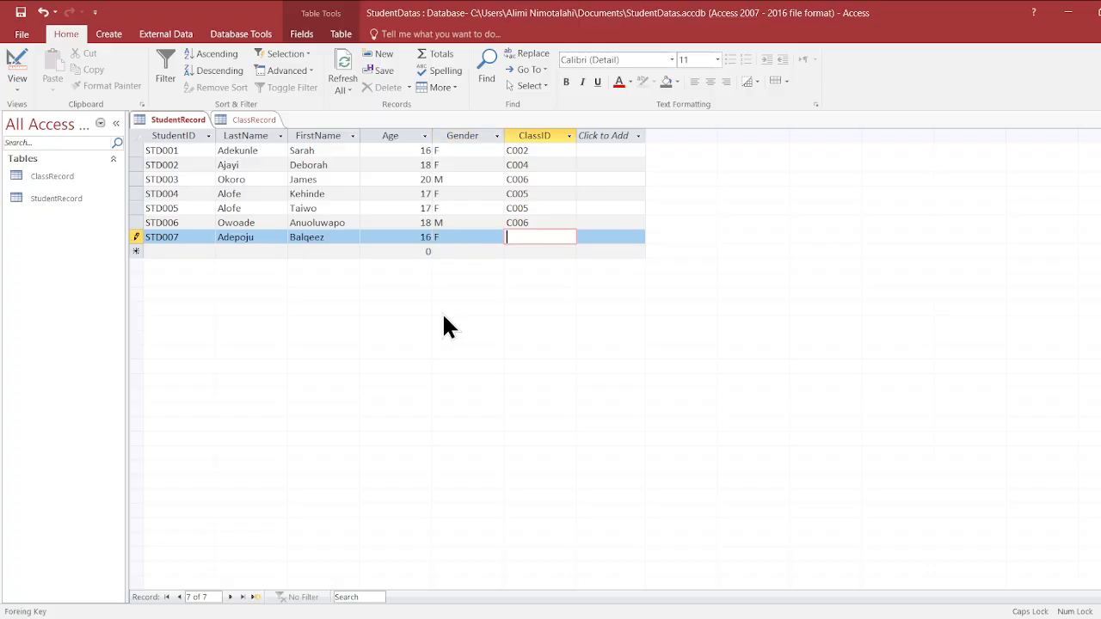
text(C004)
key(Tab)
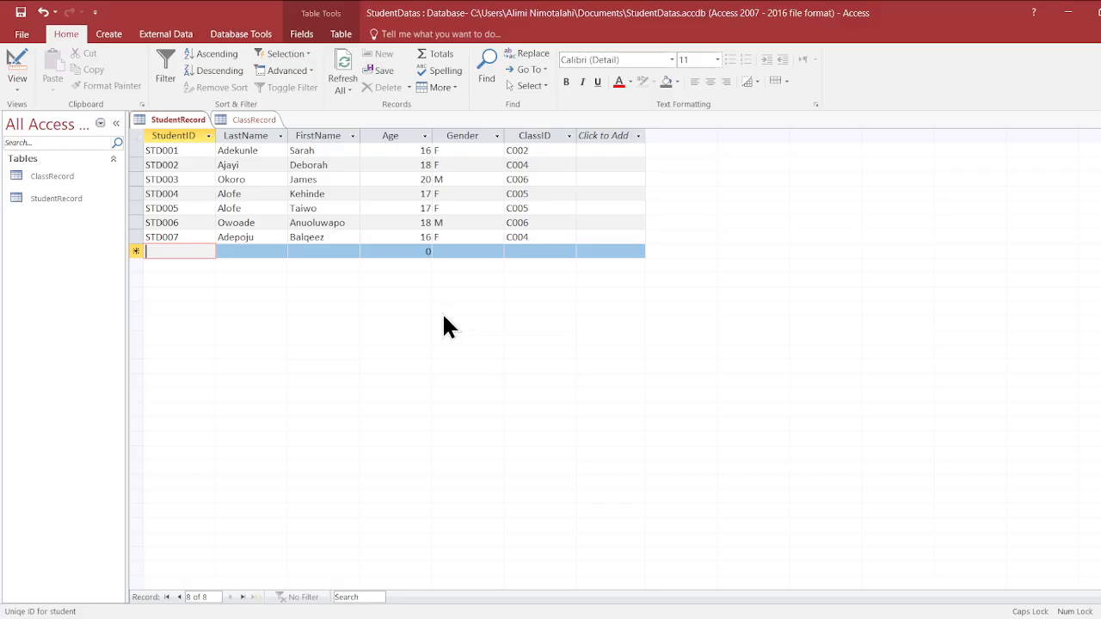
- Start the eighth student record with the next sequential student ID, the last name and the first name
text(STD008)
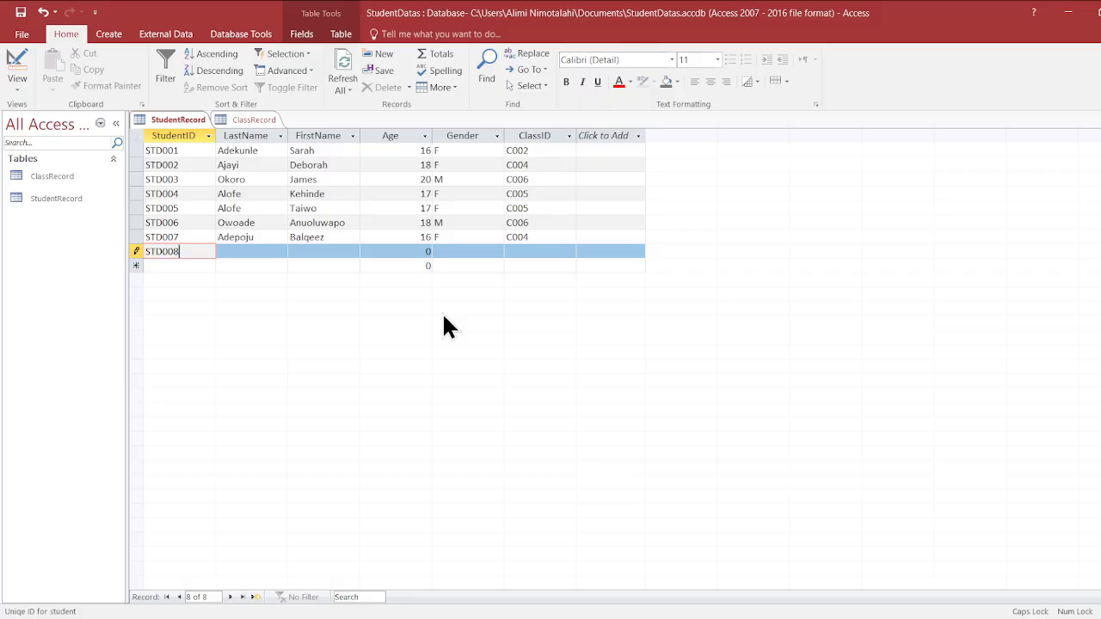
key(Tab)
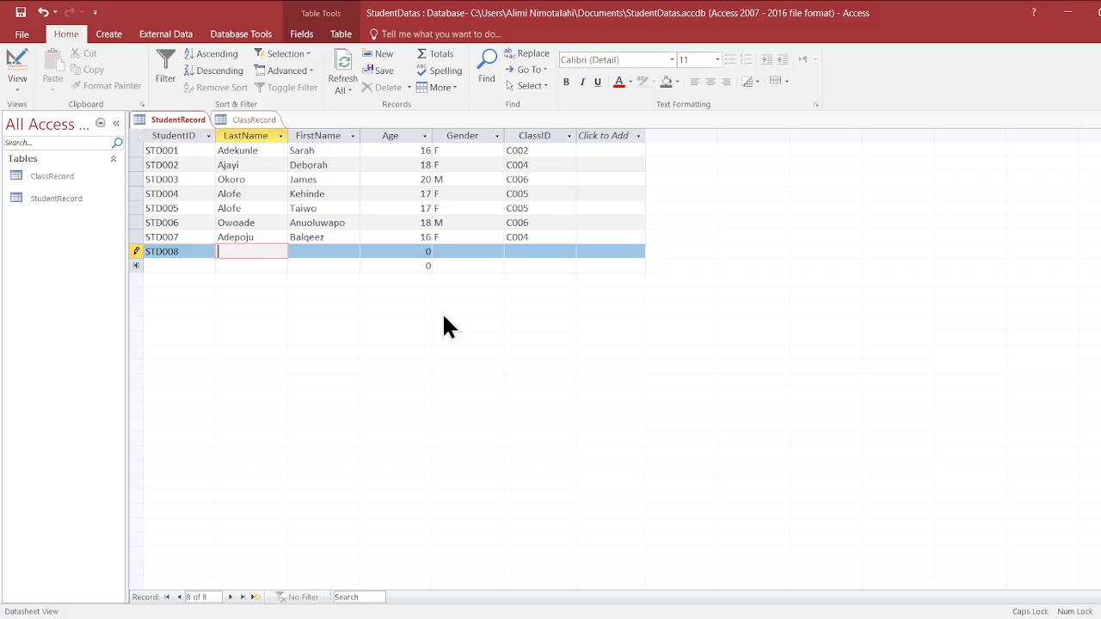
text(O)
key(Caps_Lock)
text(nike)
key(Tab)
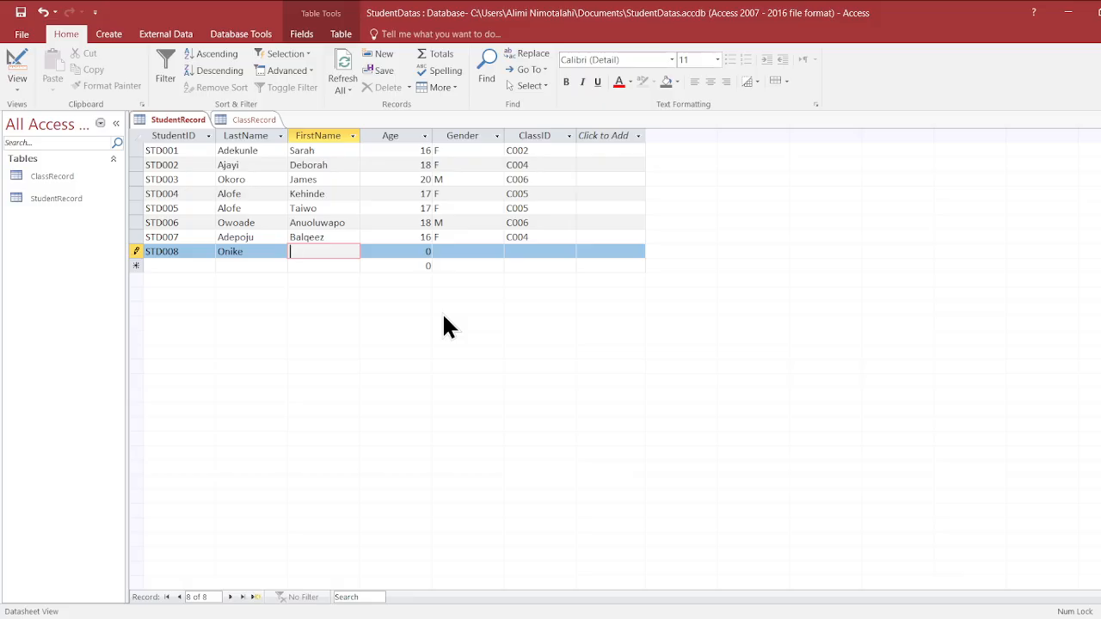
text(Ka)
key(BackSpace)
text(haira)
key(Tab)
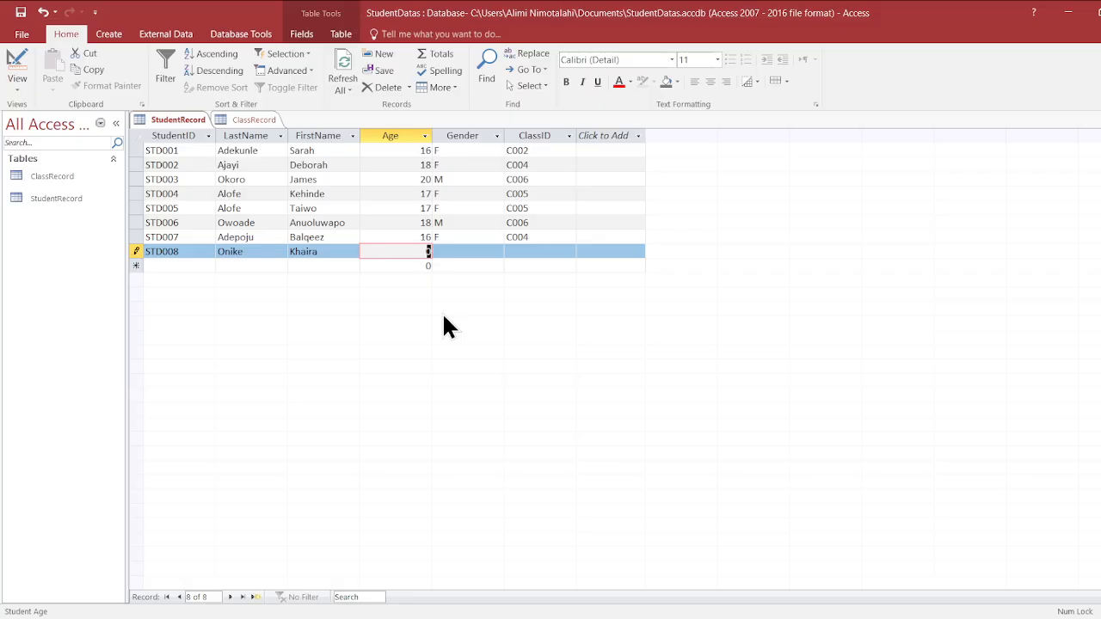
- Complete the eighth student's record with age 14, gender F and ClassID C001
text(14)
key(Tab)
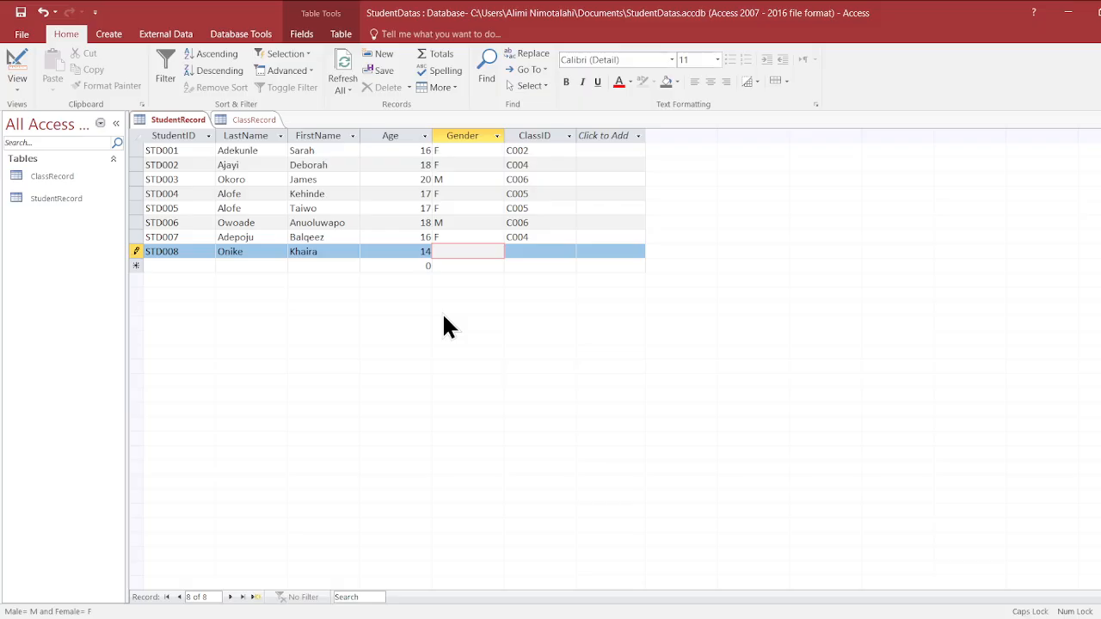
text(F)
key(Tab)
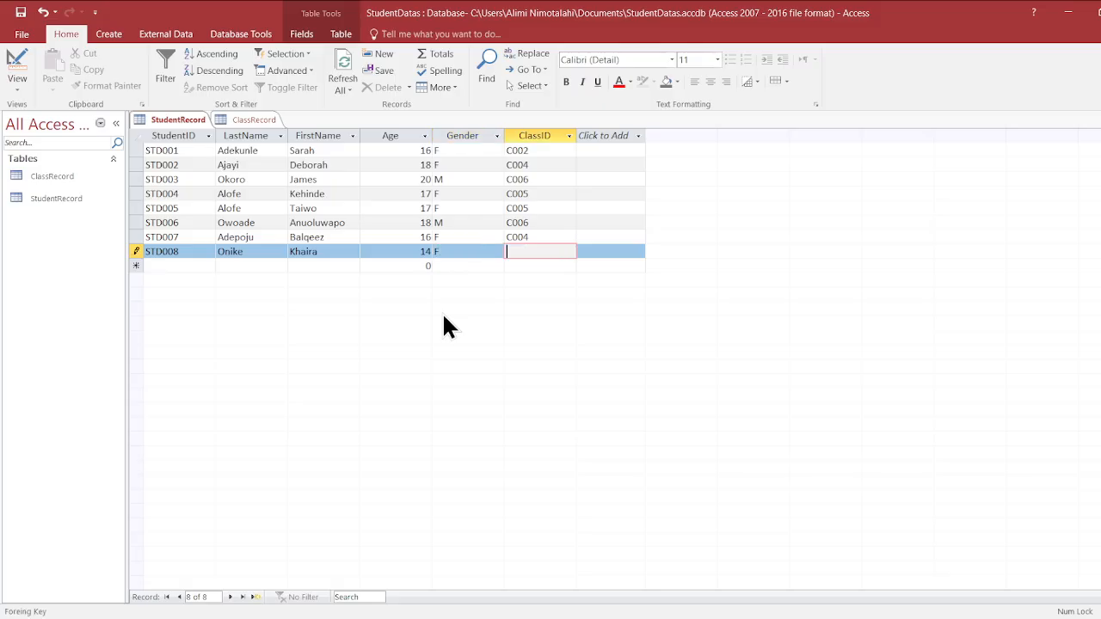
key(Caps_Lock)
text(C)
text(001)
key(Tab)
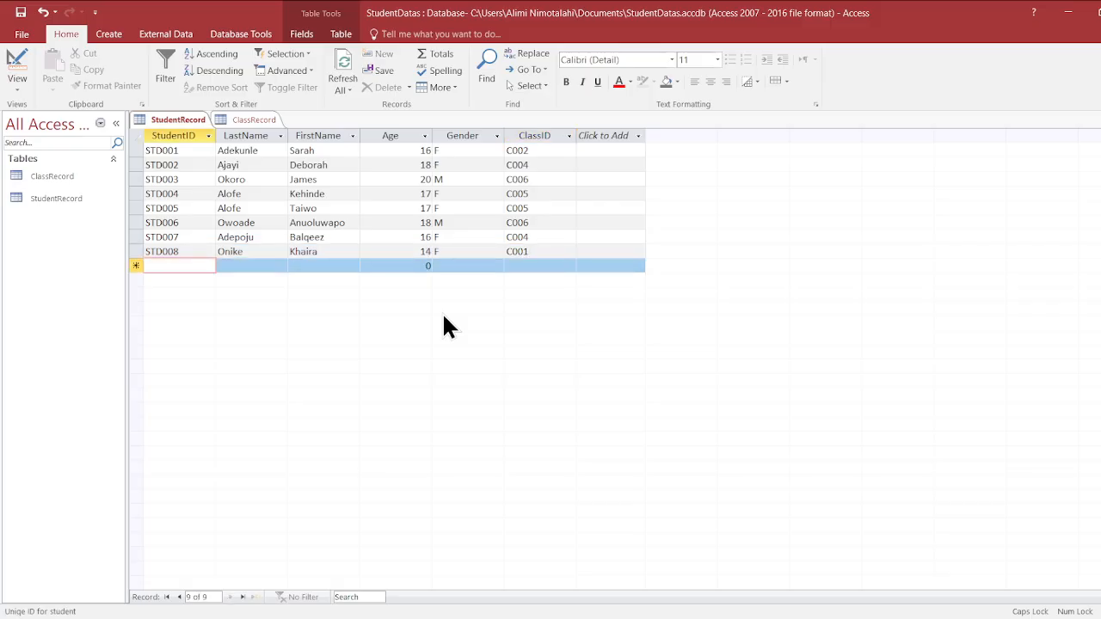
- Start the ninth student record with the next sequential student ID, the last name and the first name
text(STD)
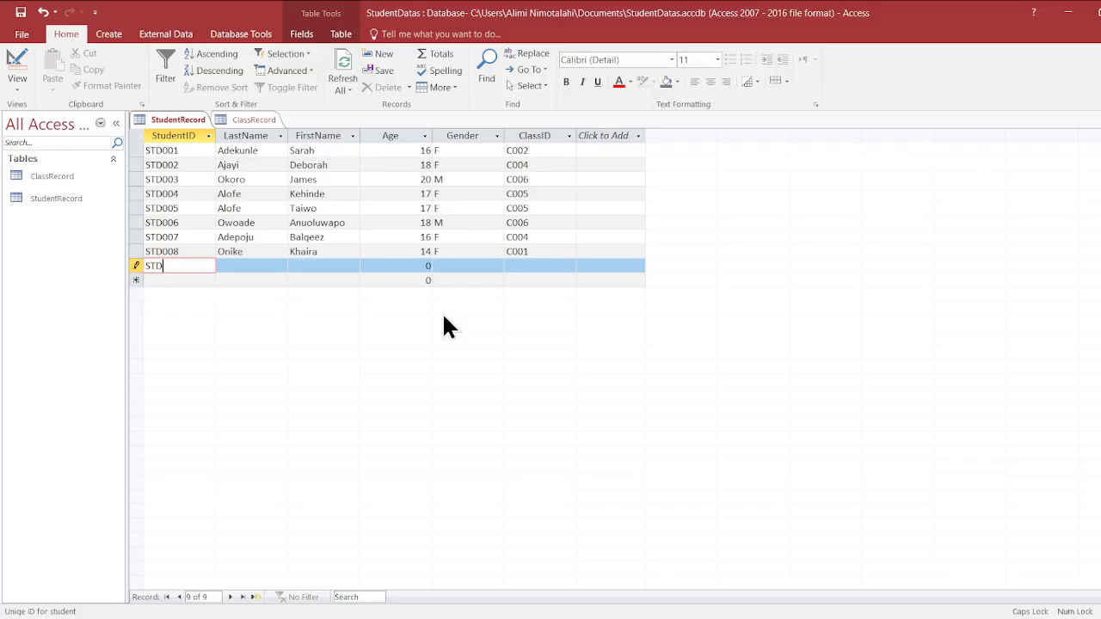
text(009)
key(Tab)
text(L)
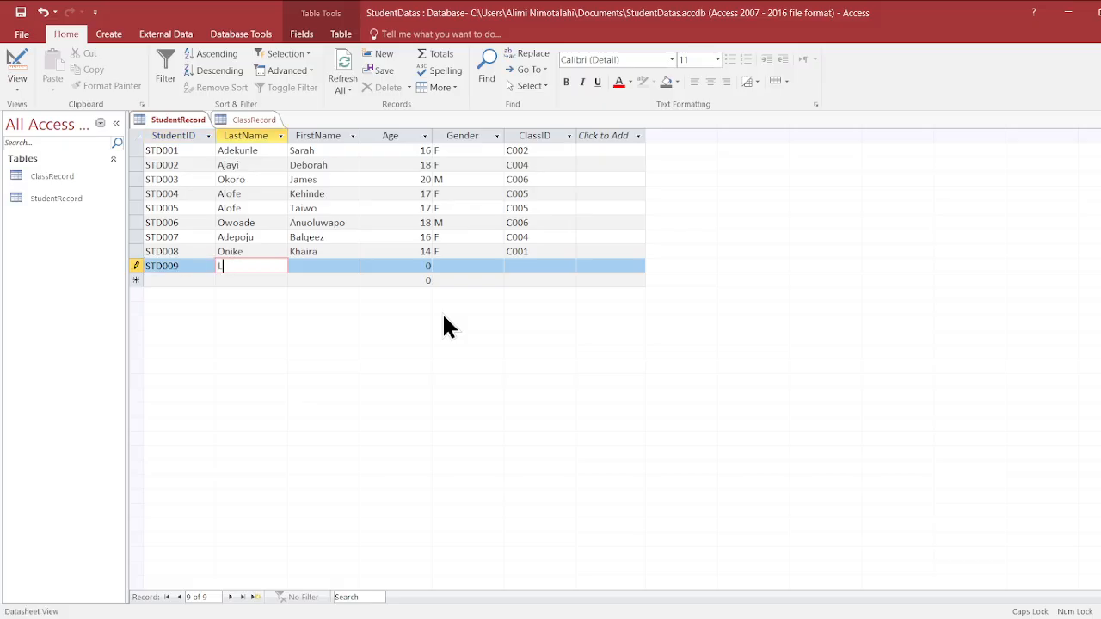
key(Caps_Lock)
text(awal)
key(Caps_Lock)
key(Tab)
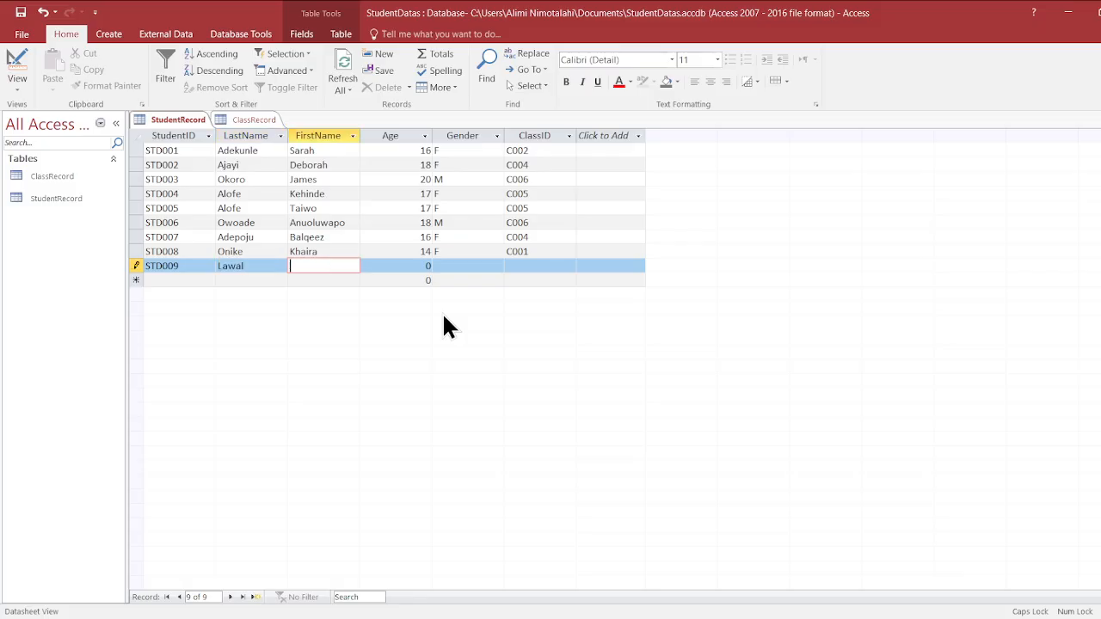
key(Caps_Lock)
key(Caps_Lock)
text(J)
key(Caps_Lock)
text(uwon)
key(Tab)
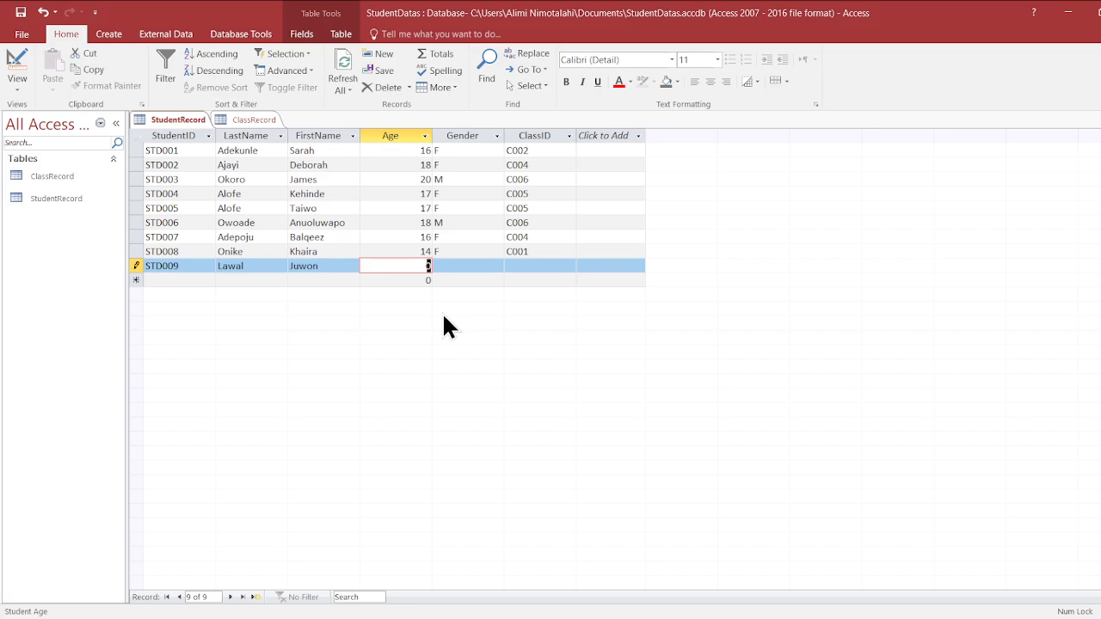
- Complete the ninth student's record with age 12, gender M and ClassID C001
text(12)
key(Tab)
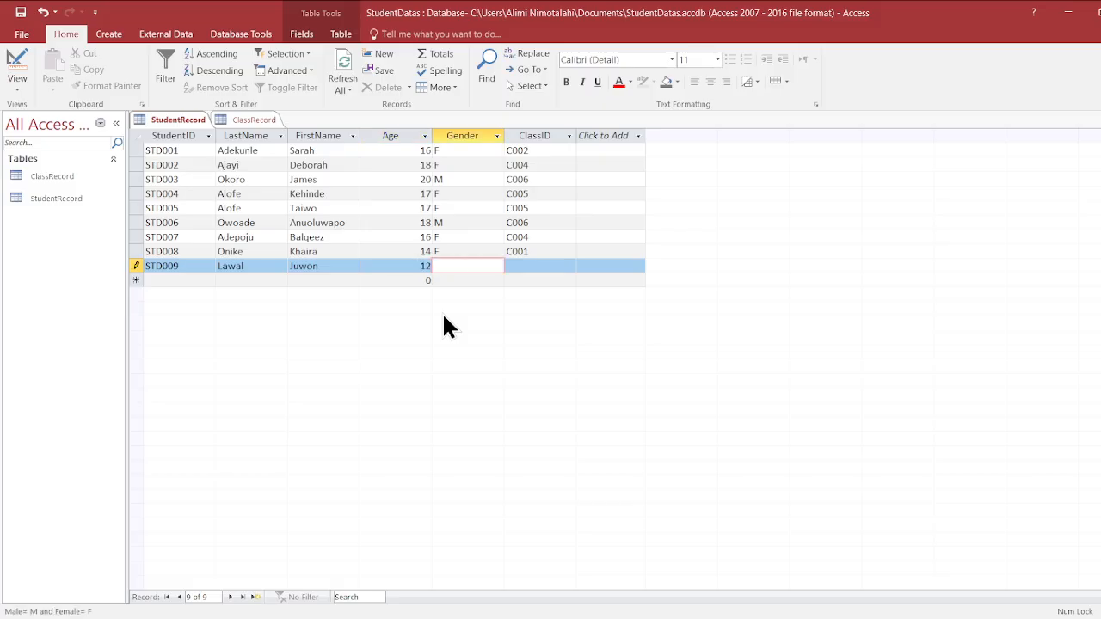
text(M)
key(Tab)
key(Caps_Lock)
text(C00)
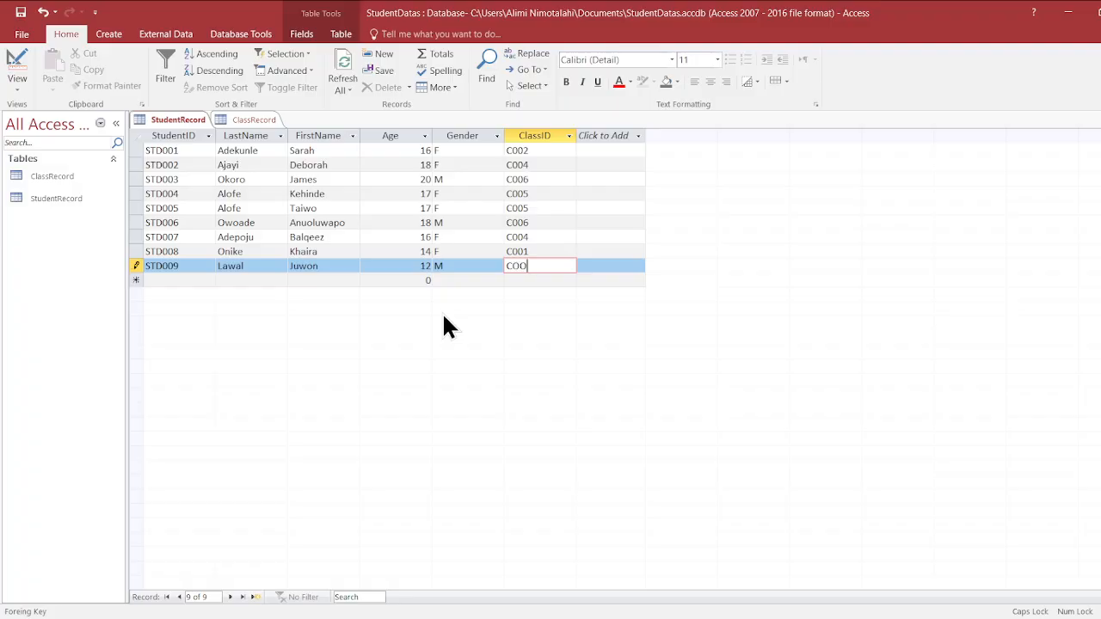
key(BackSpace)
key(BackSpace)
text(001)
key(Tab)
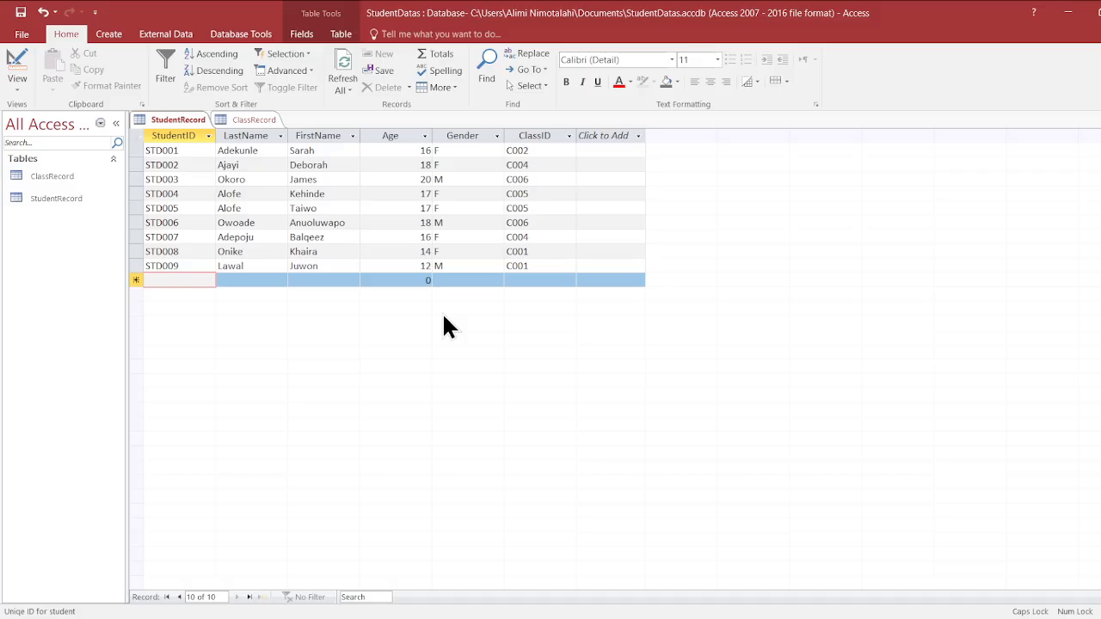
- Start the tenth student record with the next sequential student ID, the last name and the first name
text(STD010)
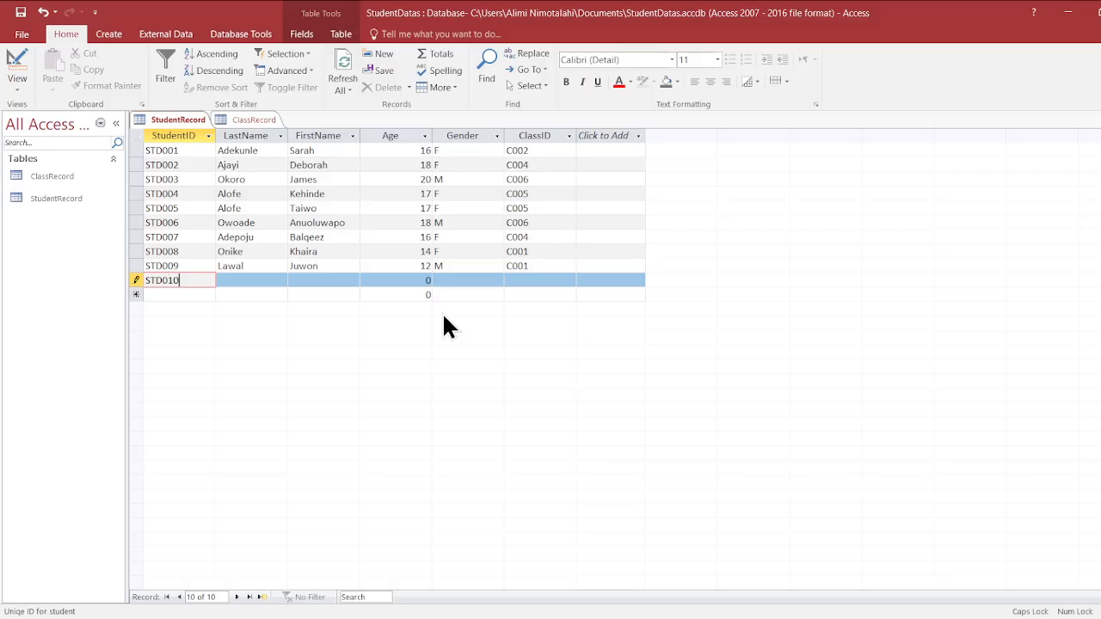
key(Tab)
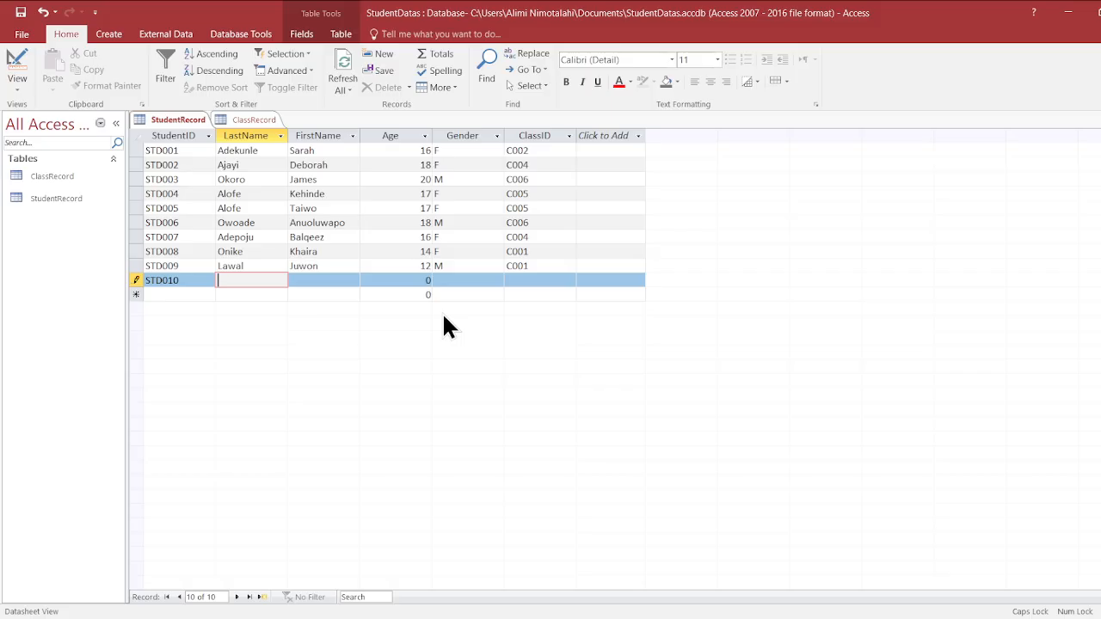
text(O)
key(Caps_Lock)
text(laseni)
key(Tab)
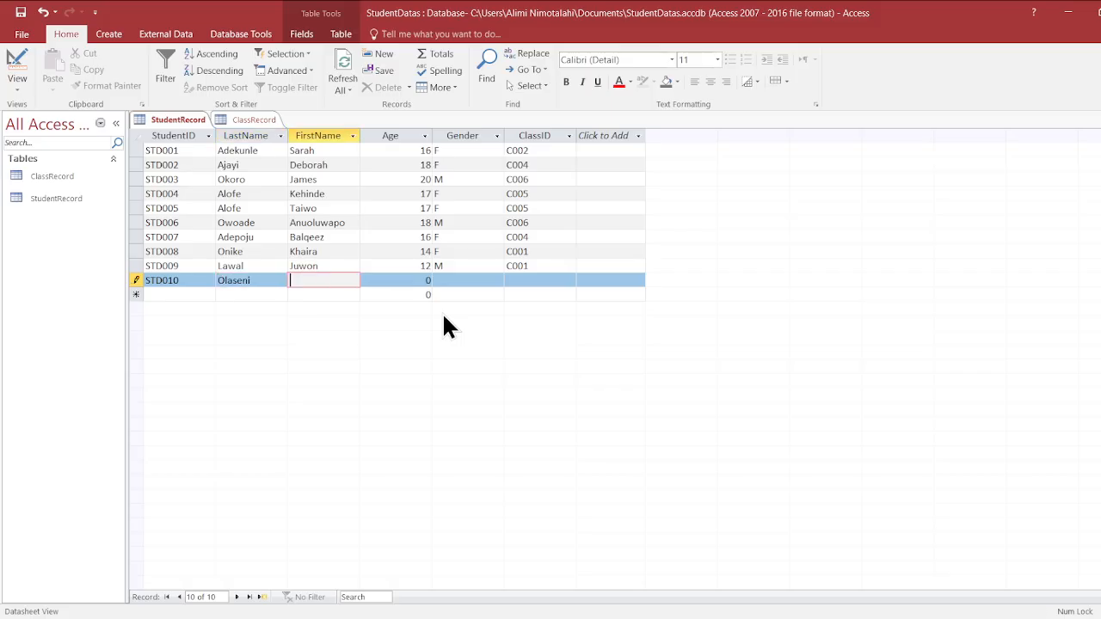
key(Caps_Lock)
text(T)
key(Caps_Lock)
text(obi)
key(Tab)
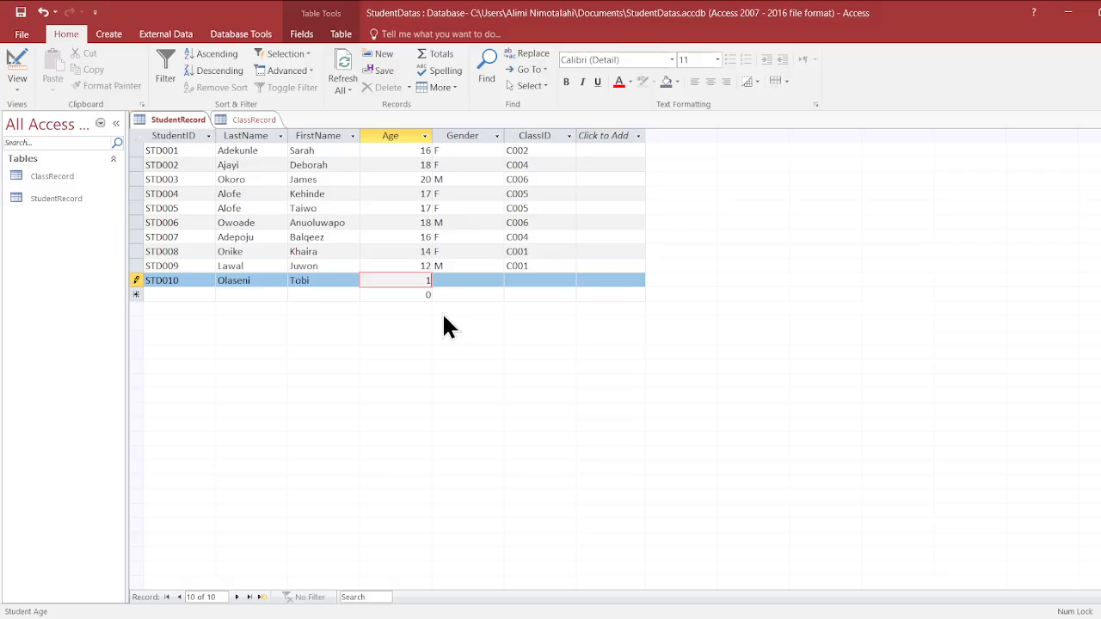
- Complete the tenth student's record with age 15, gender M and ClassID C006
key(Tab)
key(Caps_Lock)
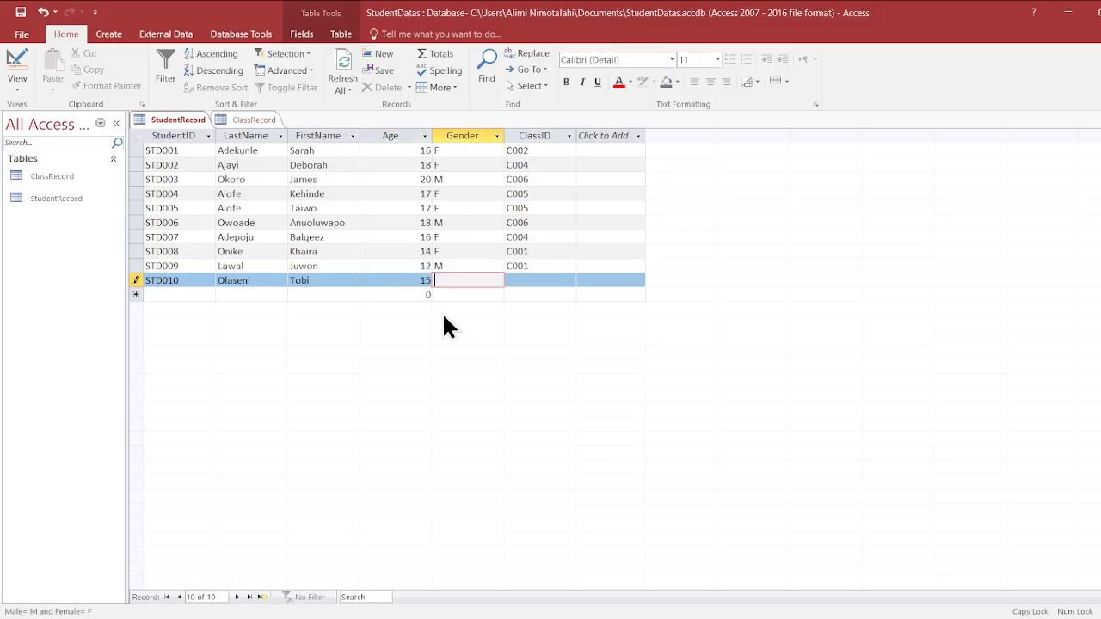
key(Caps_Lock)
key(Tab)
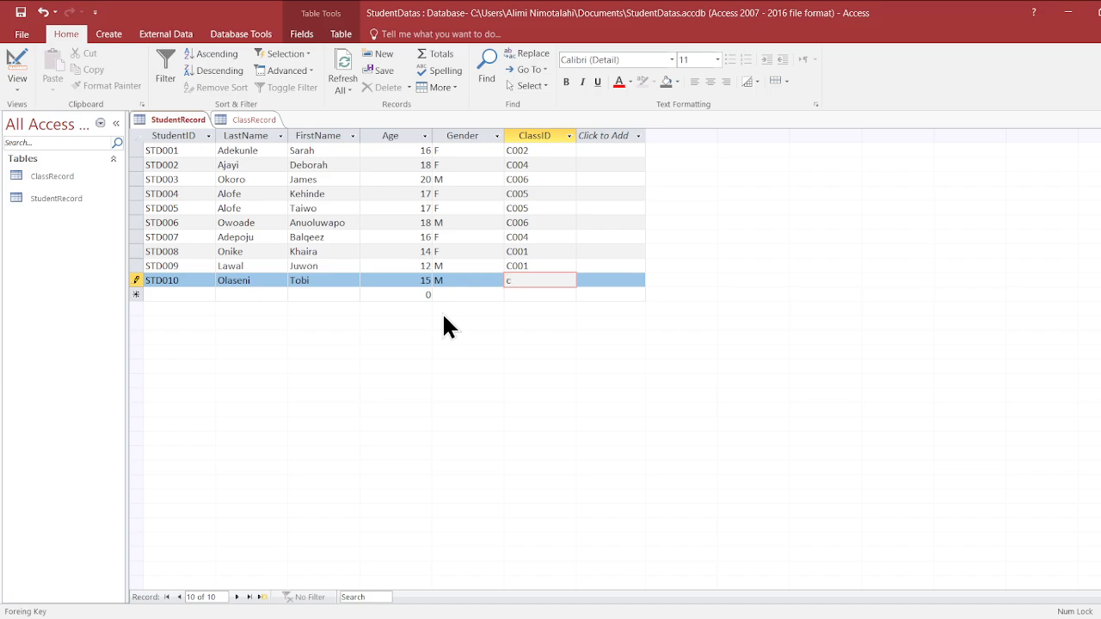
key(Caps_Lock)
text(C)
key(Caps_Lock)
text(006)
key(Tab)
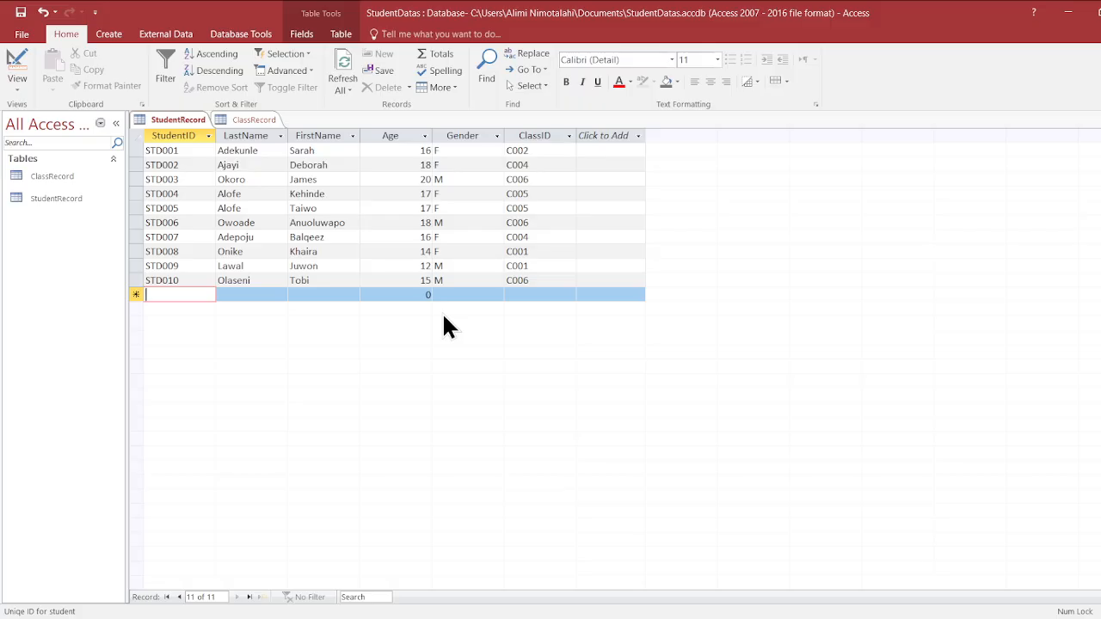
- Start the eleventh student record with the next sequential student ID, the last name and the first name
key(Caps_Lock)
text(STD)
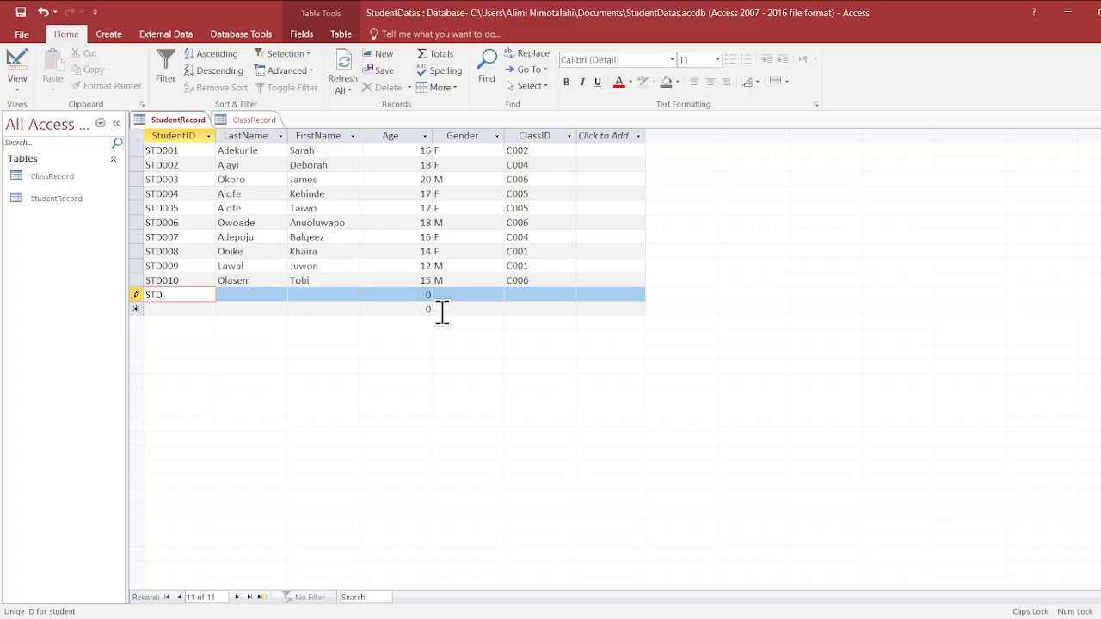
text(011)
key(Tab)
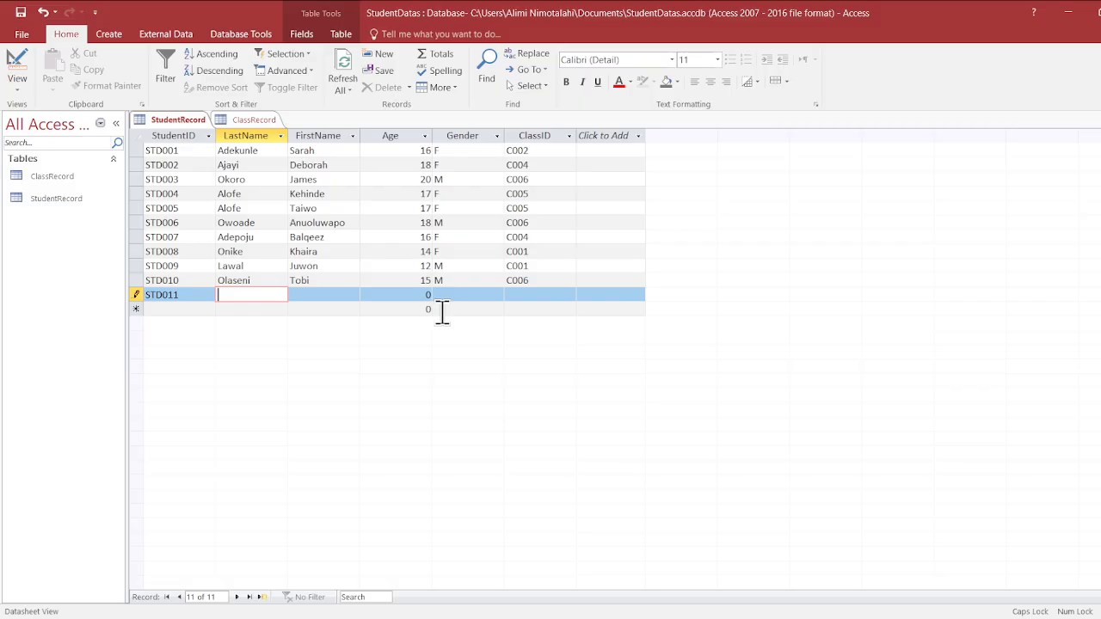
text(O)
key(Caps_Lock)
text(lubere)
key(Tab)
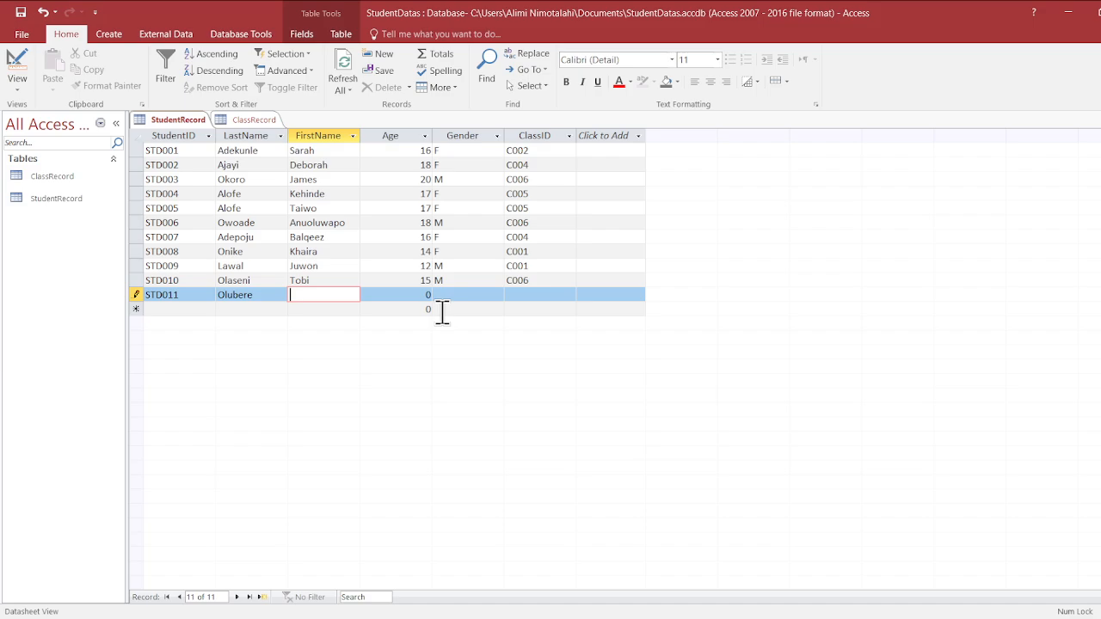
key(Caps_Lock)
text(I)
key(Caps_Lock)
text(seac)
key(Tab)
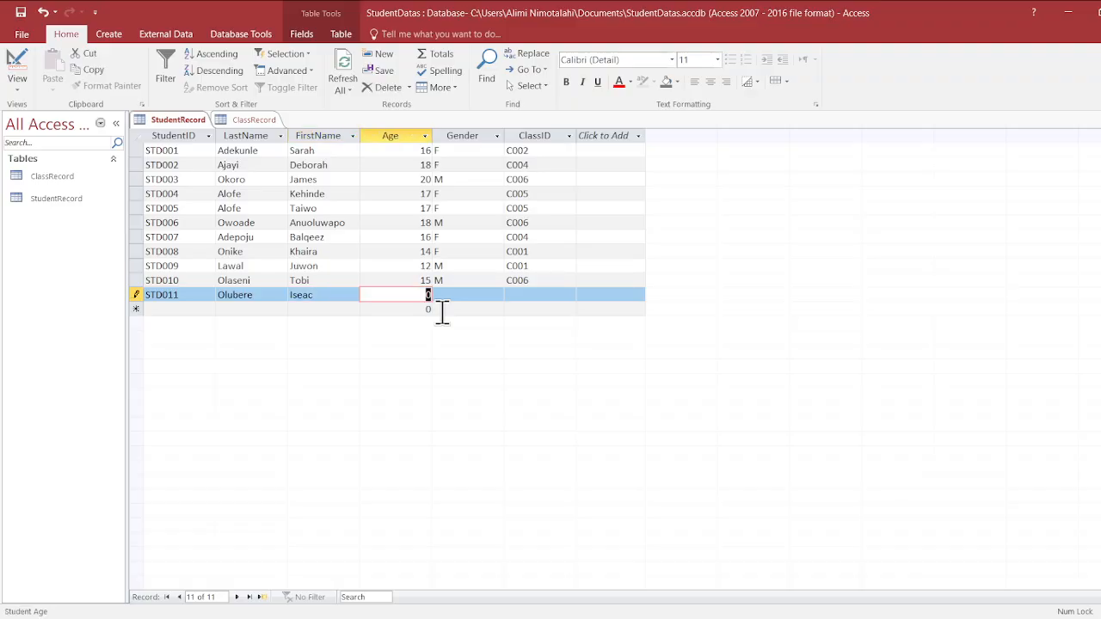
- Complete the eleventh student's record with age 19, gender M and ClassID C006, and commit the record
text(19)
key(Tab)
key(Caps_Lock)
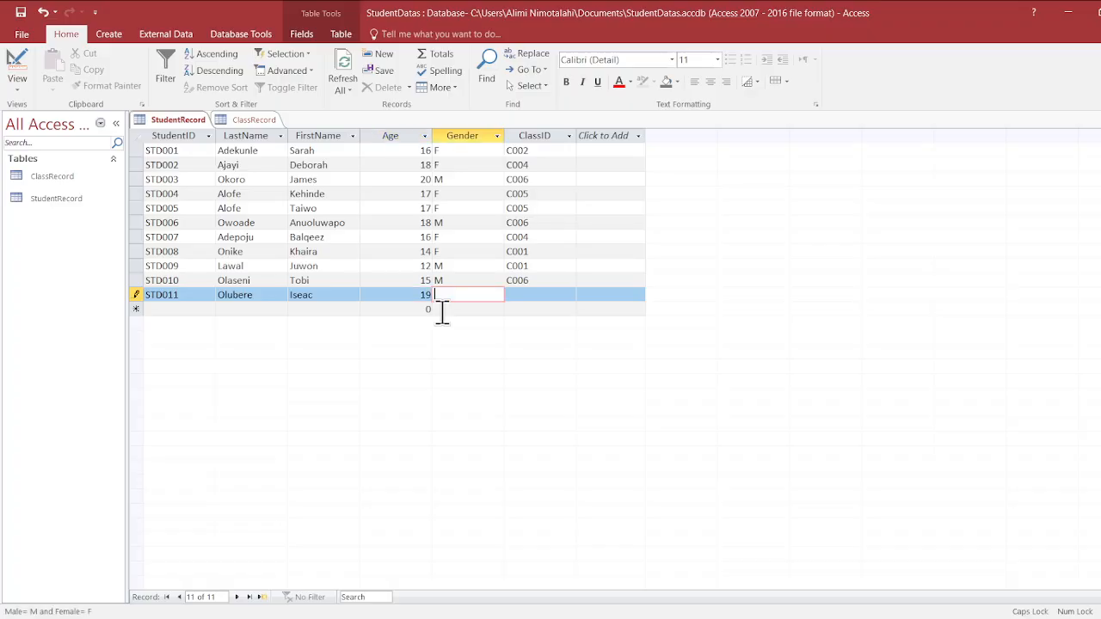
text(M)
key(Caps_Lock)
key(Tab)
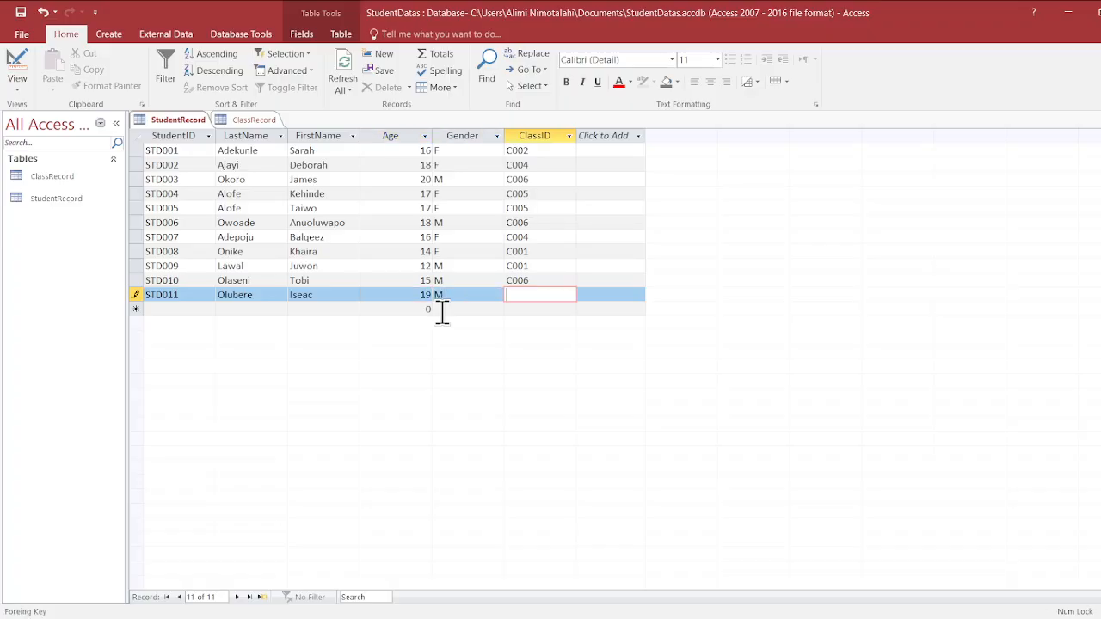
key(Caps_Lock)
text(C006)
key(Caps_Lock)
key(shift+Return)
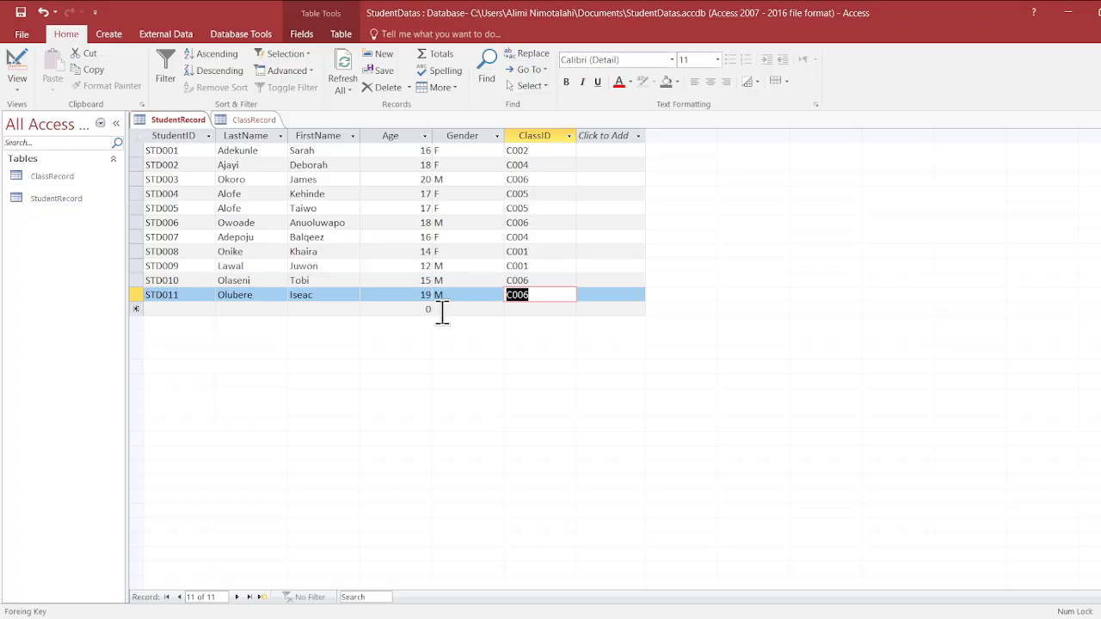
click(441, 309)
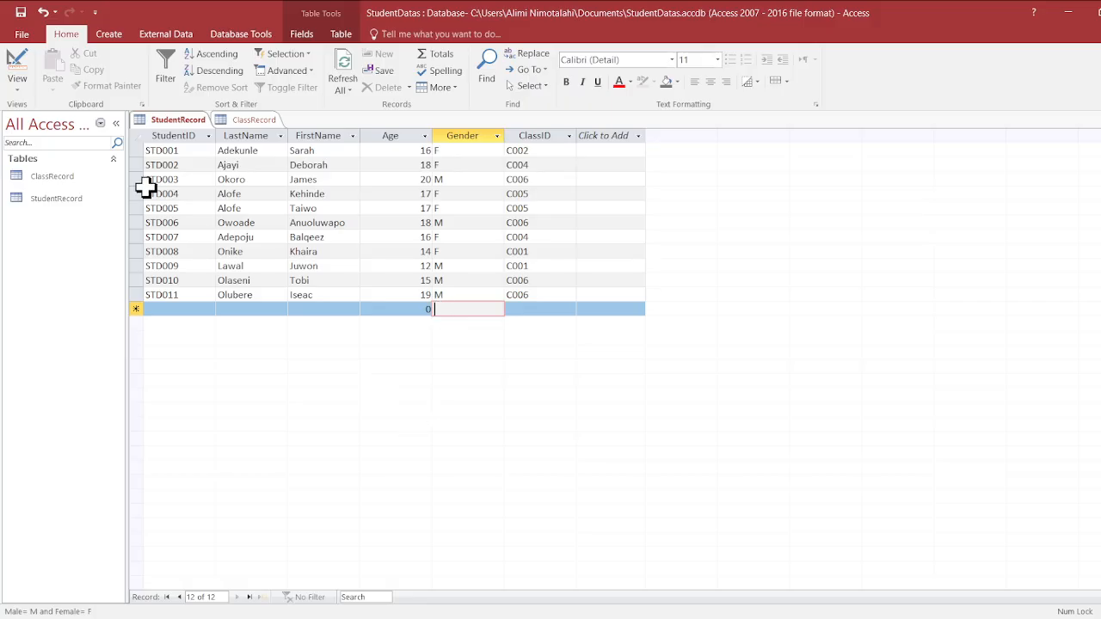
- Compare the ClassID column of the StudentRecord table with the class IDs and class names in ClassRecord
click(235, 118)
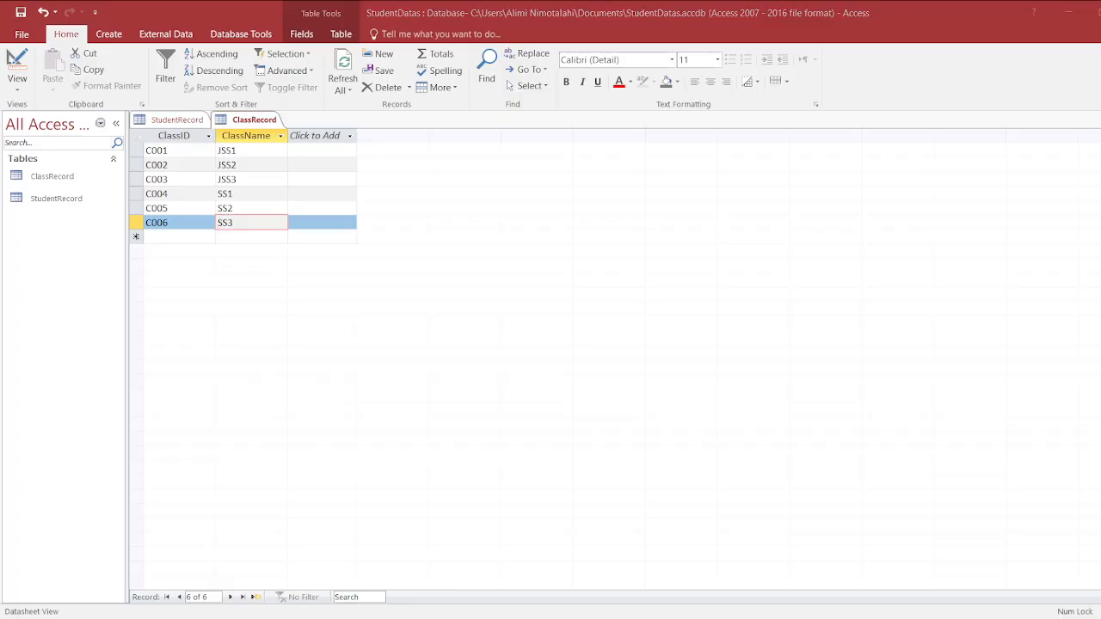
click(336, 316)
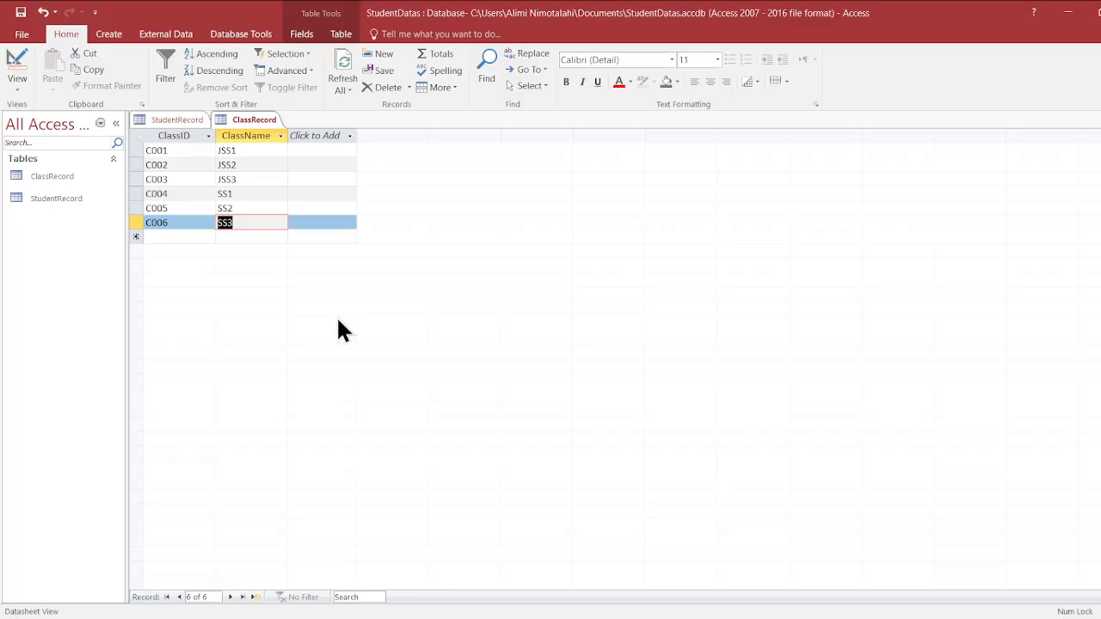
click(177, 121)
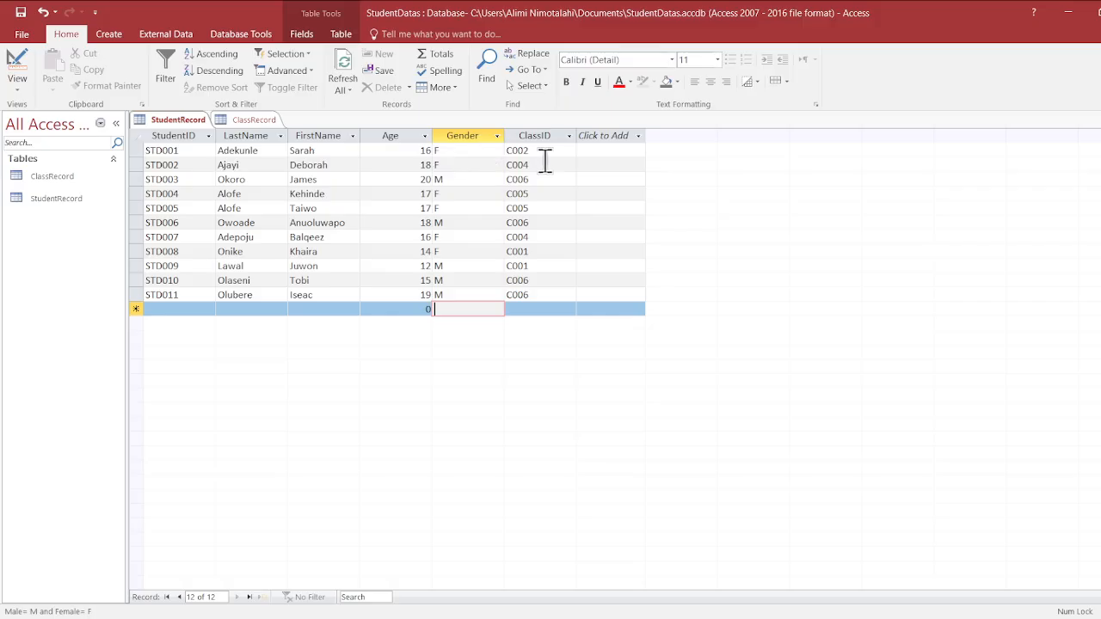
click(534, 138)
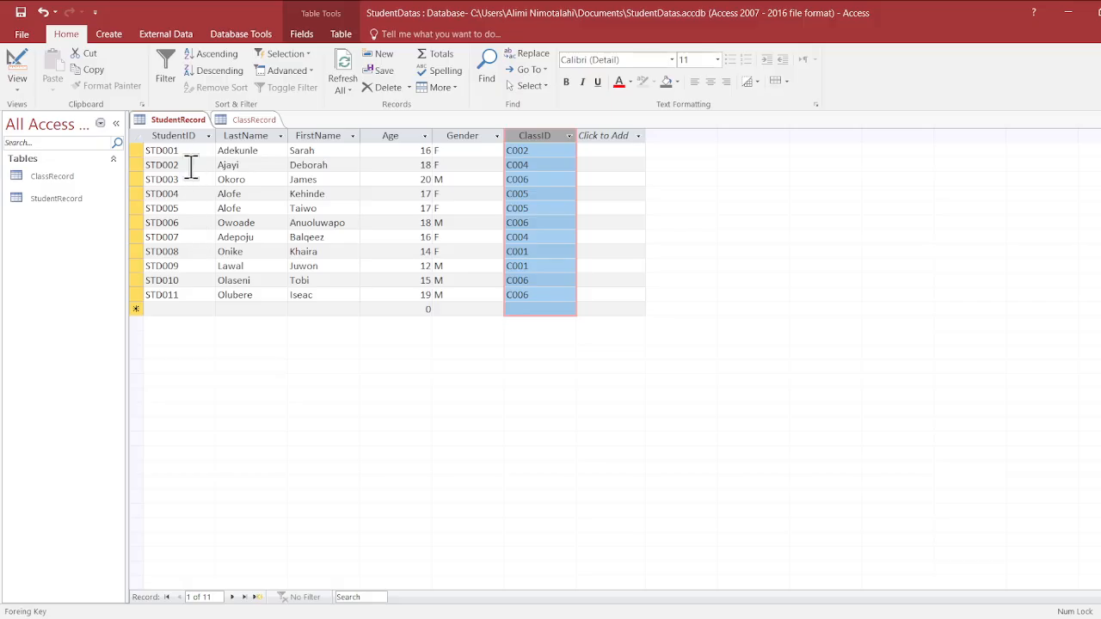
click(235, 120)
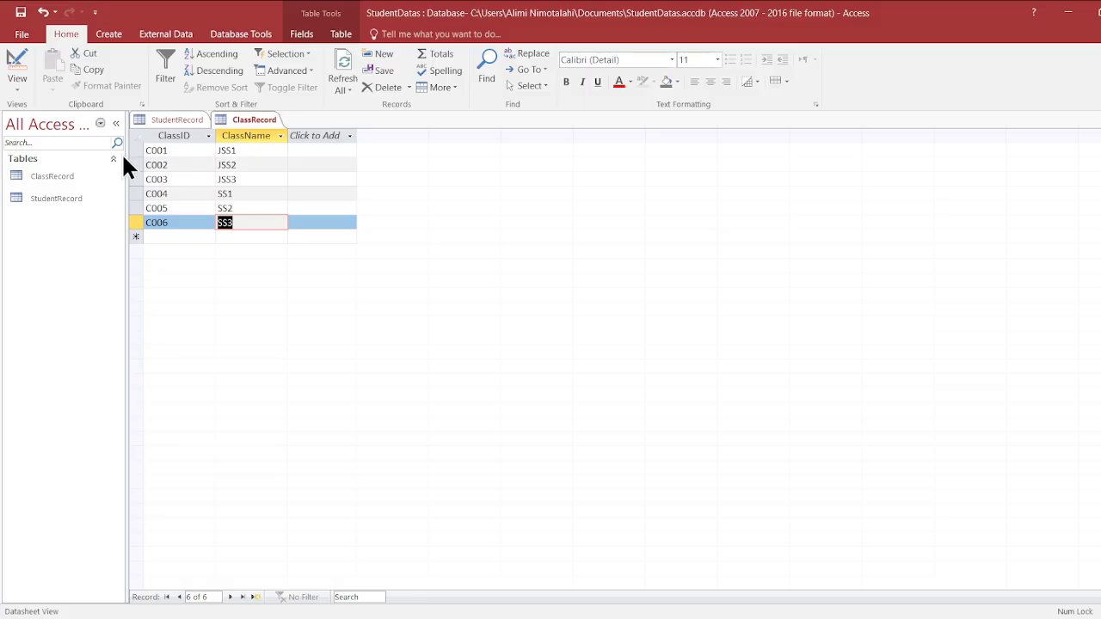
- Review the ClassRecord table's fields and primary key in Design view alongside the StudentRecord table
click(49, 178)
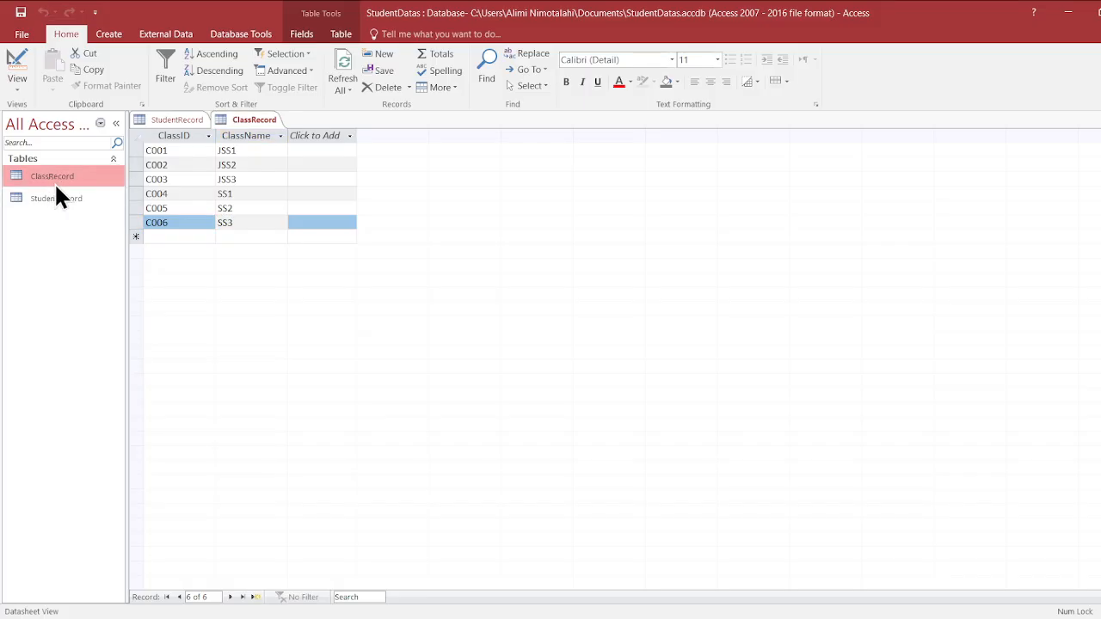
click(159, 135)
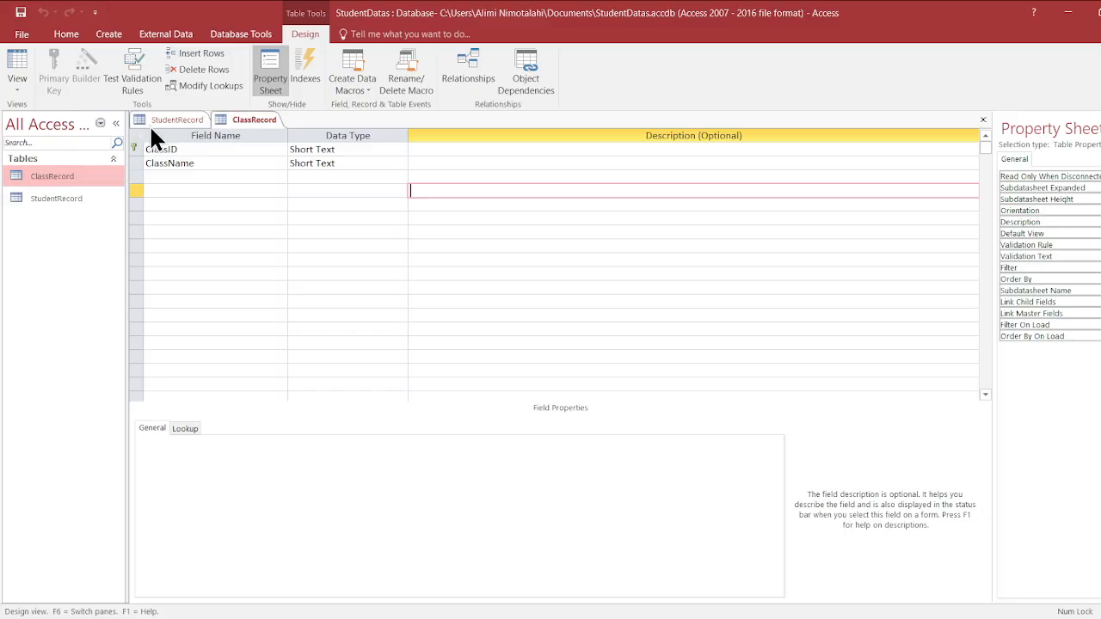
click(92, 196)
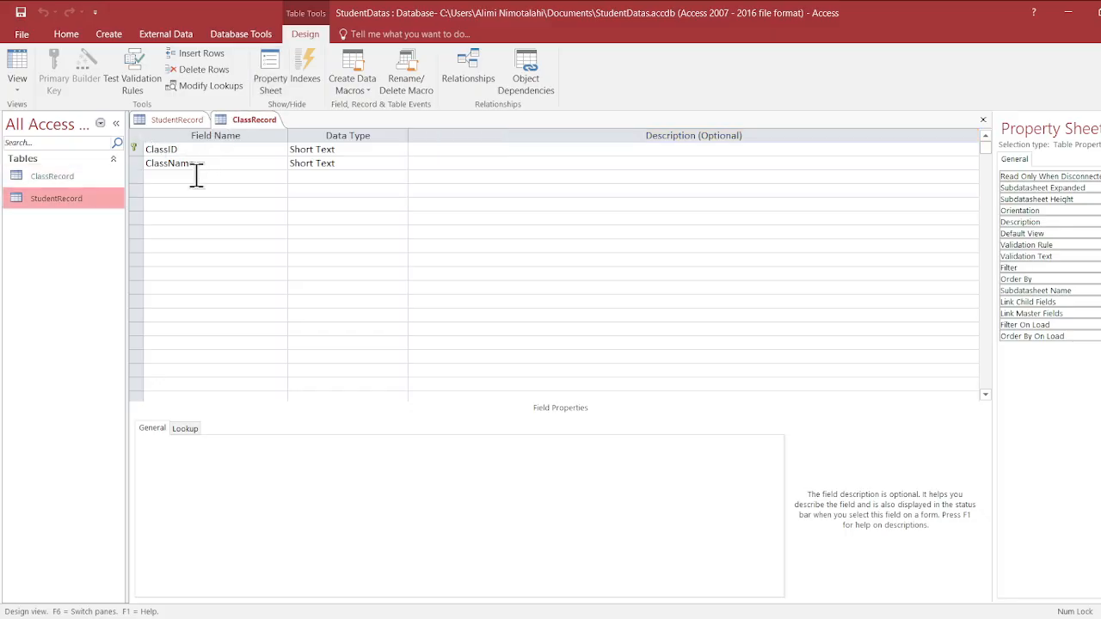
click(171, 121)
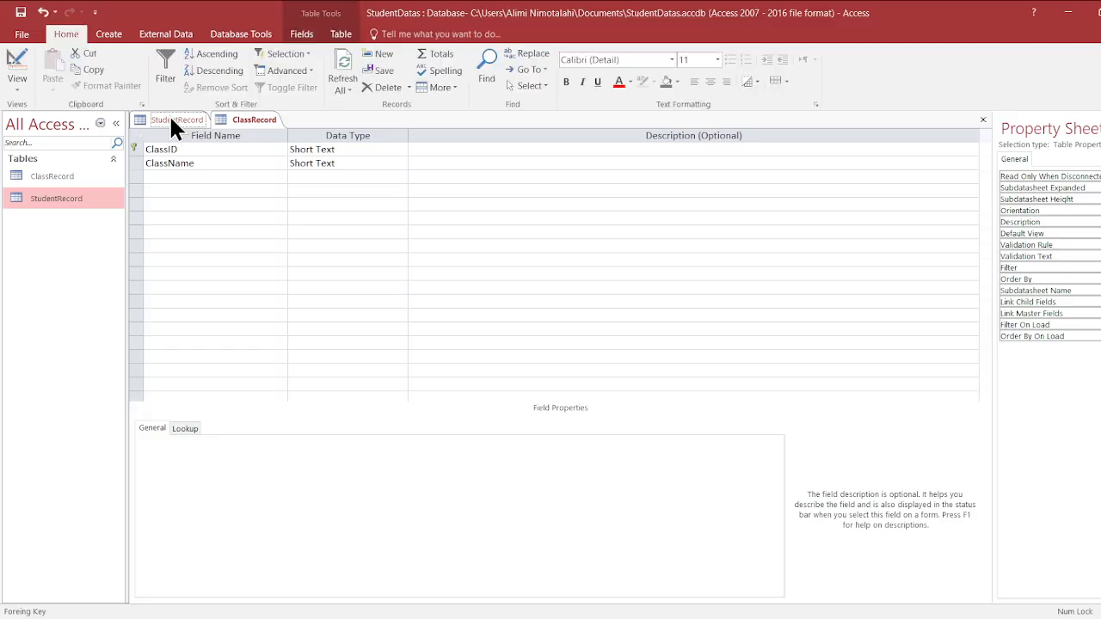
click(253, 121)
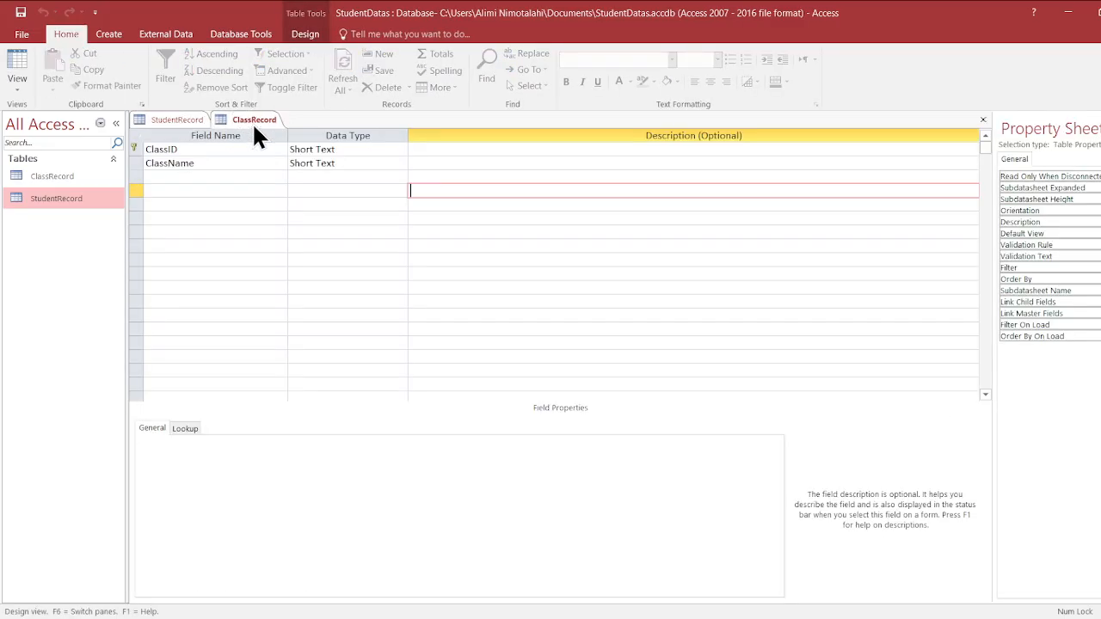
- Return ClassRecord to Datasheet view, and create a new query in Design view with the ClassRecord and StudentRecord tables added
click(296, 199)
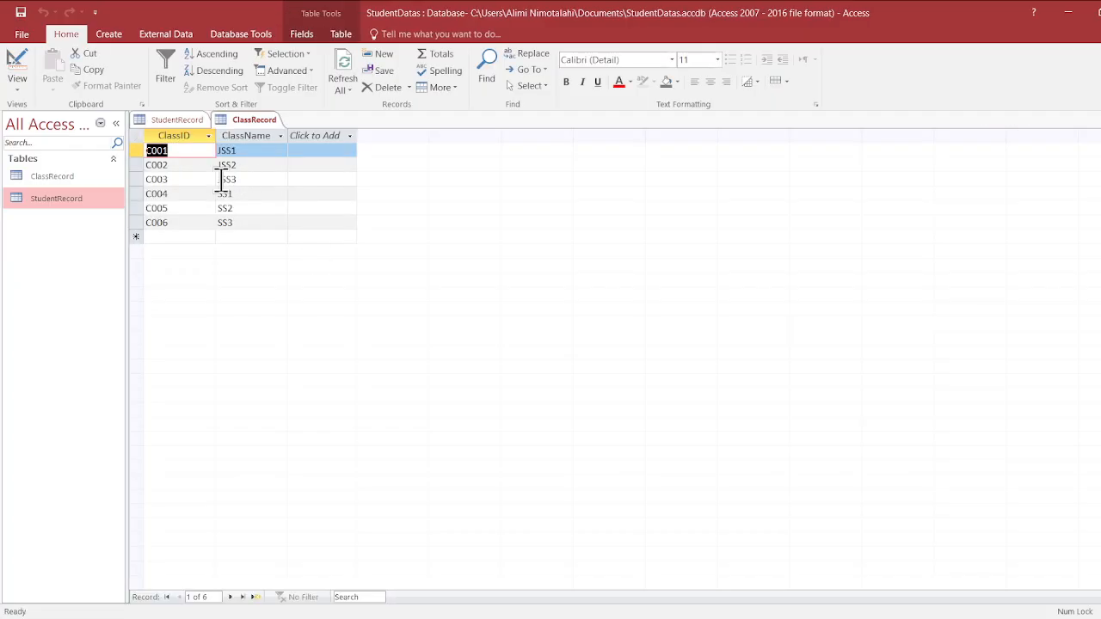
click(221, 179)
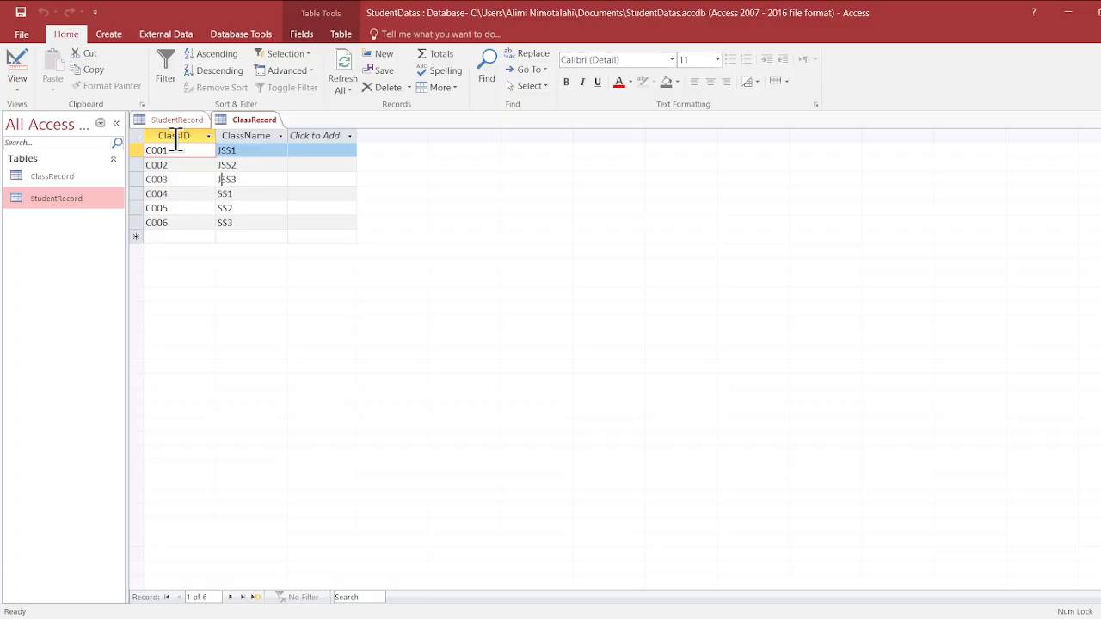
click(109, 36)
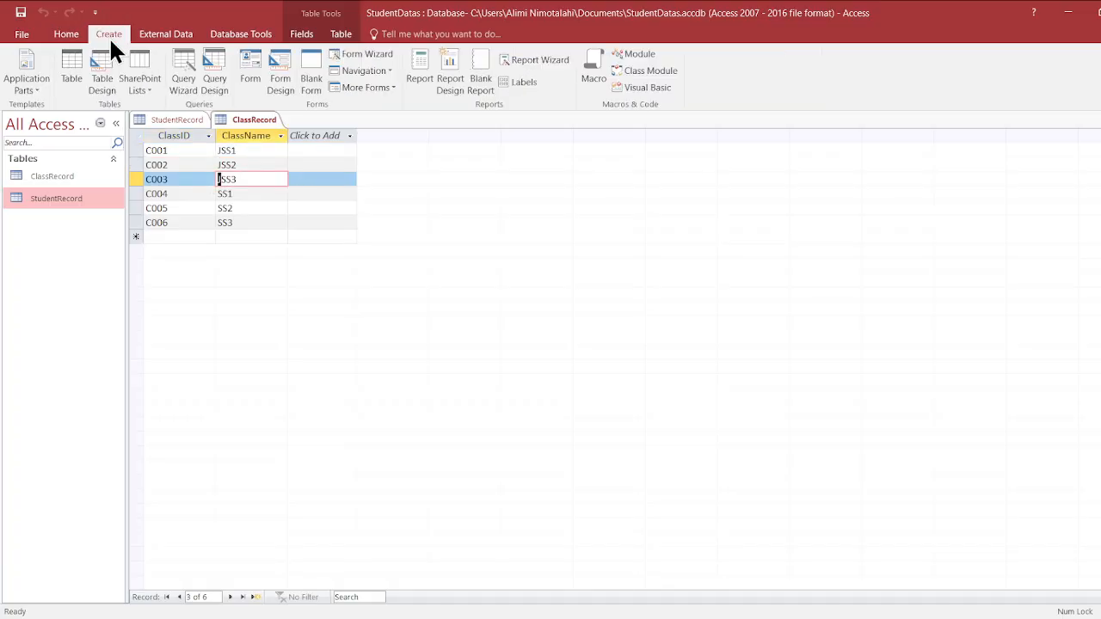
click(214, 92)
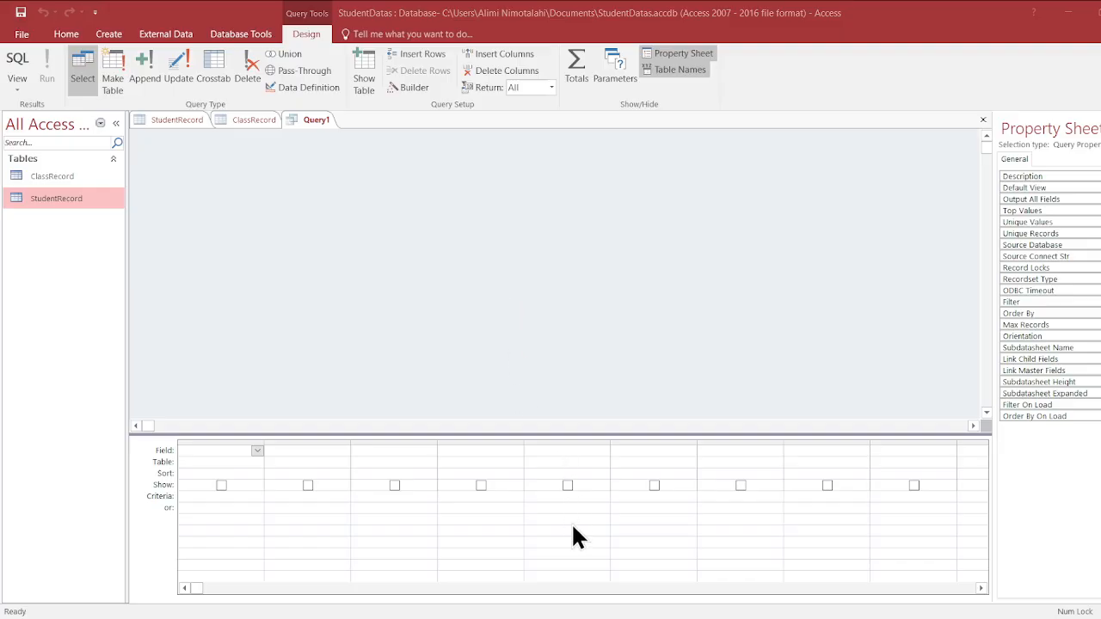
click(602, 602)
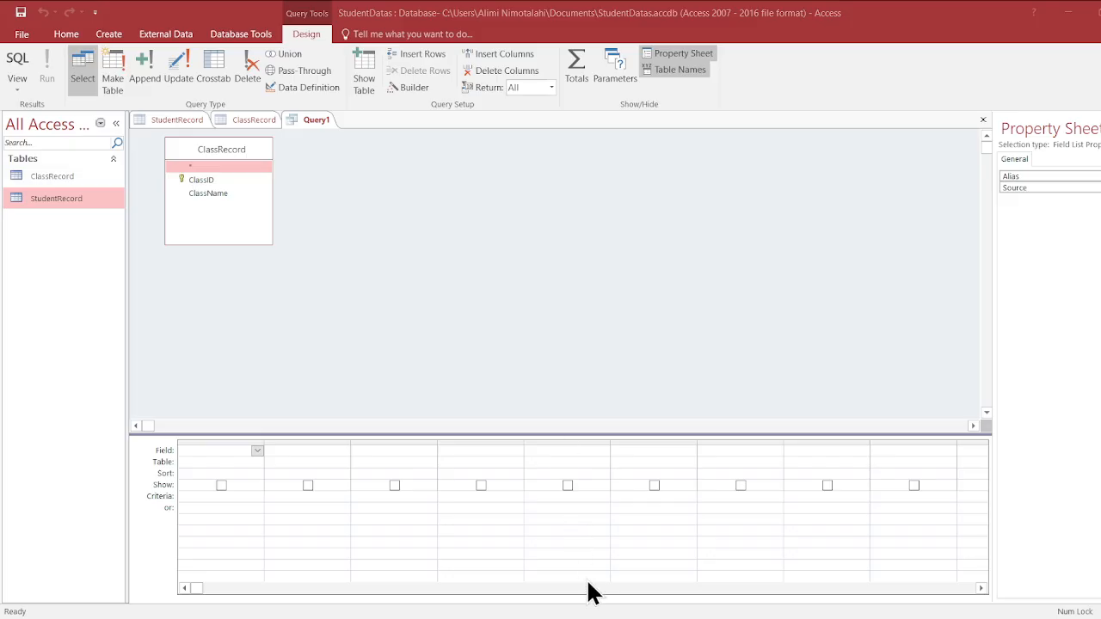
click(605, 610)
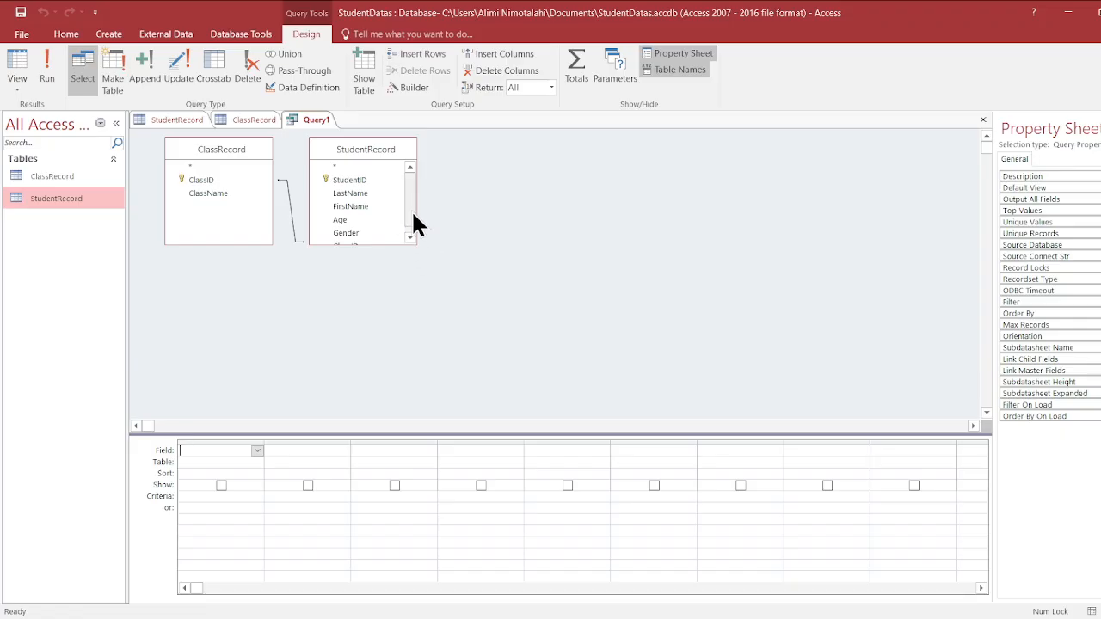
- Move the StudentRecord field list farther from ClassRecord in the query design and check the ClassID field at each end of the join line
click(395, 154)
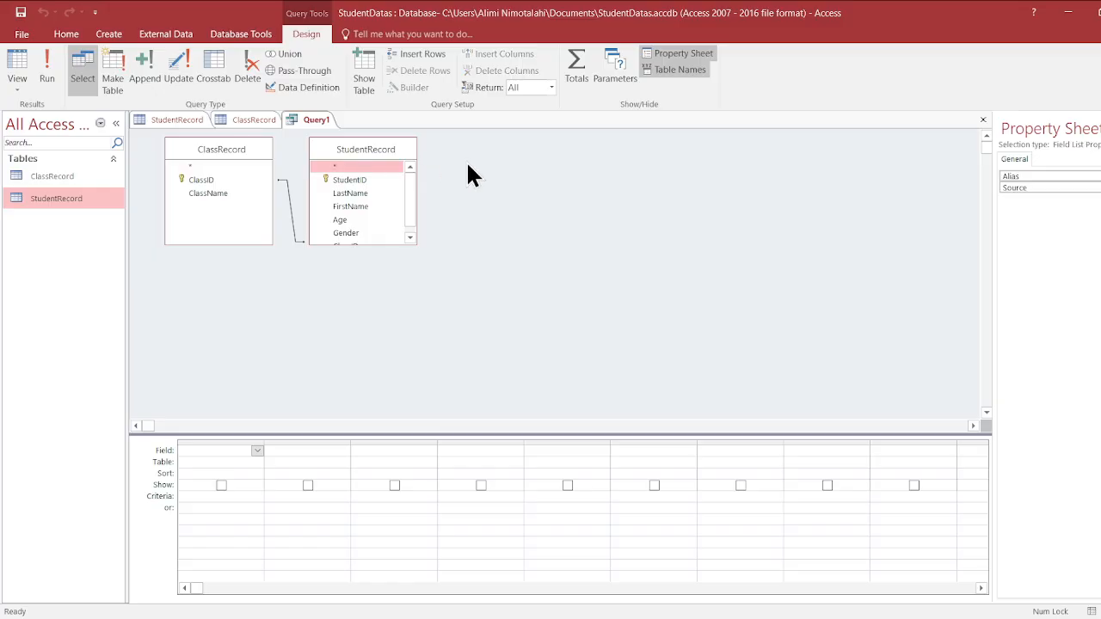
click(467, 163)
double_click(361, 146)
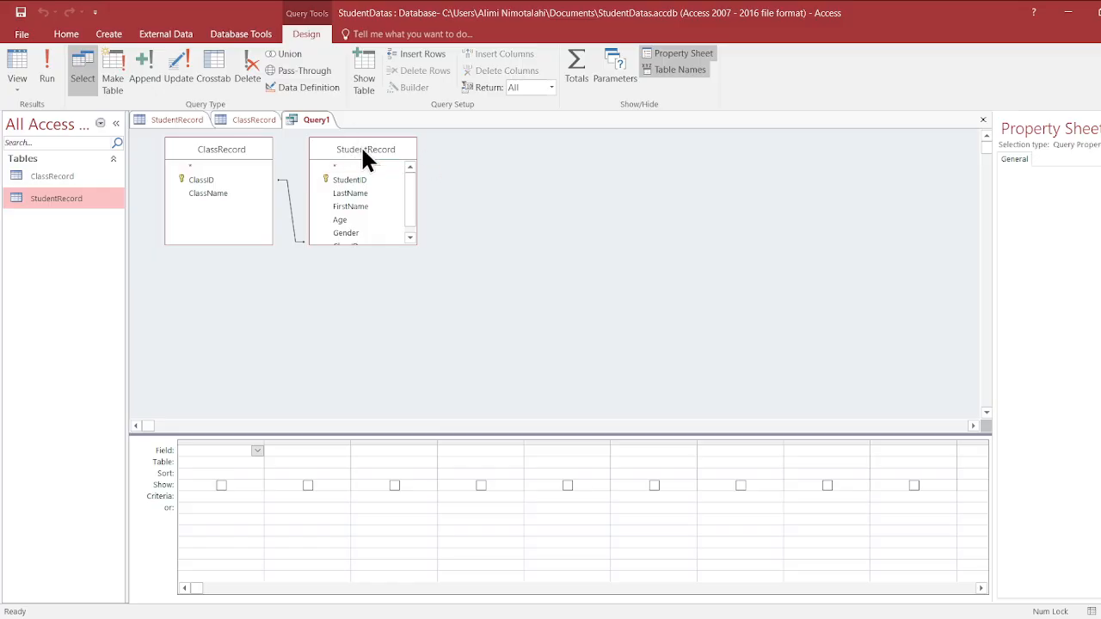
click(470, 176)
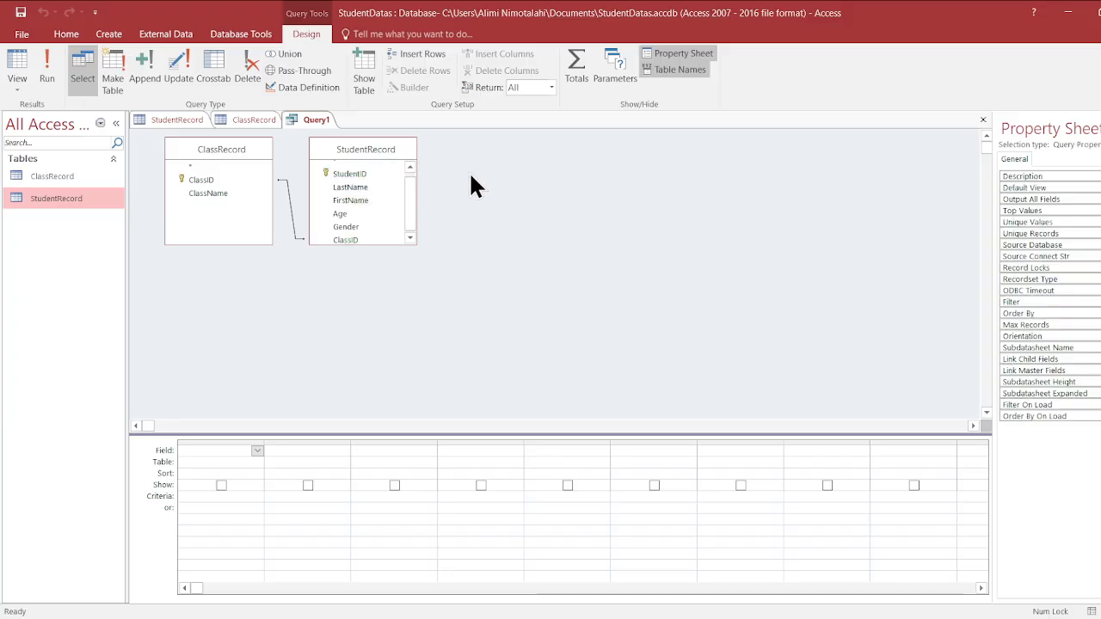
double_click(353, 155)
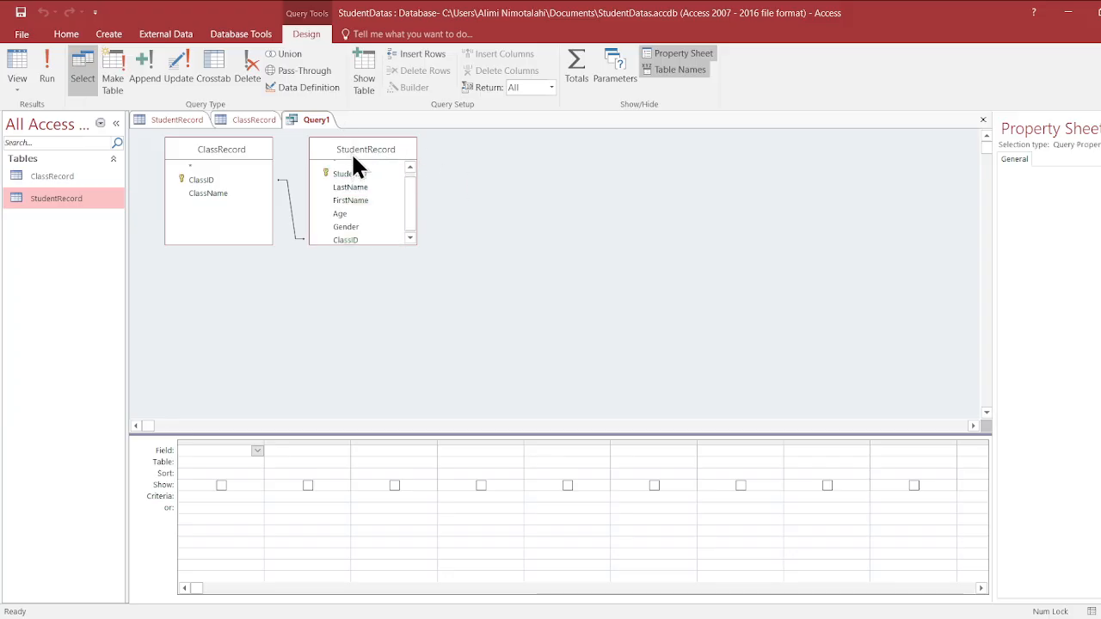
drag(351, 151, 352, 152)
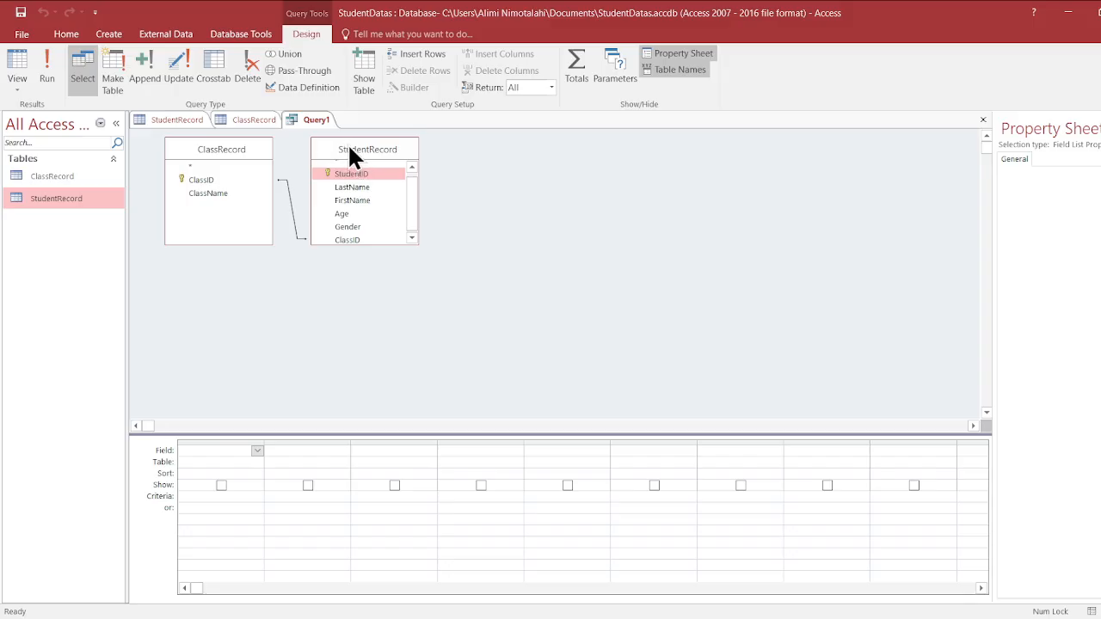
drag(349, 148, 351, 148)
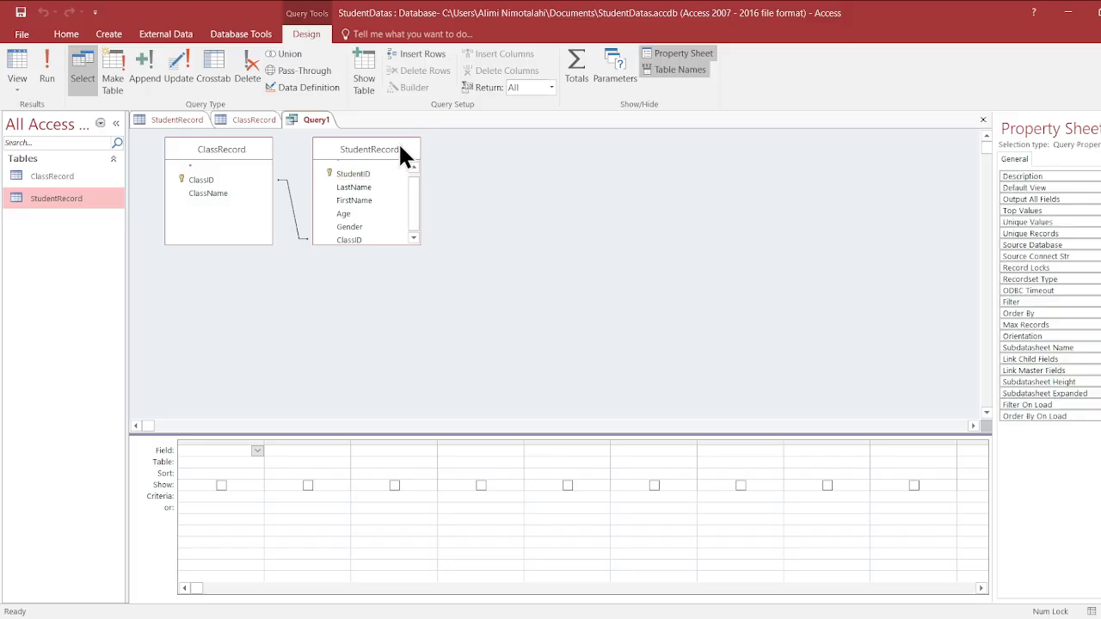
drag(400, 157, 528, 144)
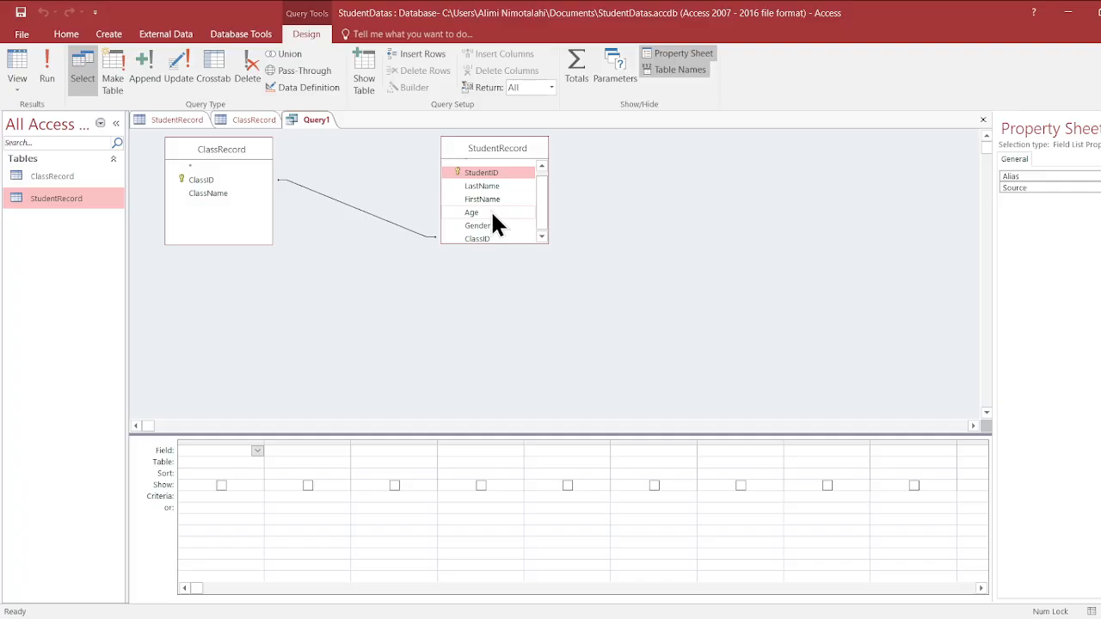
click(214, 180)
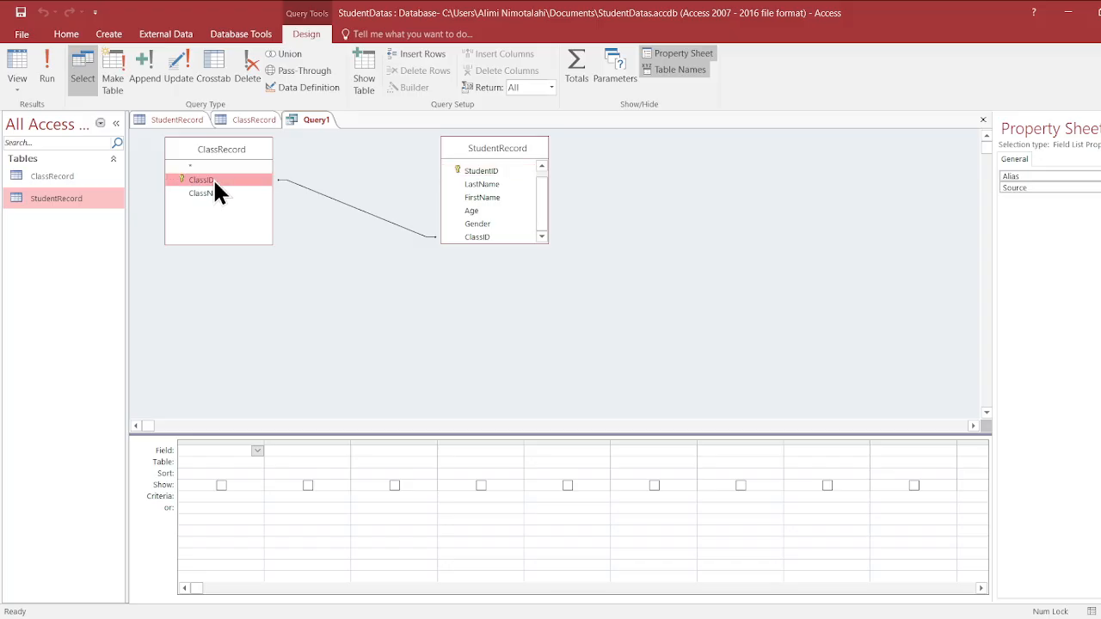
click(474, 239)
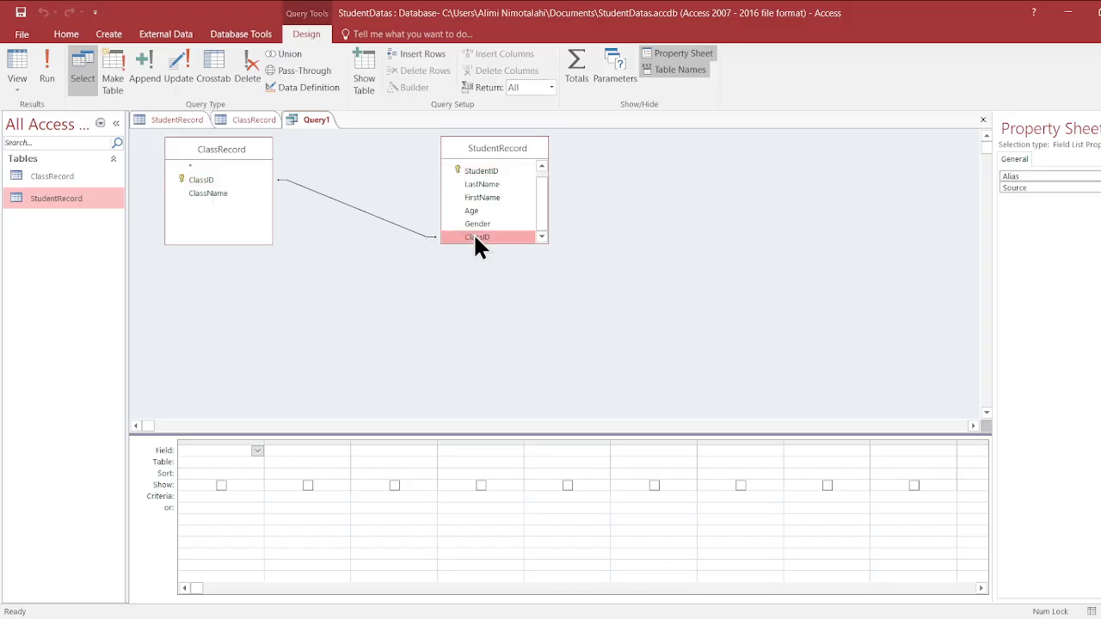